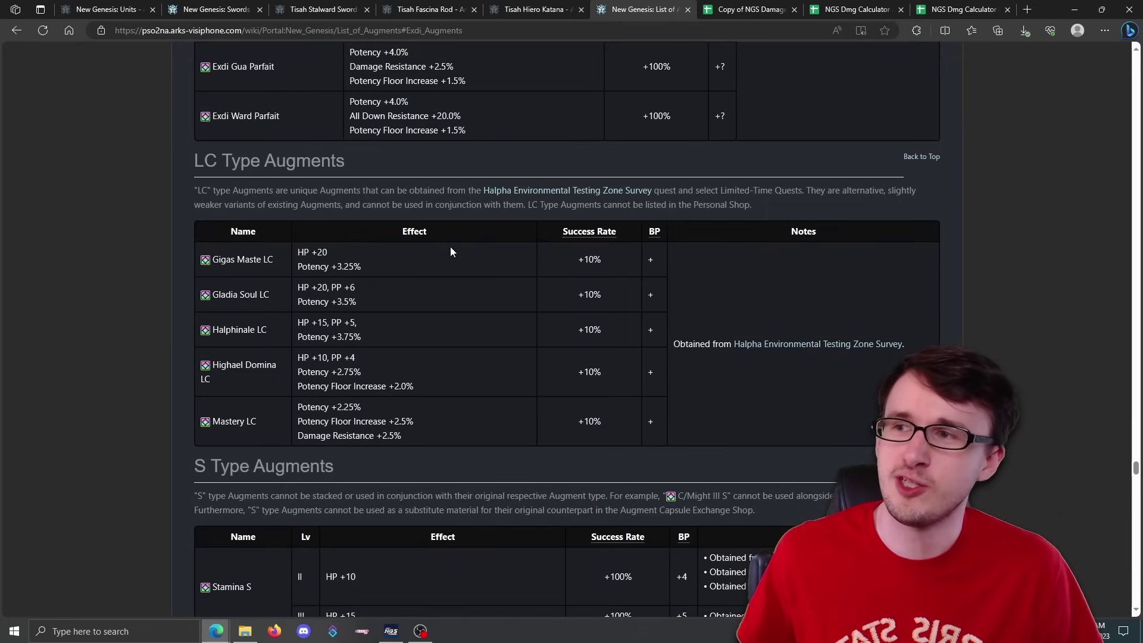
# Examine the LC Type Augments table, comparing the effects and source of its entries.
pyautogui.scroll(2, 960, 351)
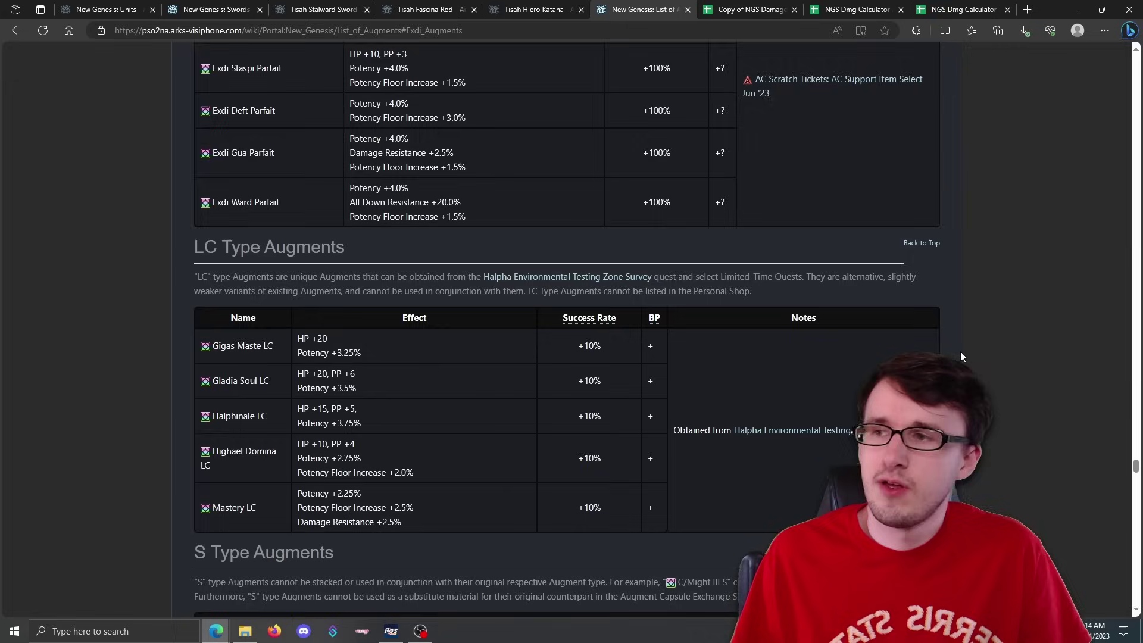
pyautogui.scroll(-2, 959, 351)
pyautogui.scroll(2, 558, 479)
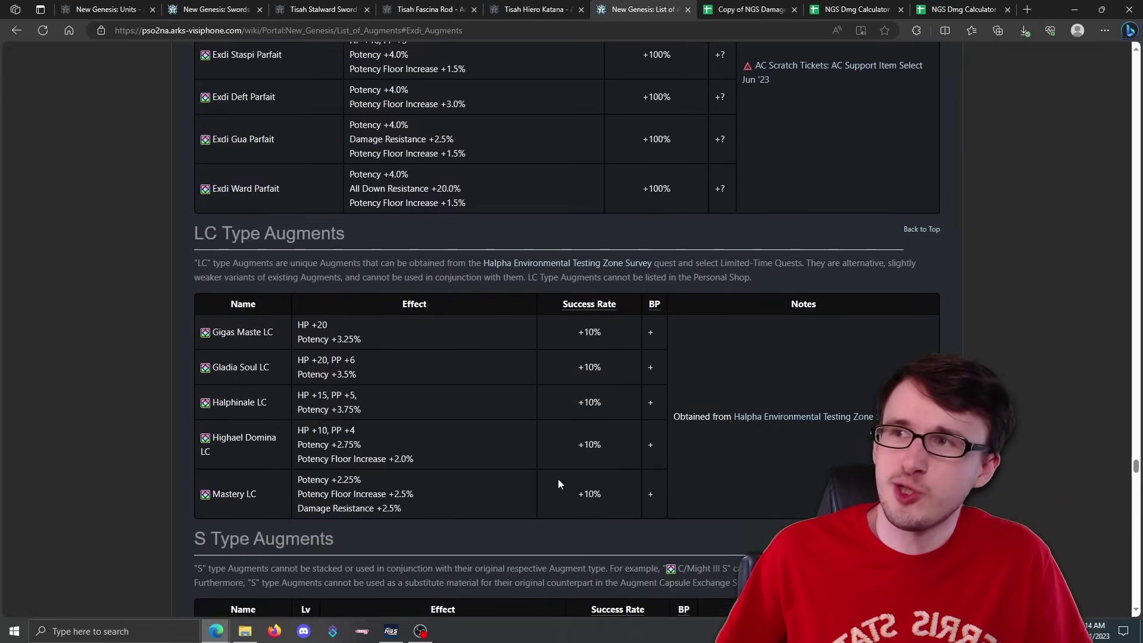
pyautogui.scroll(-2, 655, 246)
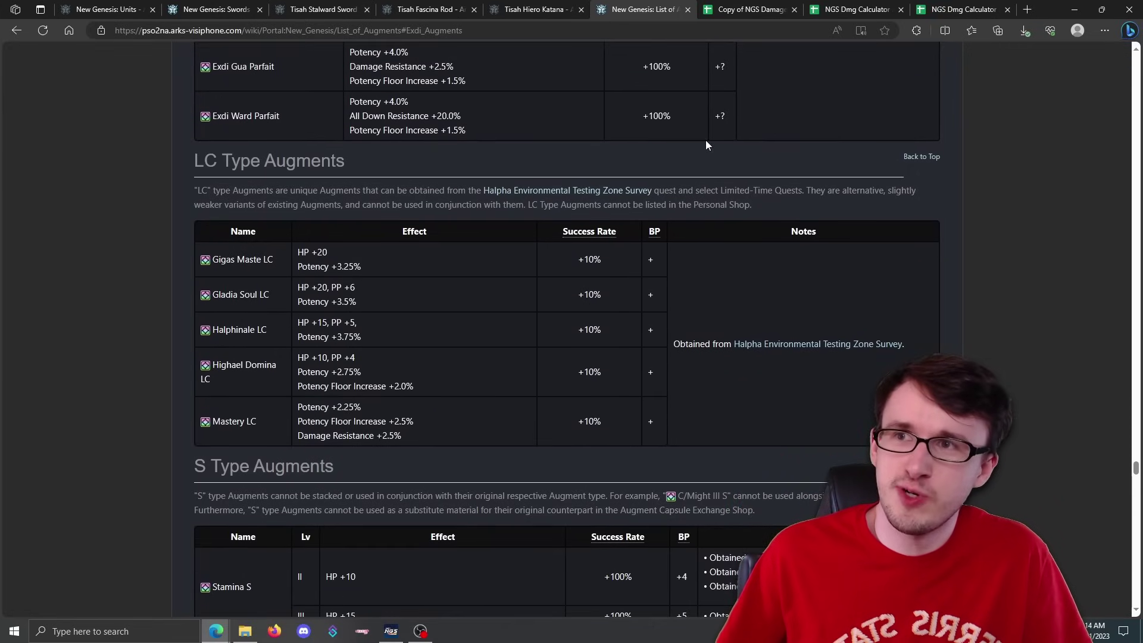
pyautogui.scroll(-4, 697, 163)
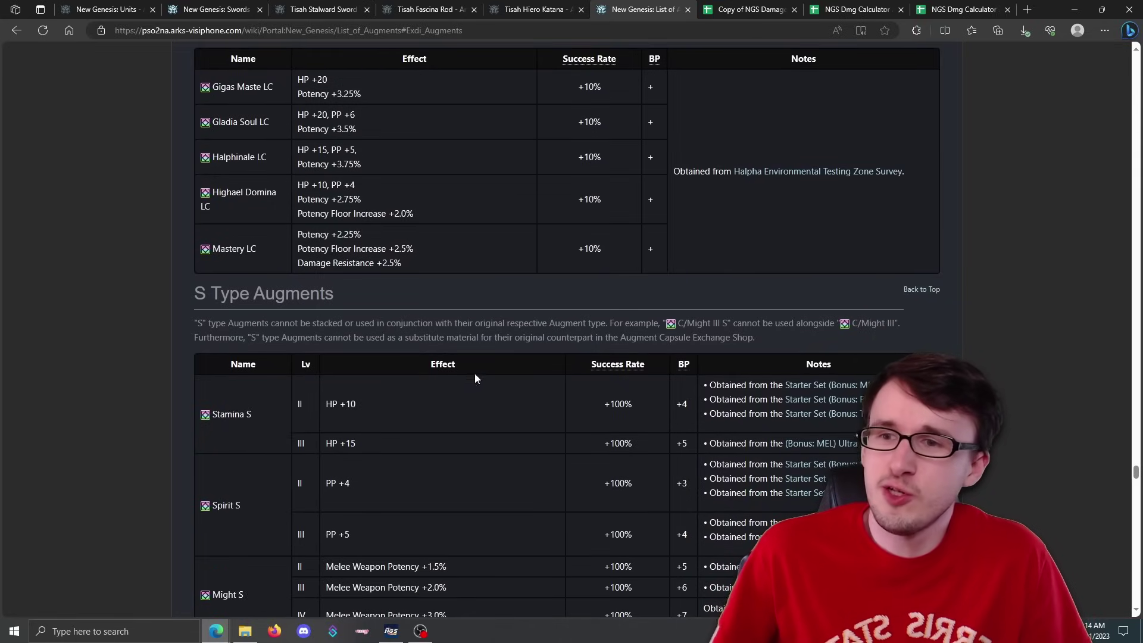
# Read through the S Type Augments table from Stamina S down to the Soul S entries.
pyautogui.scroll(-3, 560, 372)
pyautogui.scroll(-5, 563, 373)
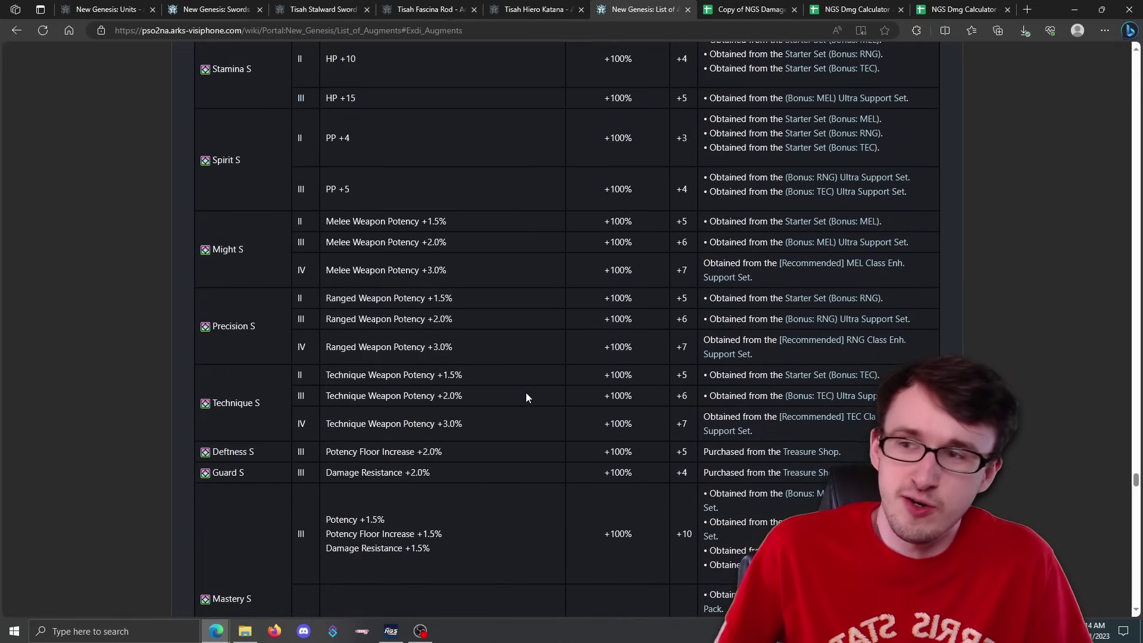
pyautogui.scroll(-4, 526, 397)
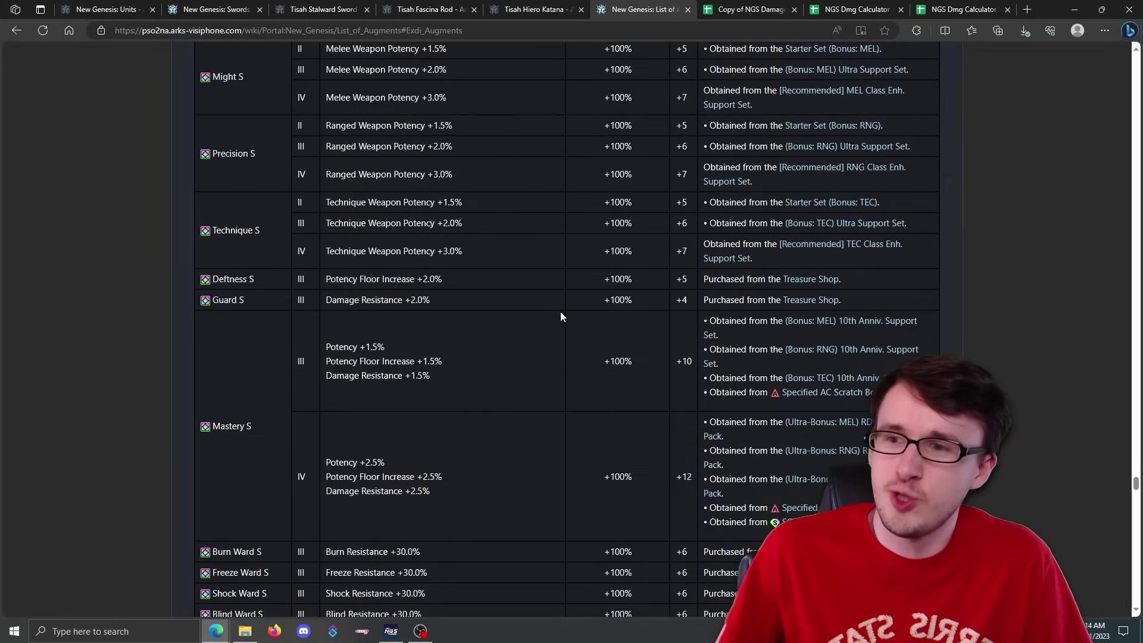
pyautogui.scroll(-5, 560, 316)
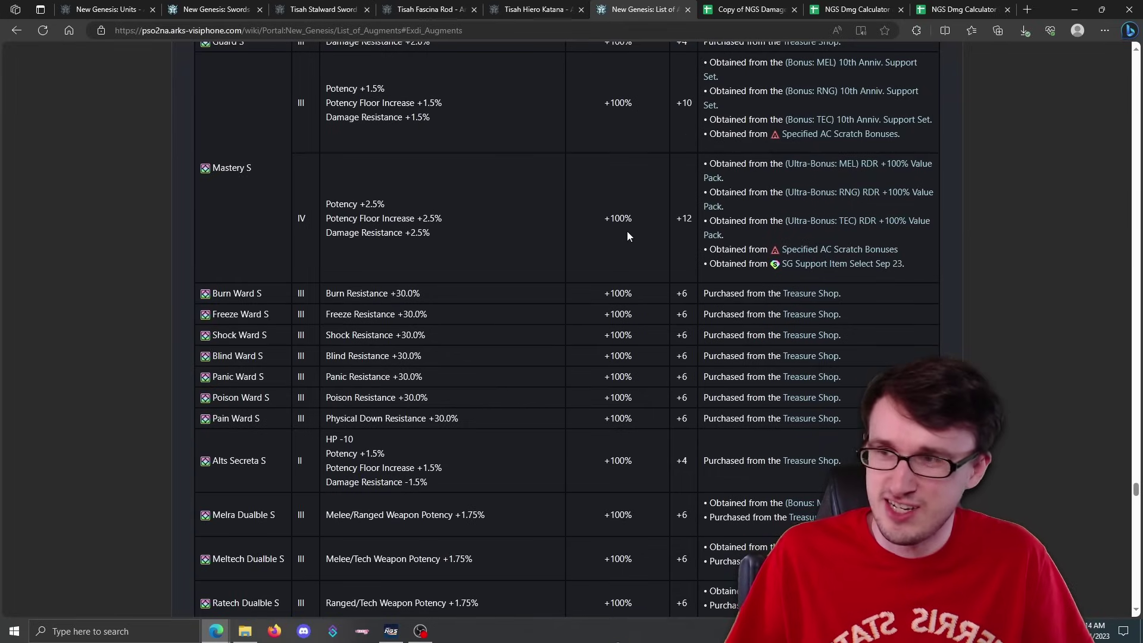
pyautogui.scroll(-9, 626, 231)
pyautogui.scroll(-9, 599, 260)
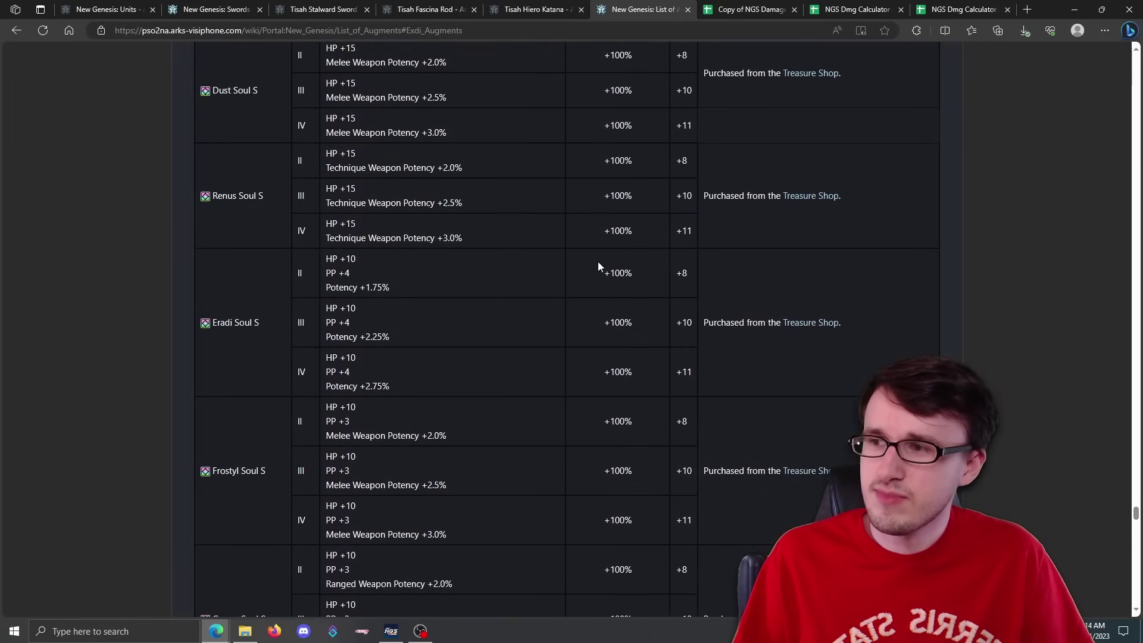
pyautogui.scroll(14, 596, 262)
pyautogui.scroll(-20, 597, 268)
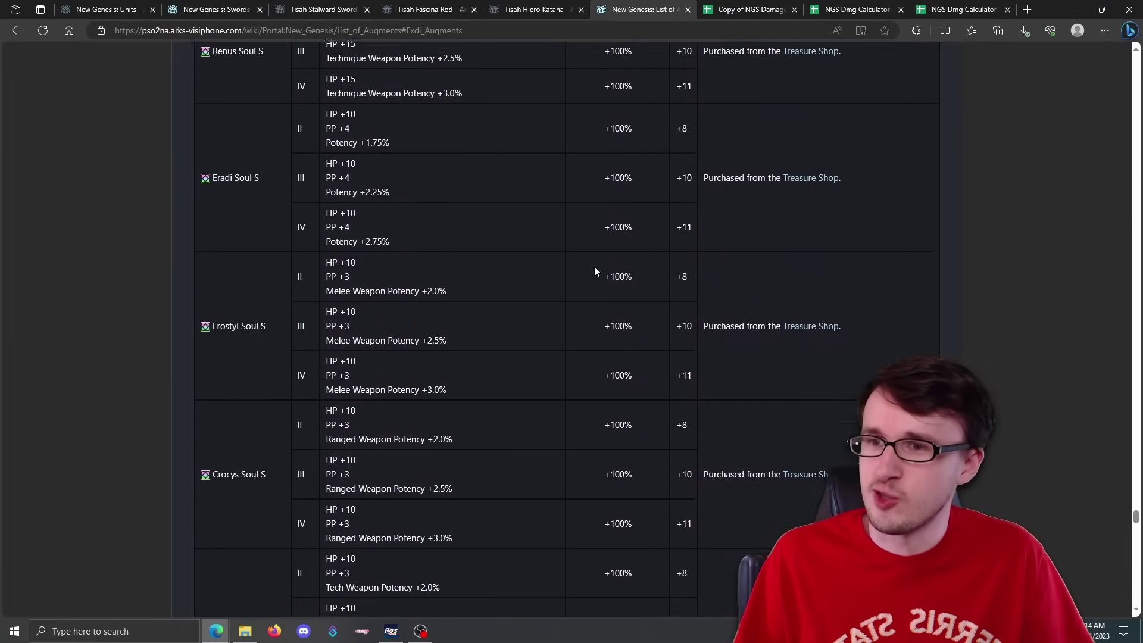
# Examine the Gladia Soul S, Highael Domina S and Gigas series S augments and where each is obtained.
pyautogui.scroll(-2, 594, 269)
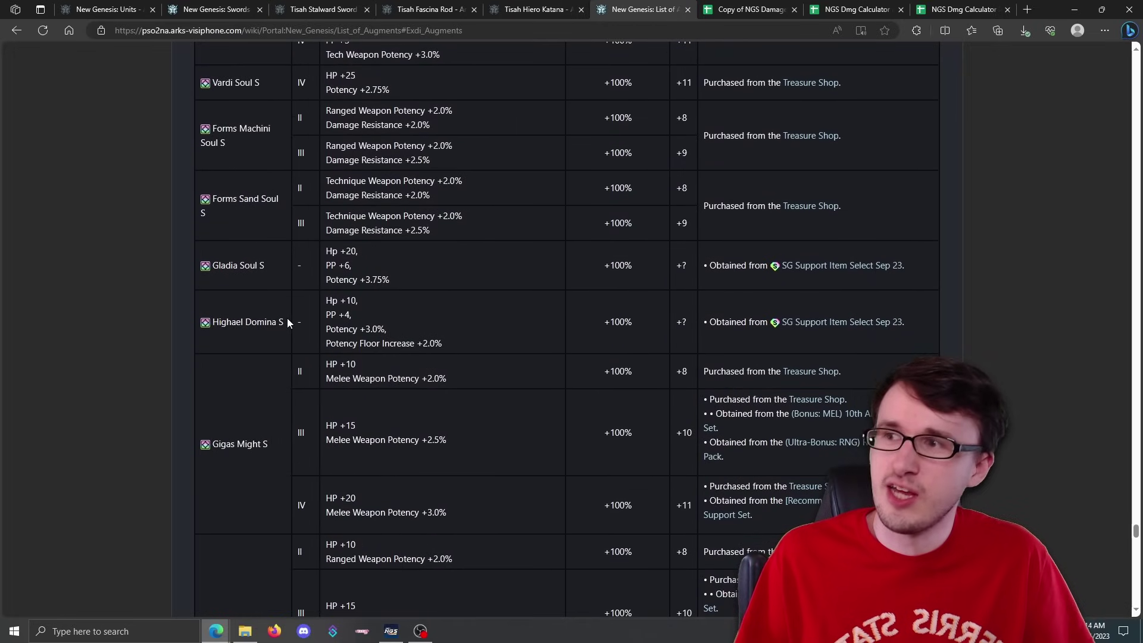
pyautogui.scroll(-2, 361, 310)
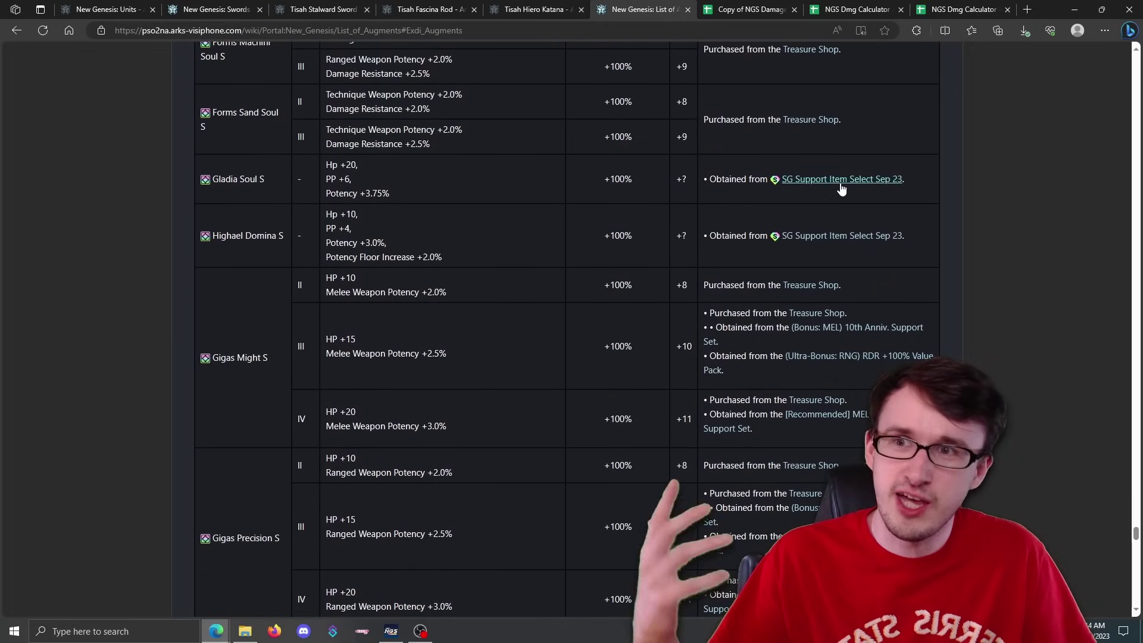
pyautogui.scroll(-12, 628, 230)
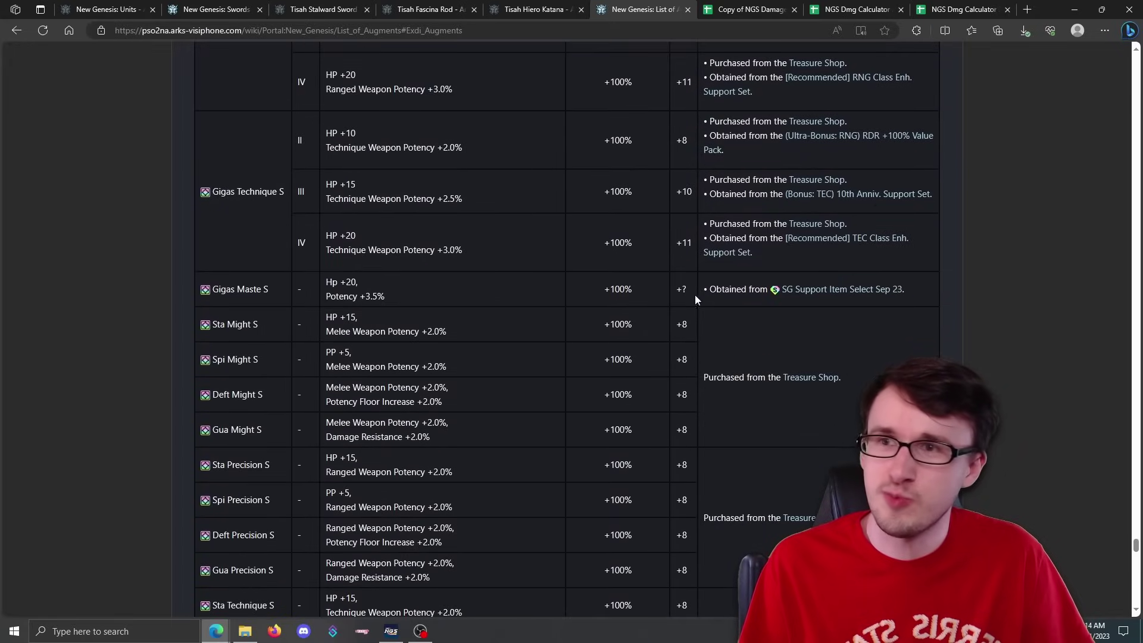
pyautogui.scroll(4, 573, 292)
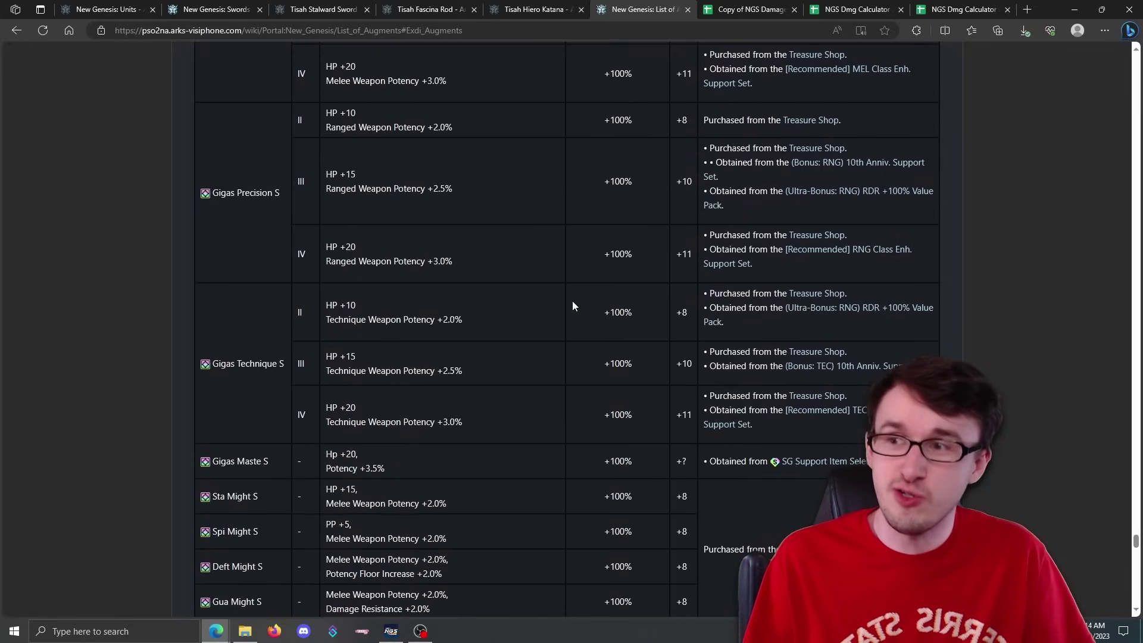
pyautogui.scroll(2, 563, 316)
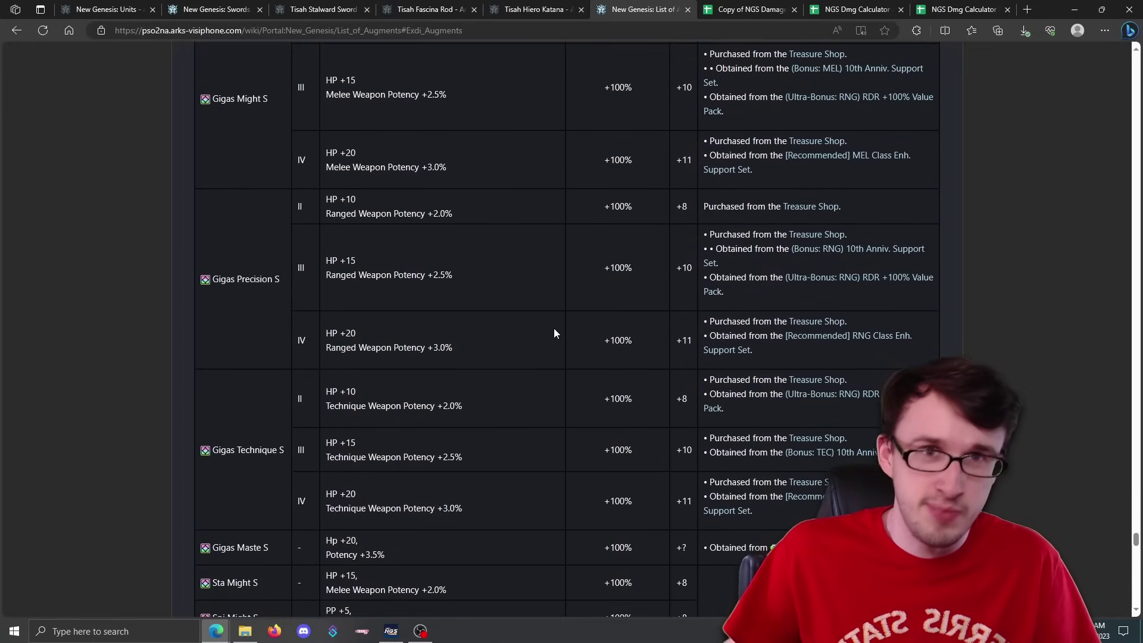
pyautogui.scroll(-4, 553, 333)
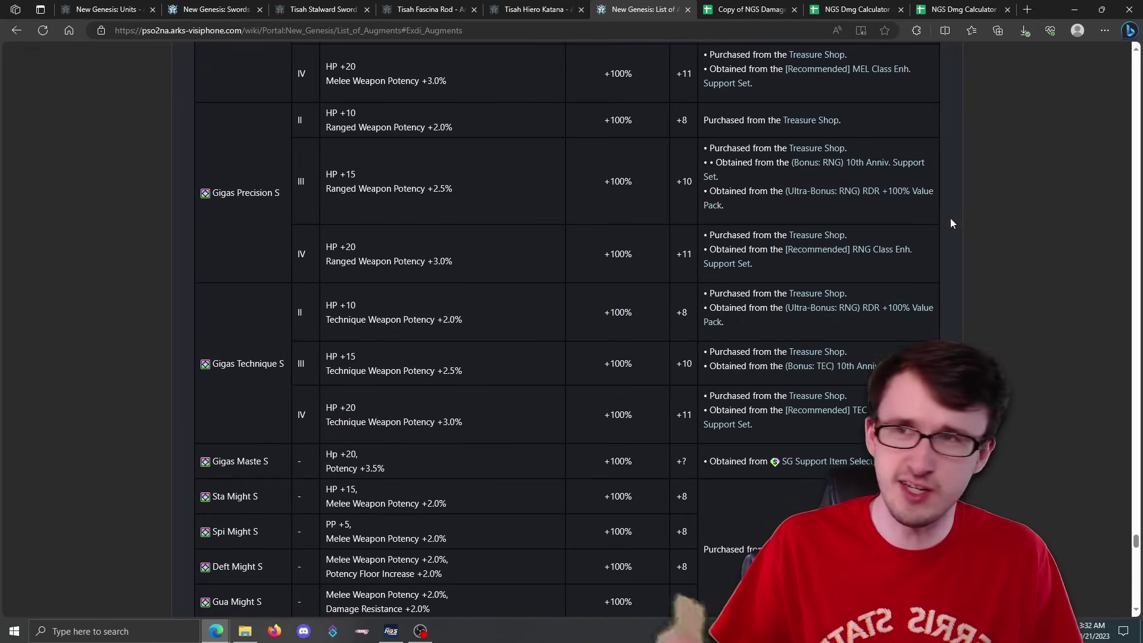
# Switch to the copied NGS Damage Calculator 2 spreadsheet and review its instructions and its character, offensive and defensive stat sections.
pyautogui.click(756, 9)
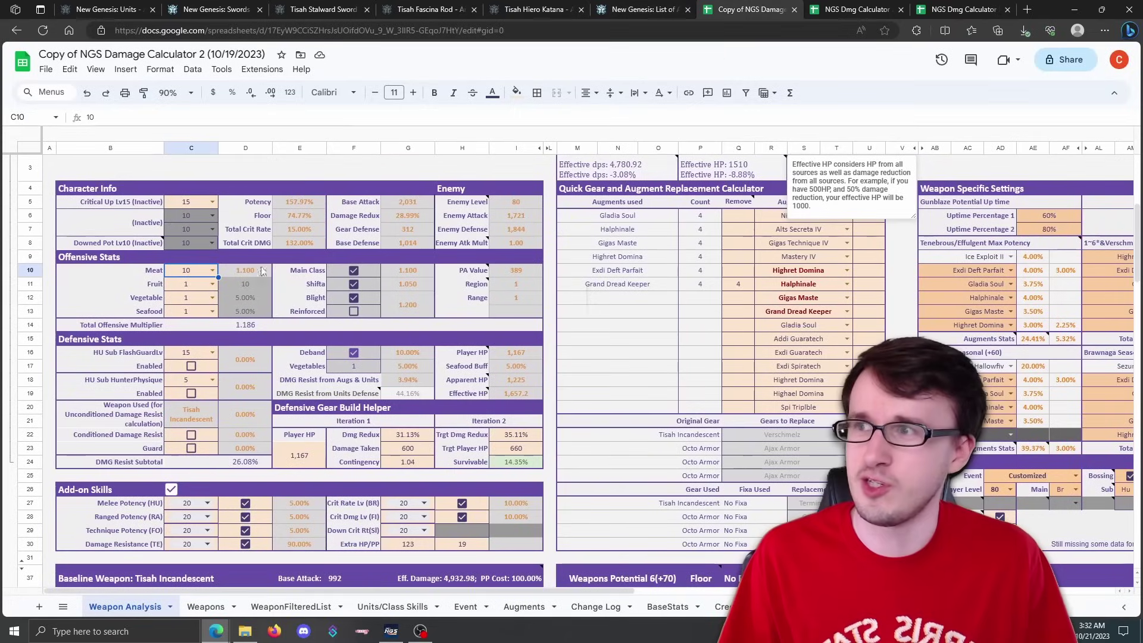
pyautogui.scroll(5, 415, 357)
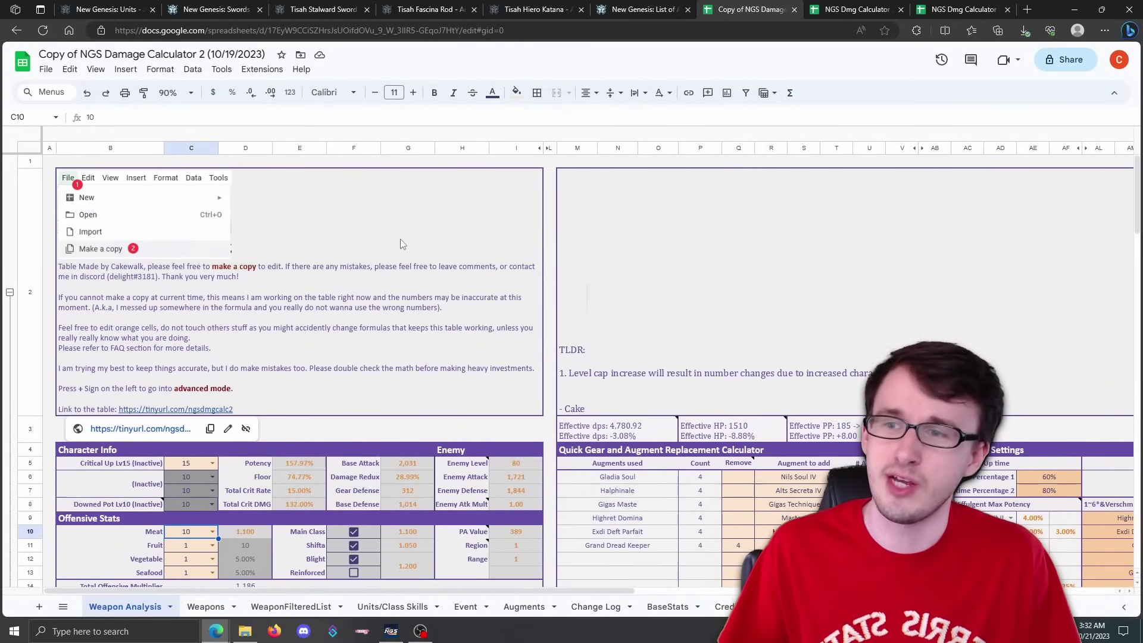
pyautogui.scroll(-3, 402, 244)
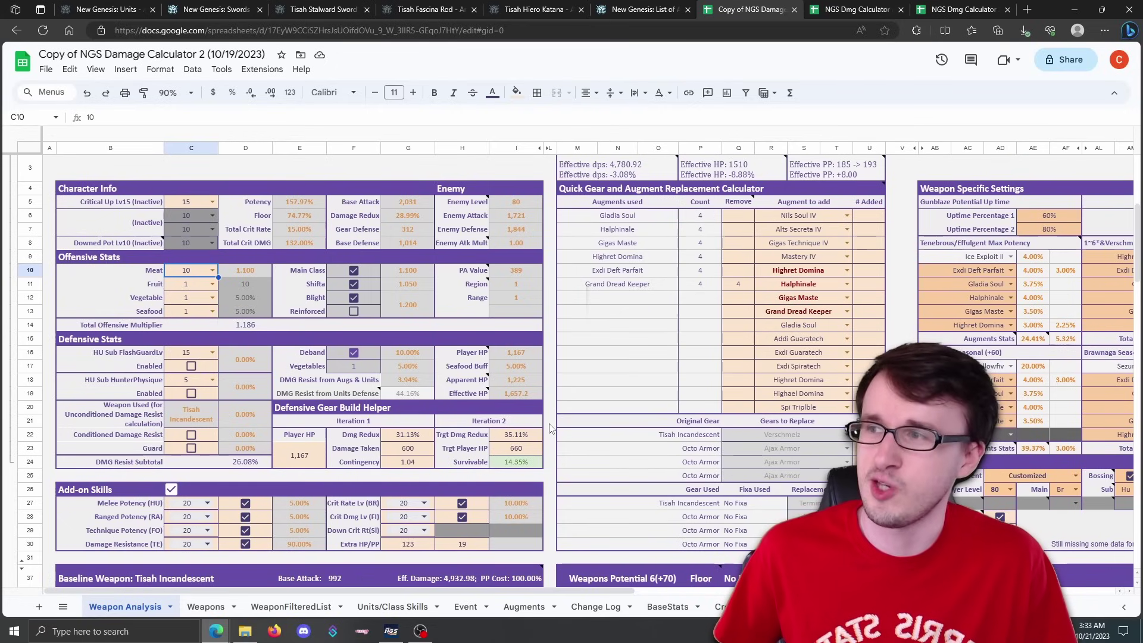
pyautogui.scroll(-2, 551, 427)
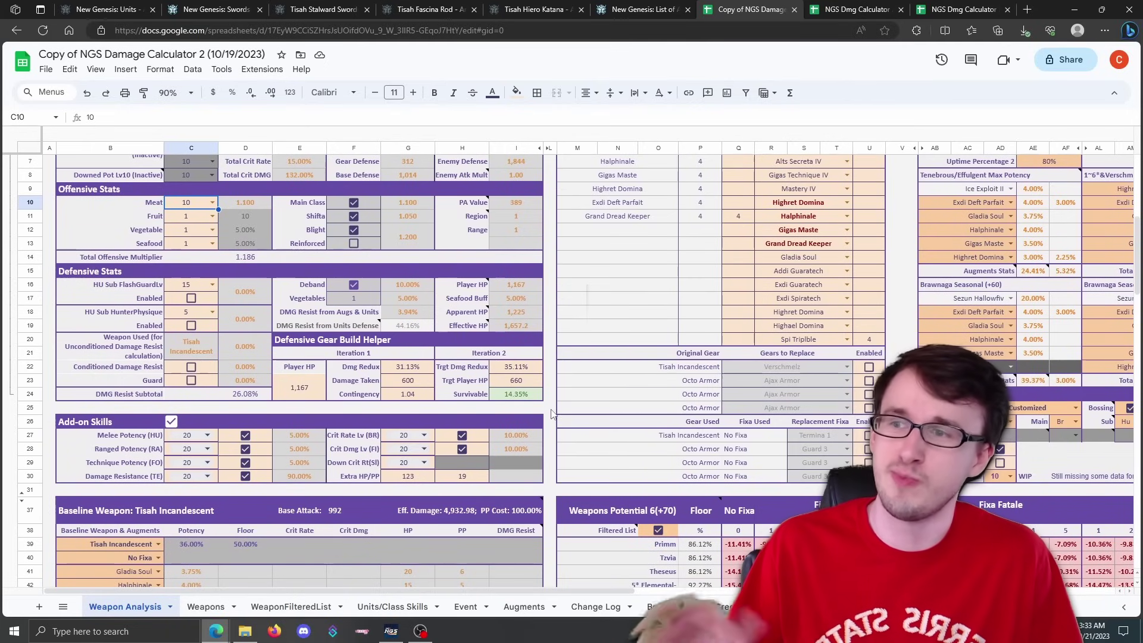
pyautogui.scroll(-2, 551, 415)
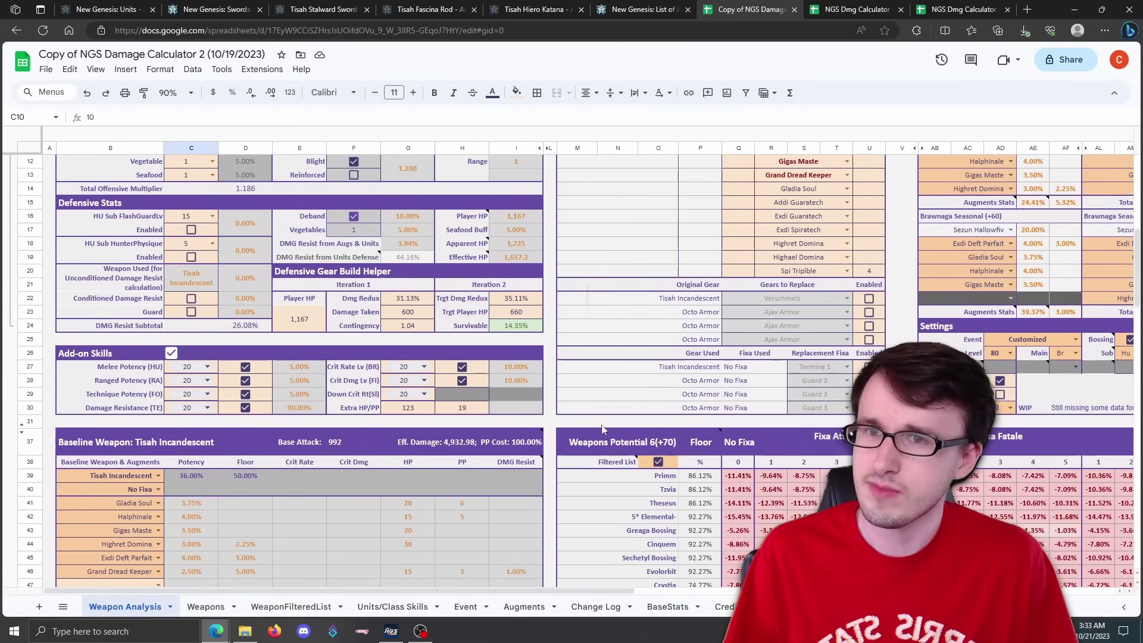
pyautogui.scroll(1, 602, 429)
# Examine the Weapon Specific Settings and general Settings blocks, along with the weapon potential comparison table.
pyautogui.moveTo(570, 593); pyautogui.dragTo(798, 593)
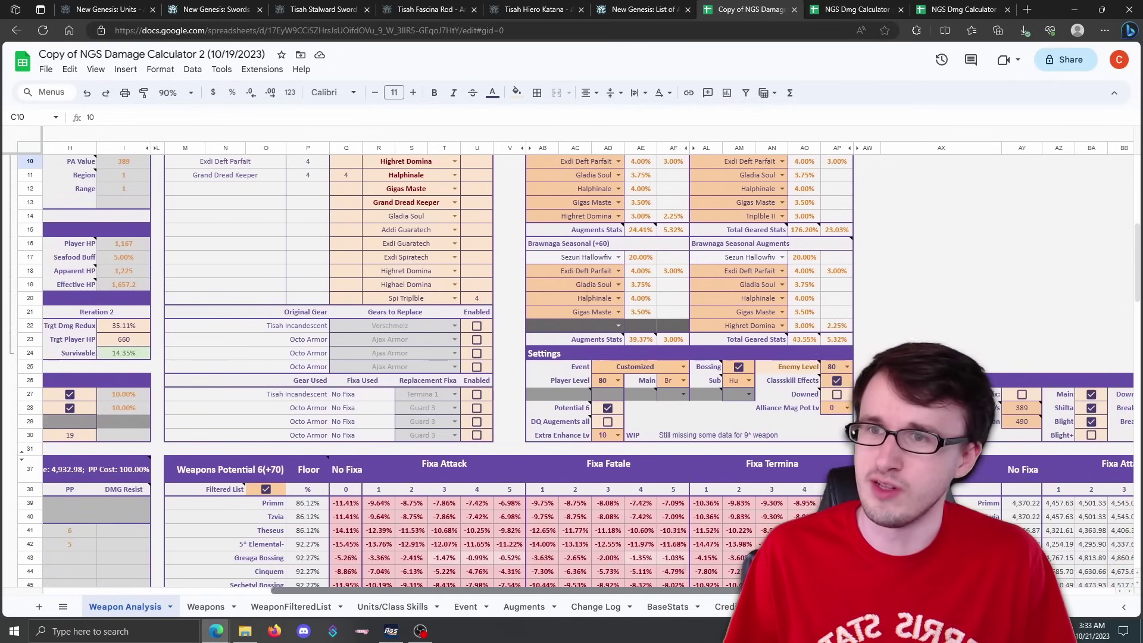
pyautogui.hscroll(3, 693, 366)
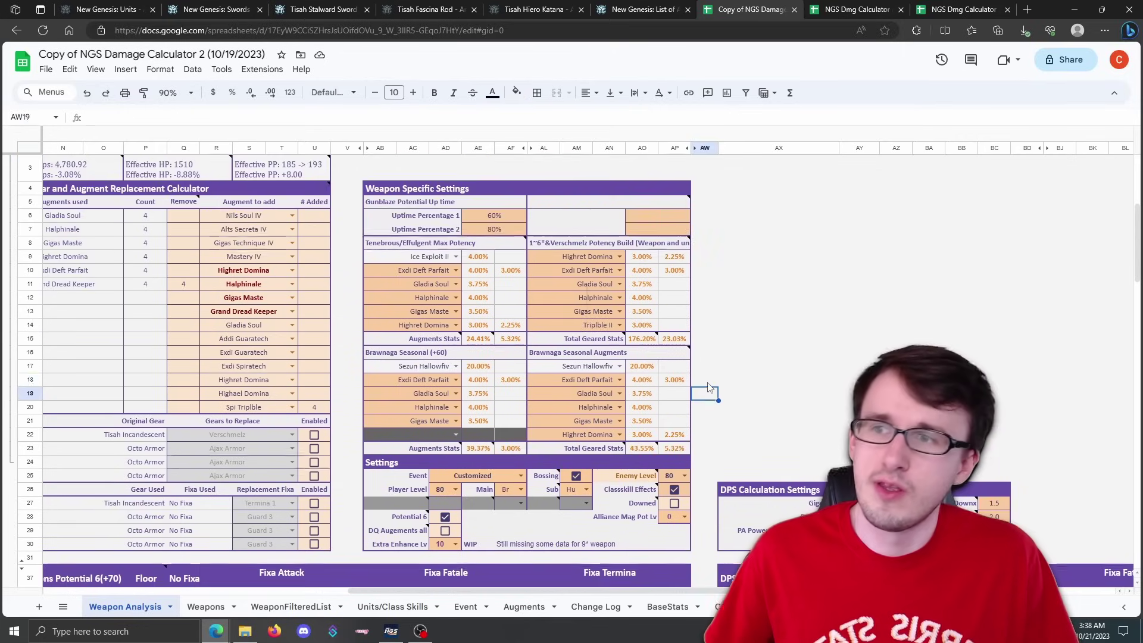
pyautogui.click(704, 379)
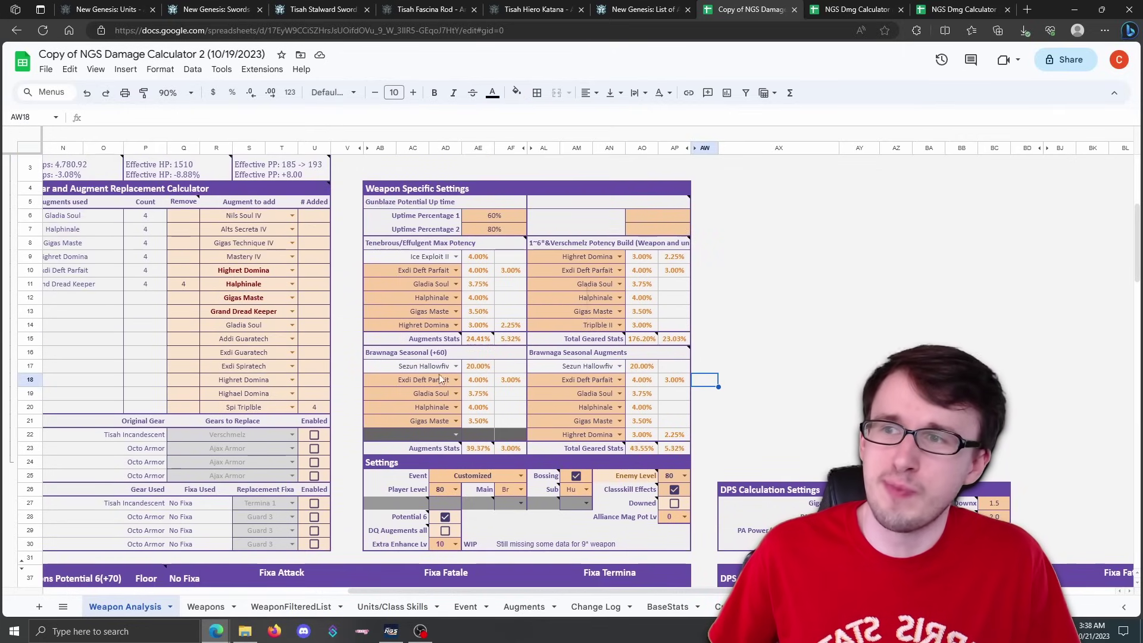
pyautogui.scroll(-10, 720, 432)
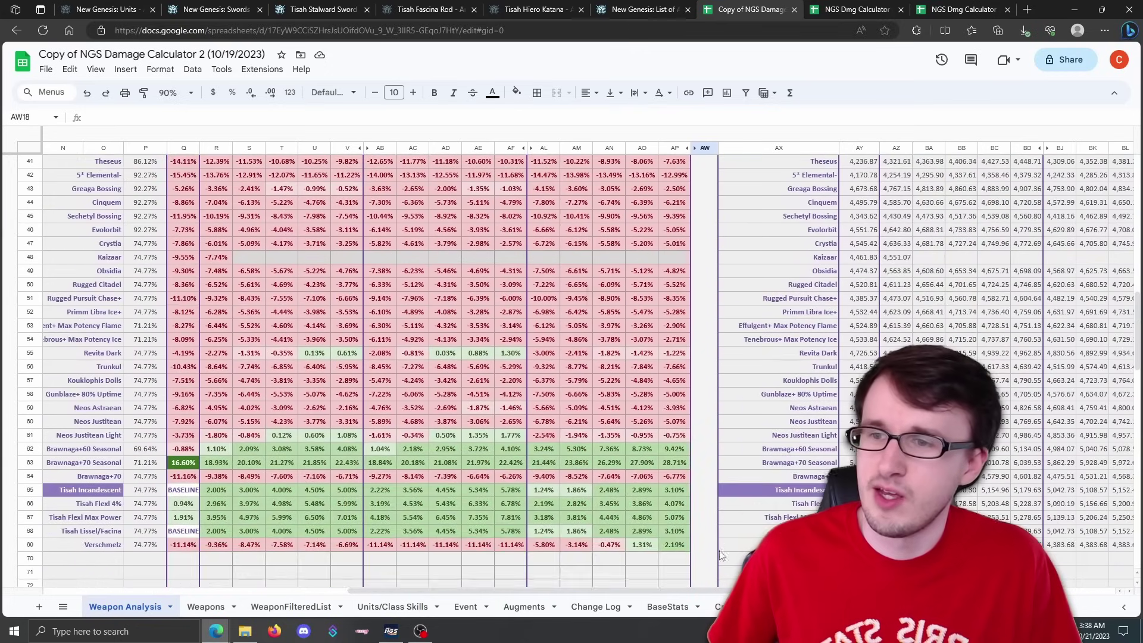
# Review the augments assigned to the Tisah Incandescent baseline weapon and the Octo Armor units.
pyautogui.hscroll(-10, 720, 555)
pyautogui.scroll(6, 352, 451)
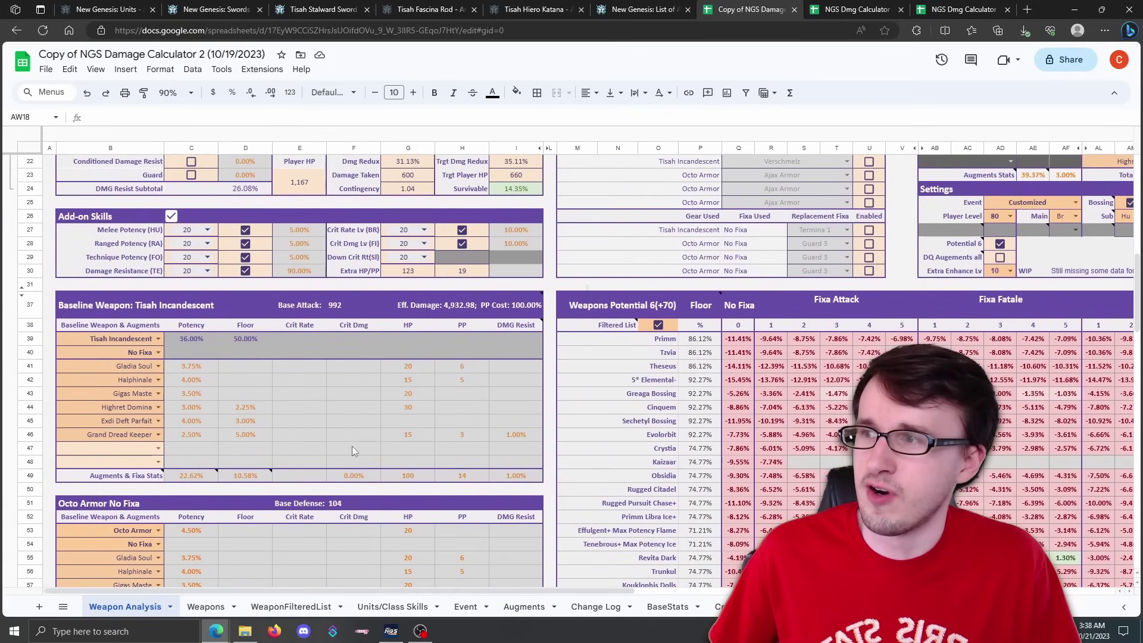
pyautogui.scroll(-2, 352, 451)
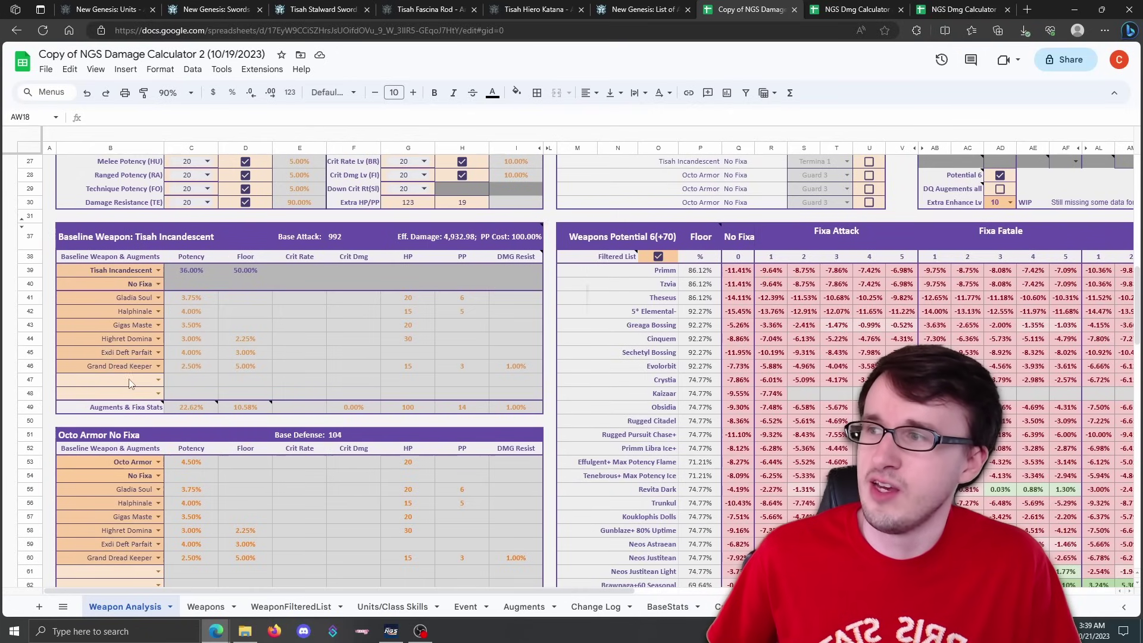
pyautogui.scroll(-3, 139, 377)
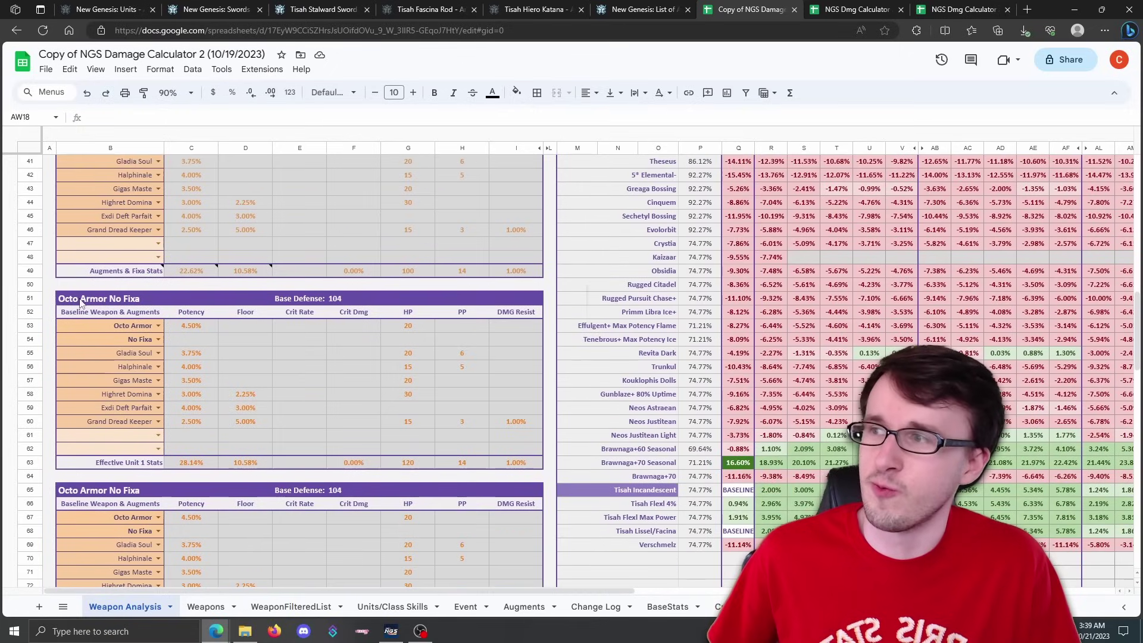
pyautogui.scroll(-2, 146, 357)
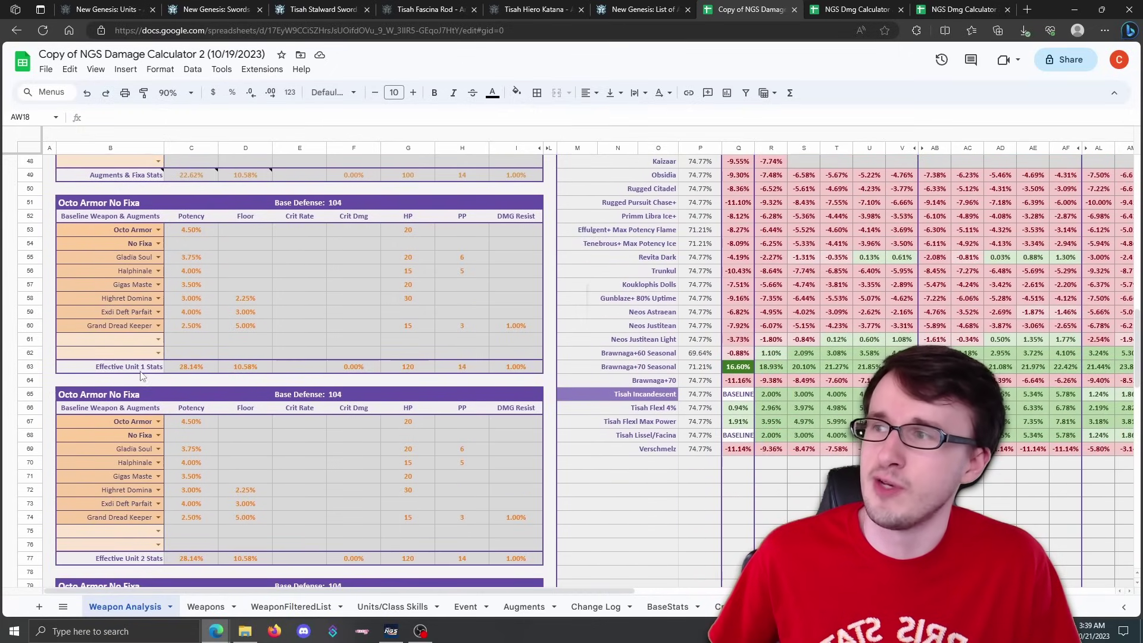
pyautogui.scroll(-2, 141, 376)
pyautogui.scroll(3, 343, 420)
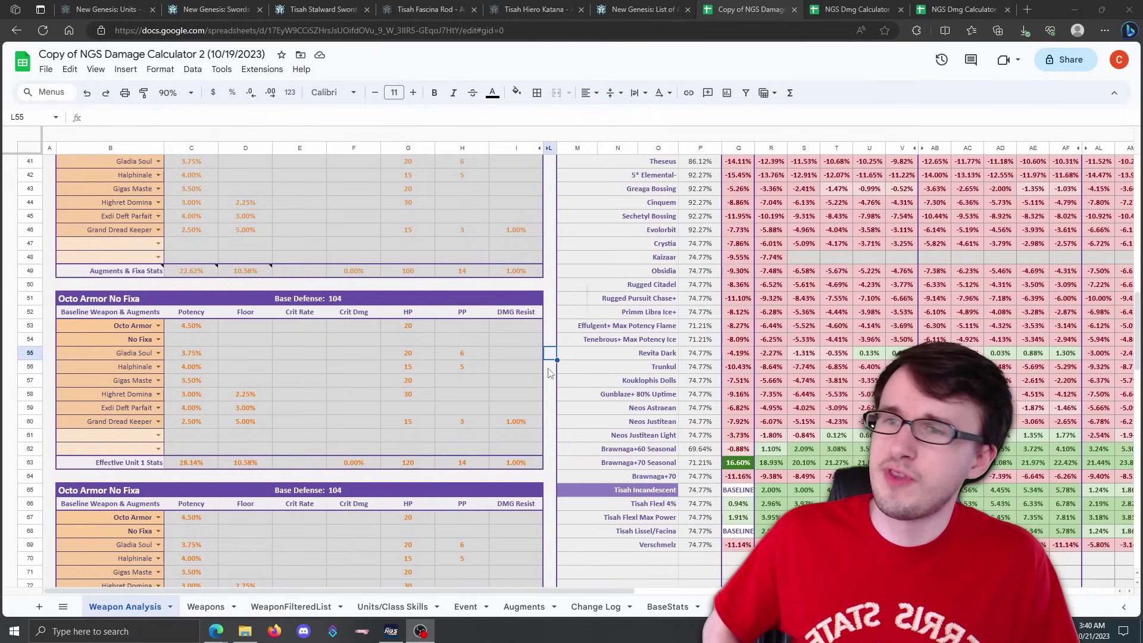
pyautogui.click(549, 353)
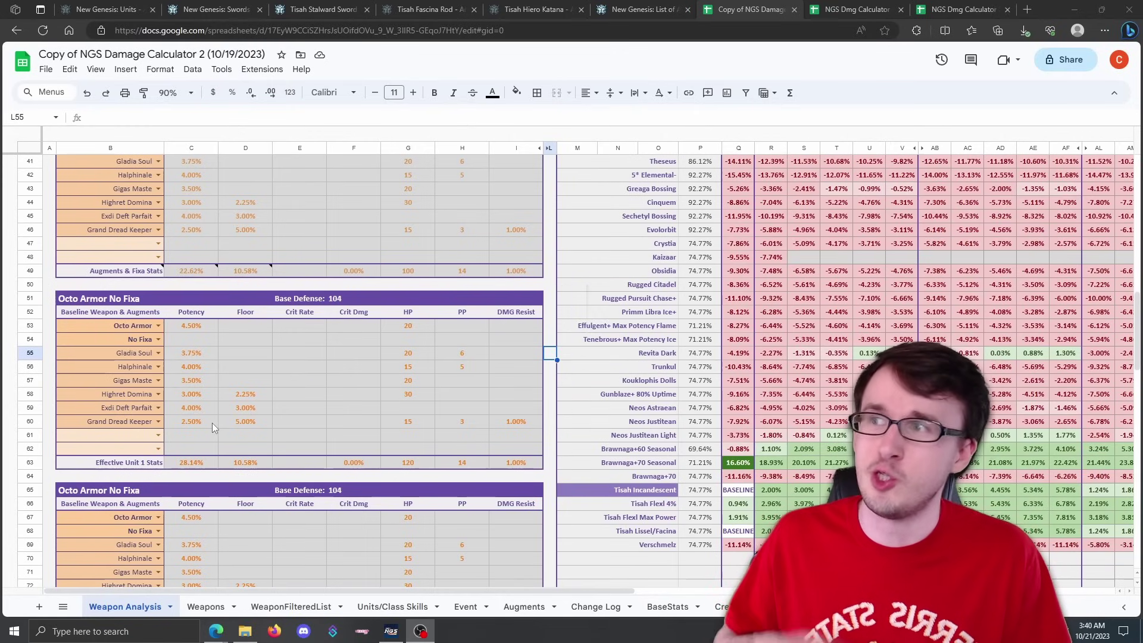
# Examine the Quick Gear and Augment Replacement Calculator, including its used, removed and added augments.
pyautogui.scroll(5, 552, 351)
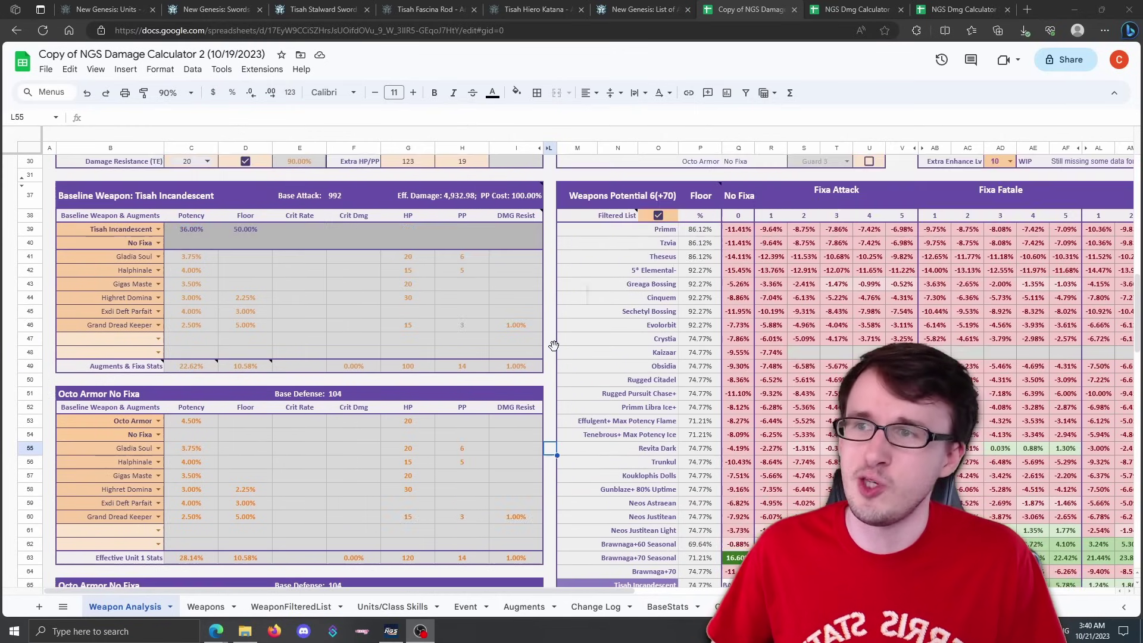
pyautogui.scroll(5, 552, 351)
pyautogui.scroll(-2, 727, 297)
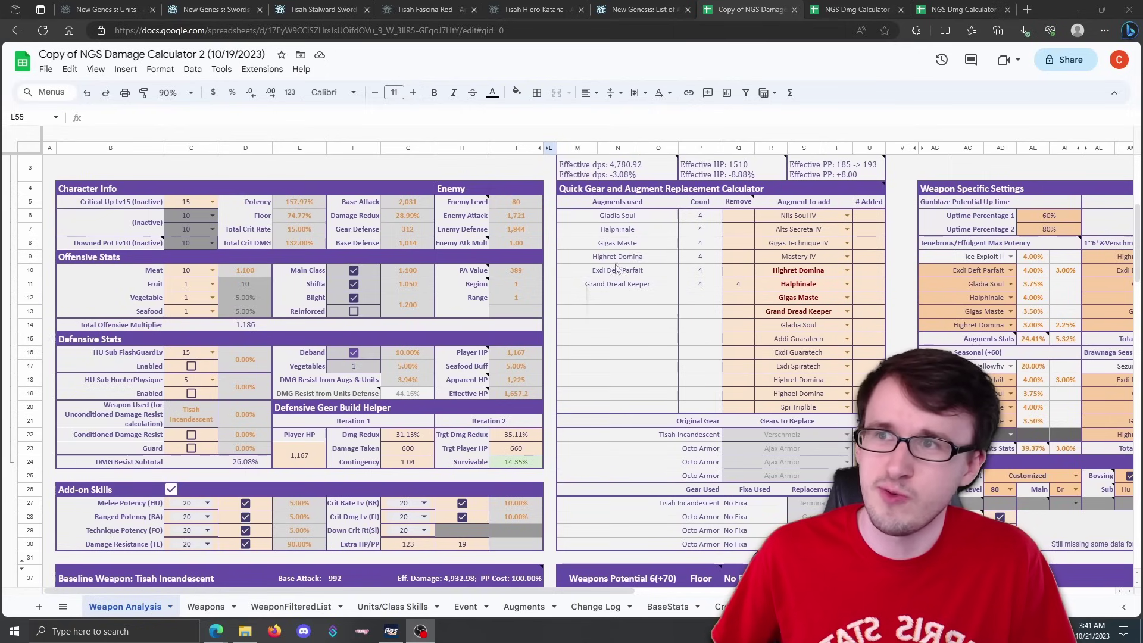
pyautogui.moveTo(621, 178)
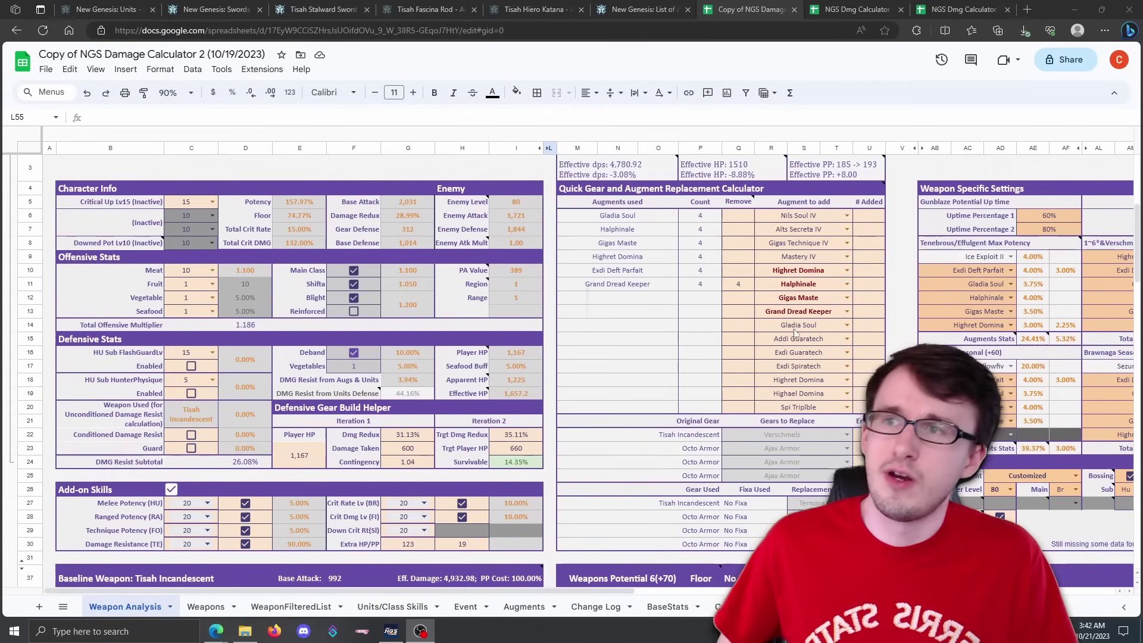
# Switch to the No Grand Dread calculator spreadsheet and examine the Tisah Incandescent row of its DPS Calculation table.
pyautogui.click(844, 13)
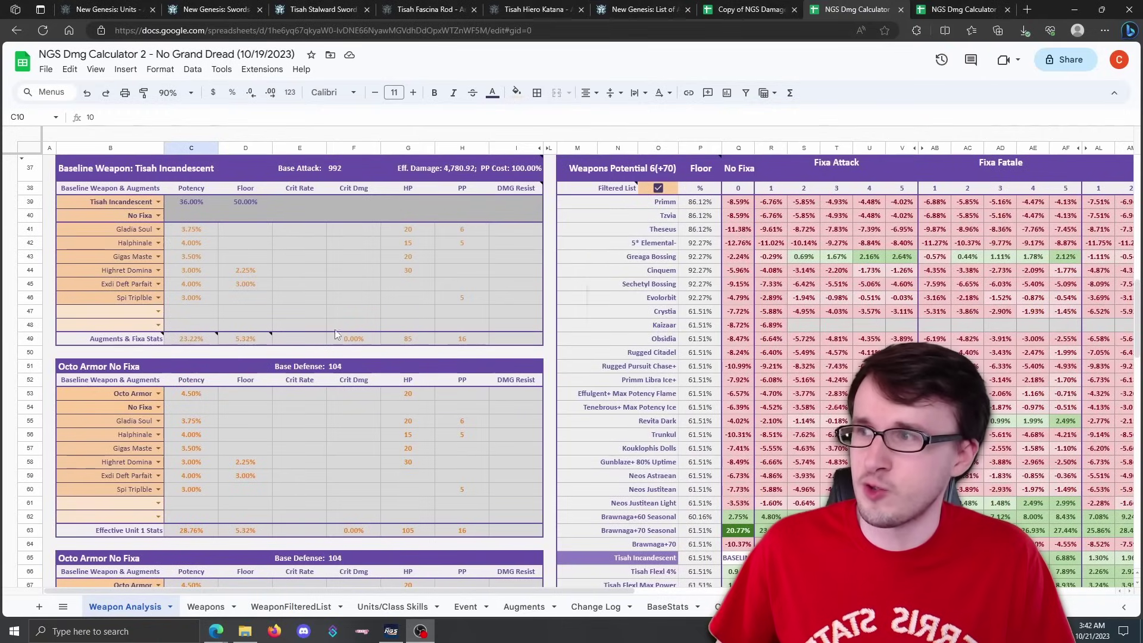
pyautogui.scroll(-1, 264, 331)
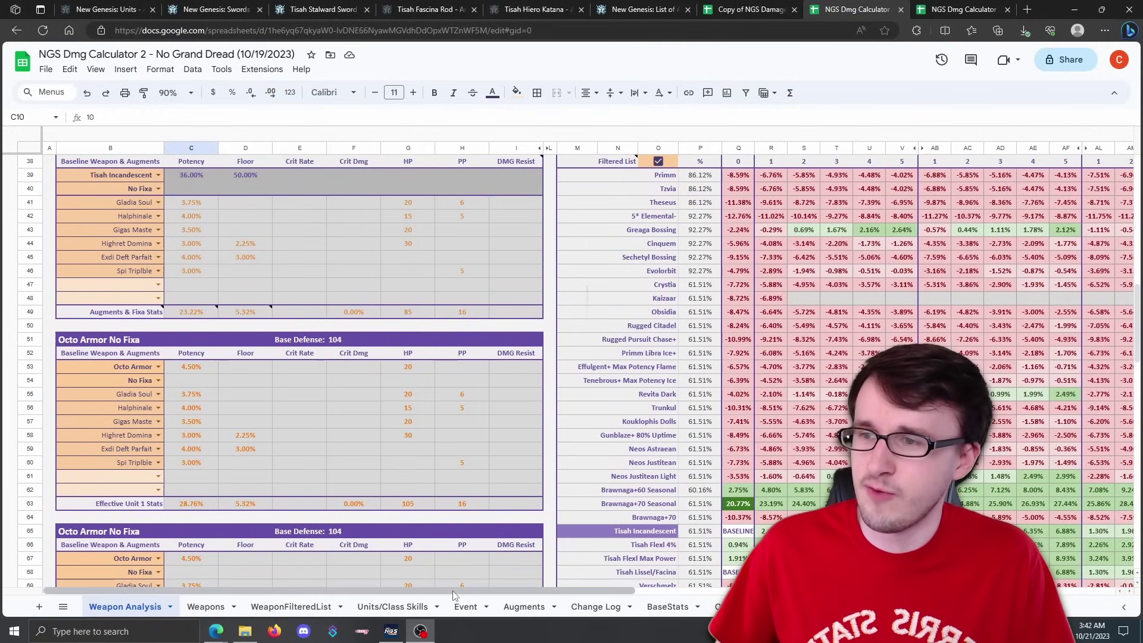
pyautogui.moveTo(454, 592); pyautogui.dragTo(787, 593)
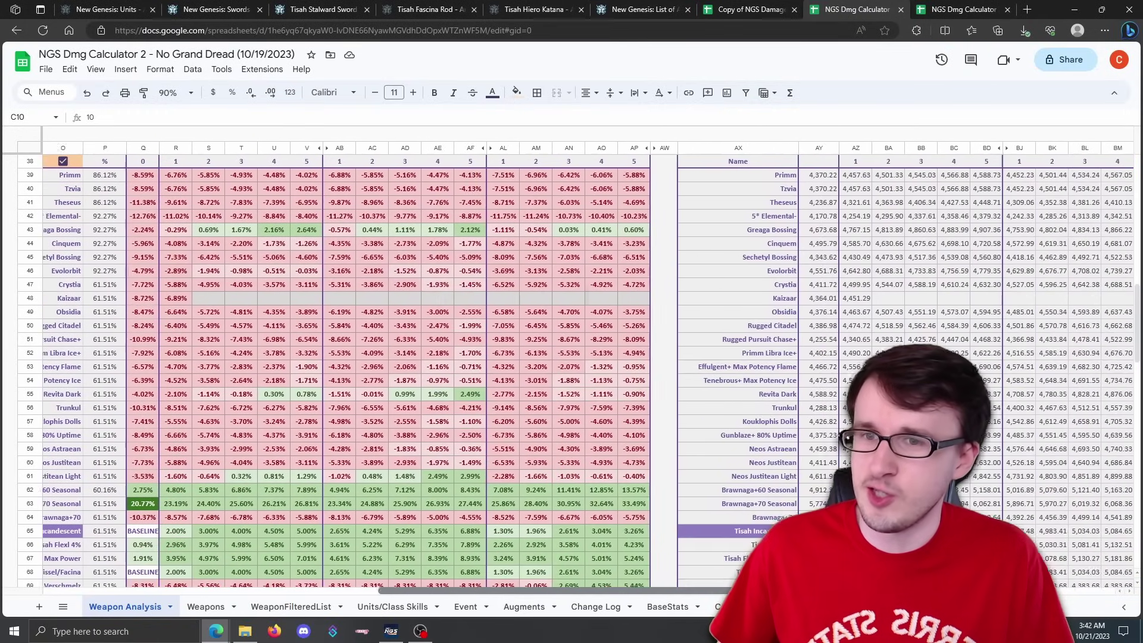
pyautogui.hscroll(3, 632, 412)
pyautogui.scroll(-4, 632, 413)
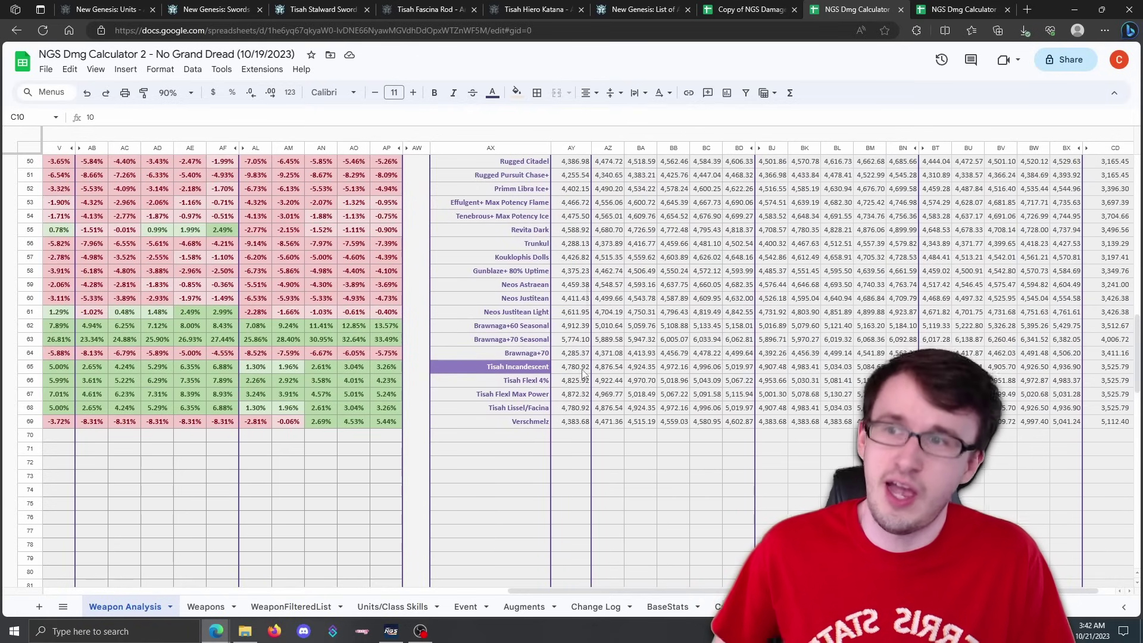
# Compare Tisah Incandescent's DPS Calculation row in the copied NGS Damage Calculator 2 with the No Grand Dread version.
pyautogui.click(749, 7)
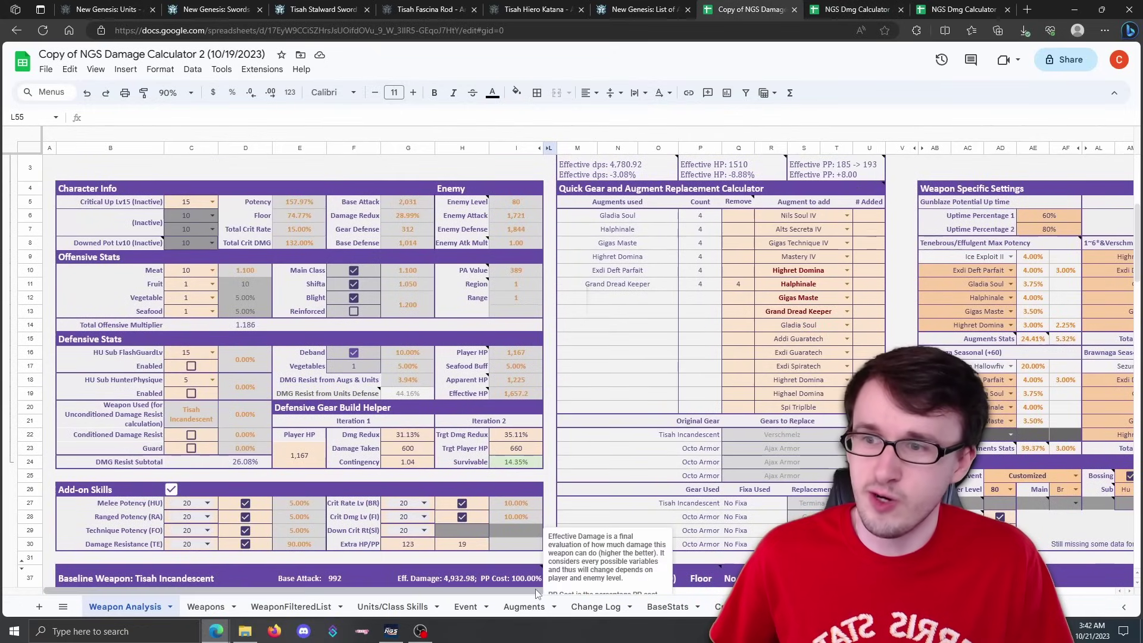
pyautogui.hscroll(10, 536, 594)
pyautogui.scroll(-5, 797, 409)
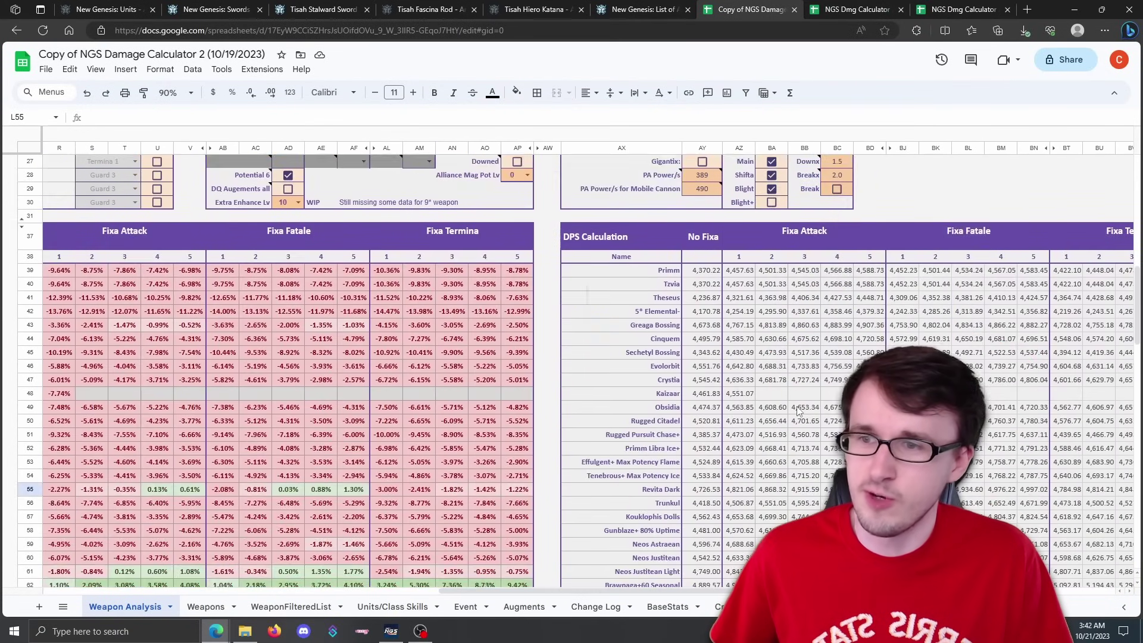
pyautogui.scroll(-5, 797, 409)
pyautogui.hscroll(2, 595, 590)
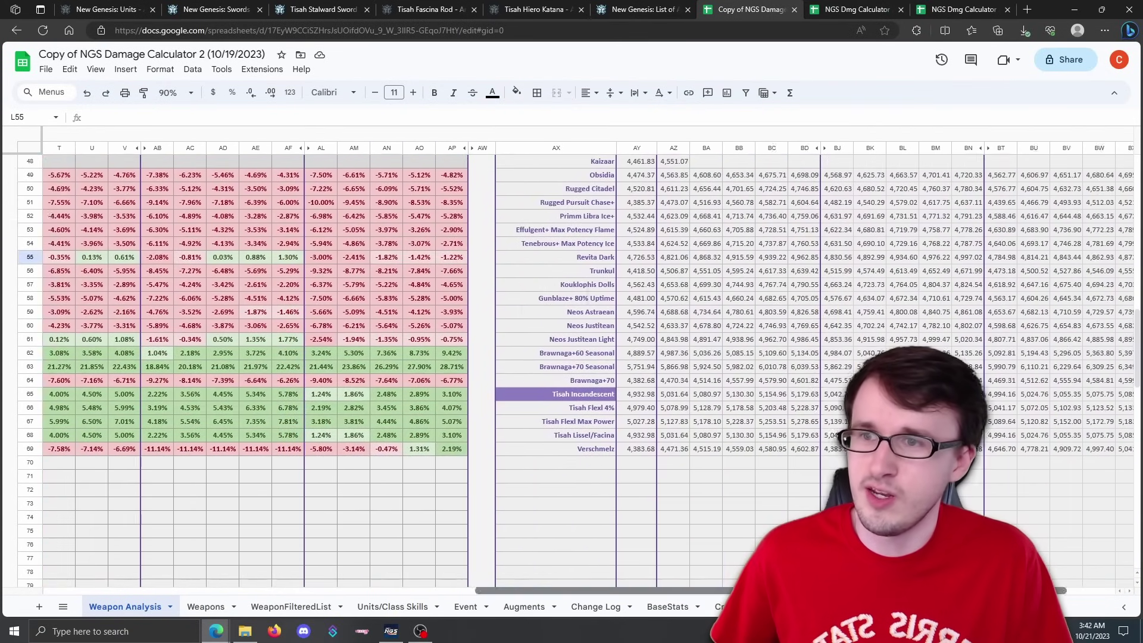
pyautogui.hscroll(2, 595, 590)
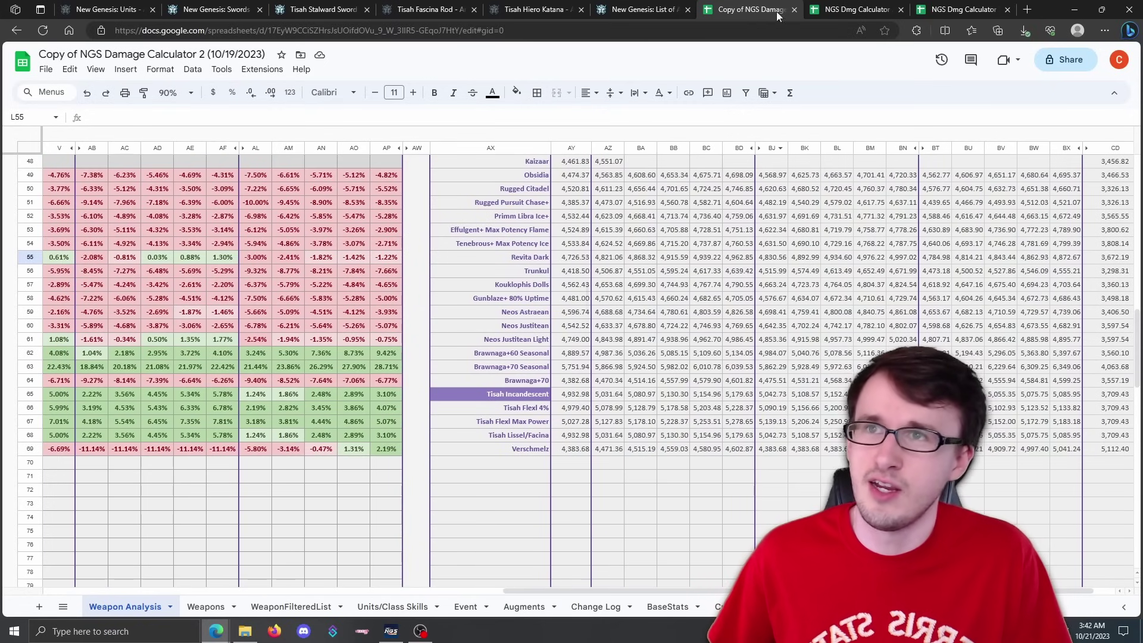
pyautogui.click(857, 8)
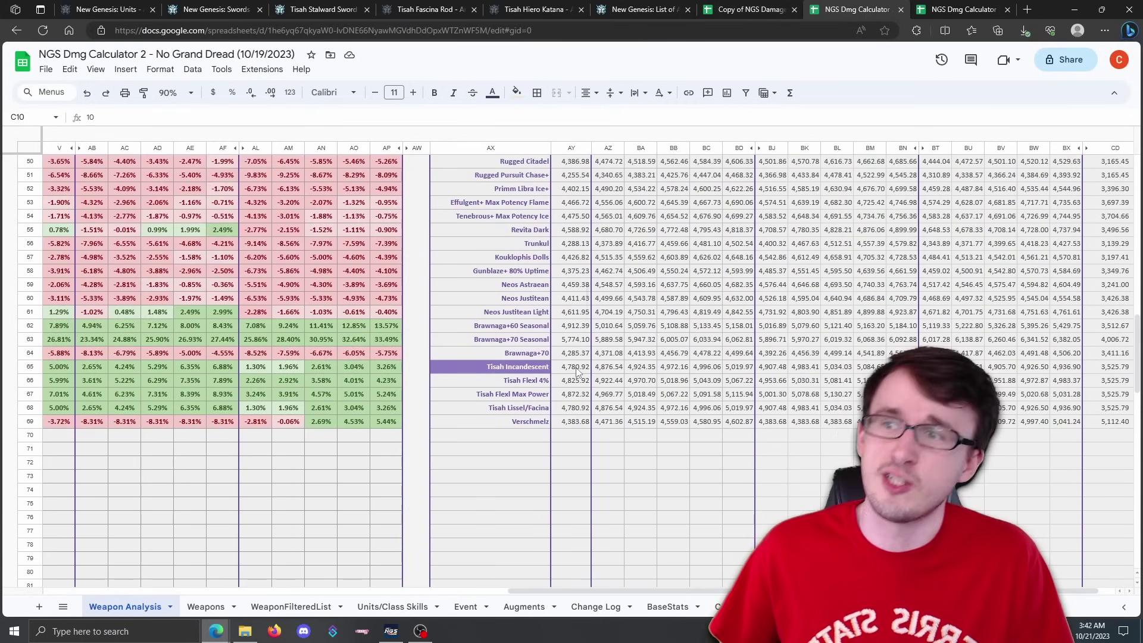
pyautogui.hotkey('ctrl', 'shift', 'Tab')
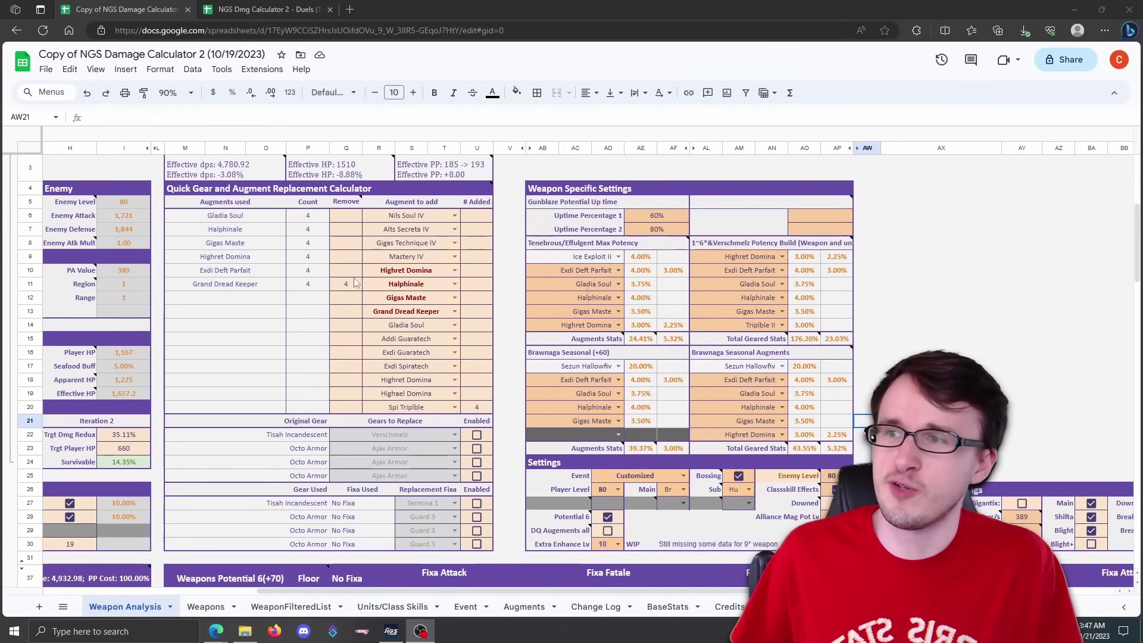
# Set the main class to Sl in the copied calculator's Settings and check the effective dps without Grand Dread Keeper.
pyautogui.moveTo(826, 357)
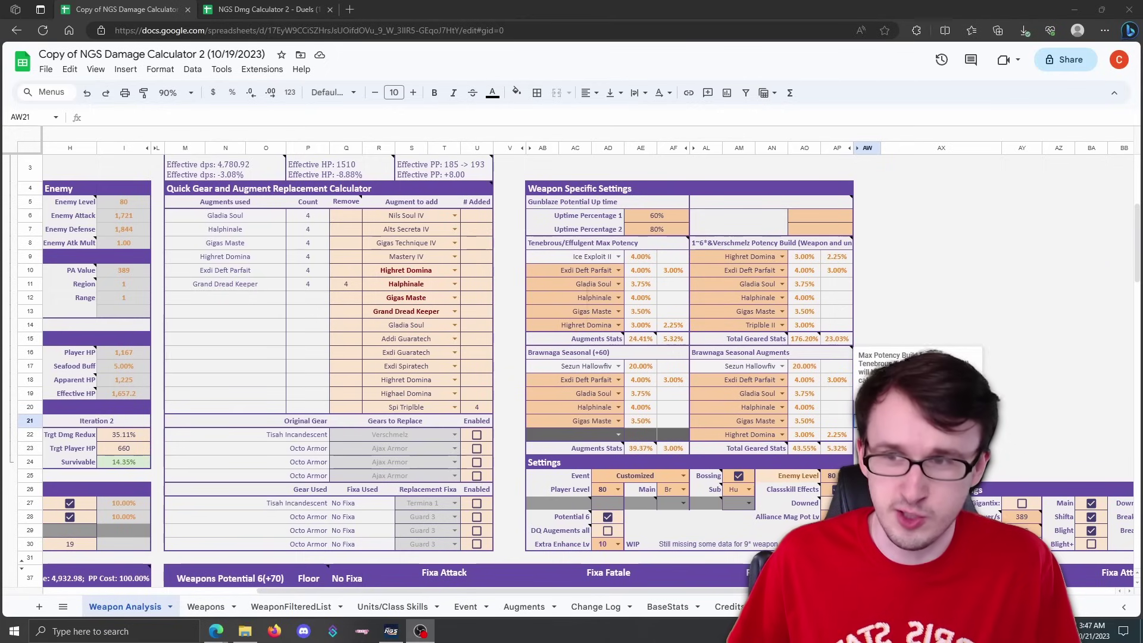
pyautogui.click(680, 492)
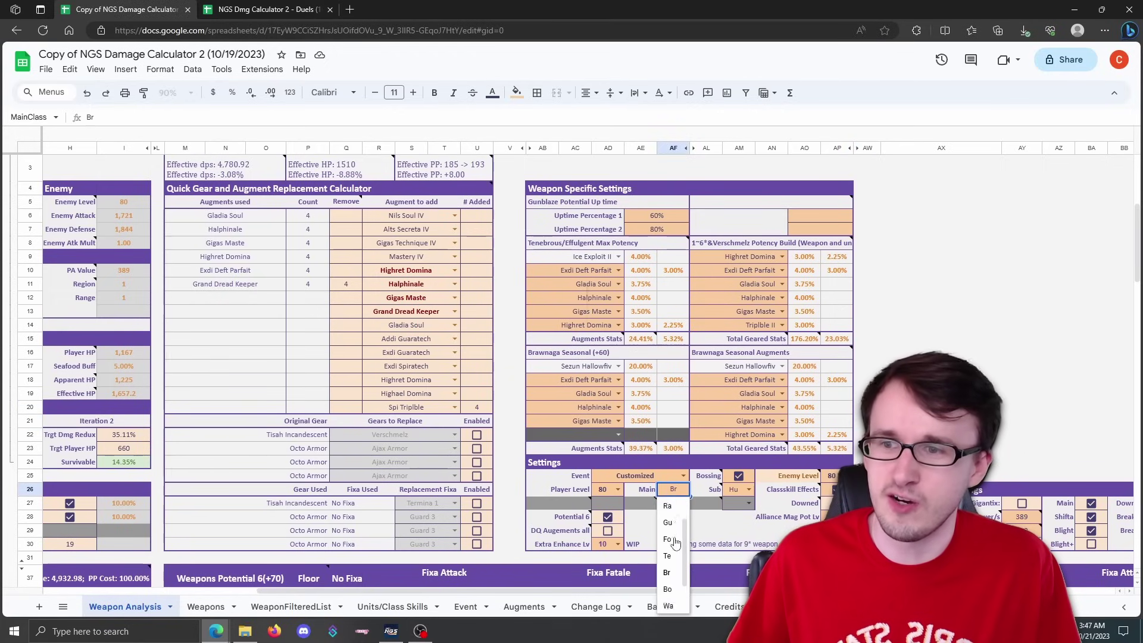
pyautogui.click(667, 588)
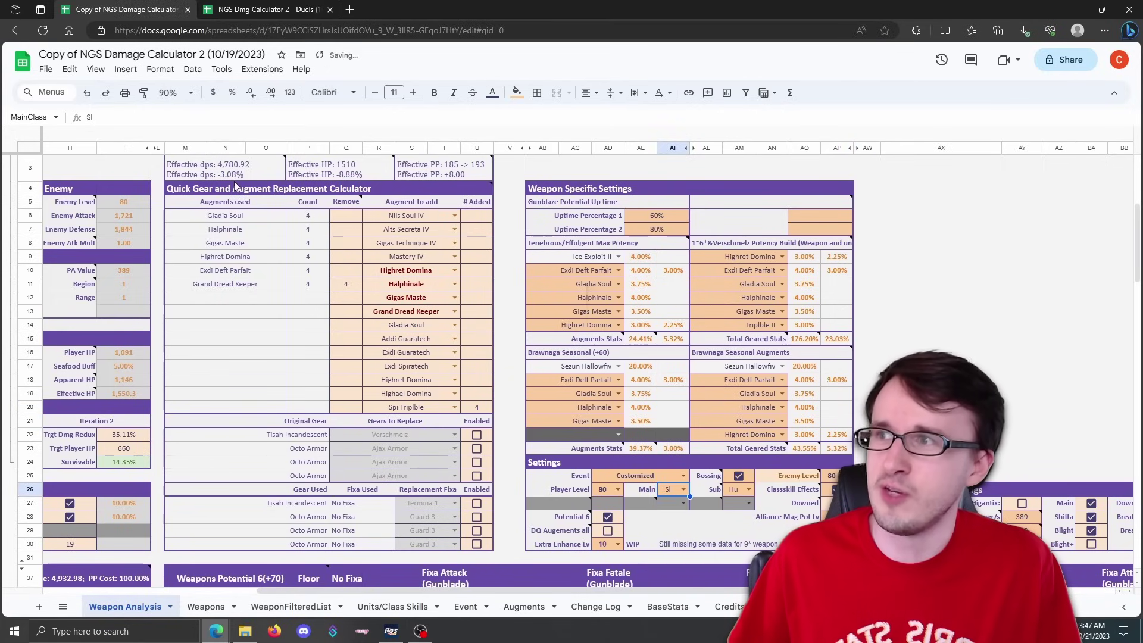
pyautogui.moveTo(234, 178)
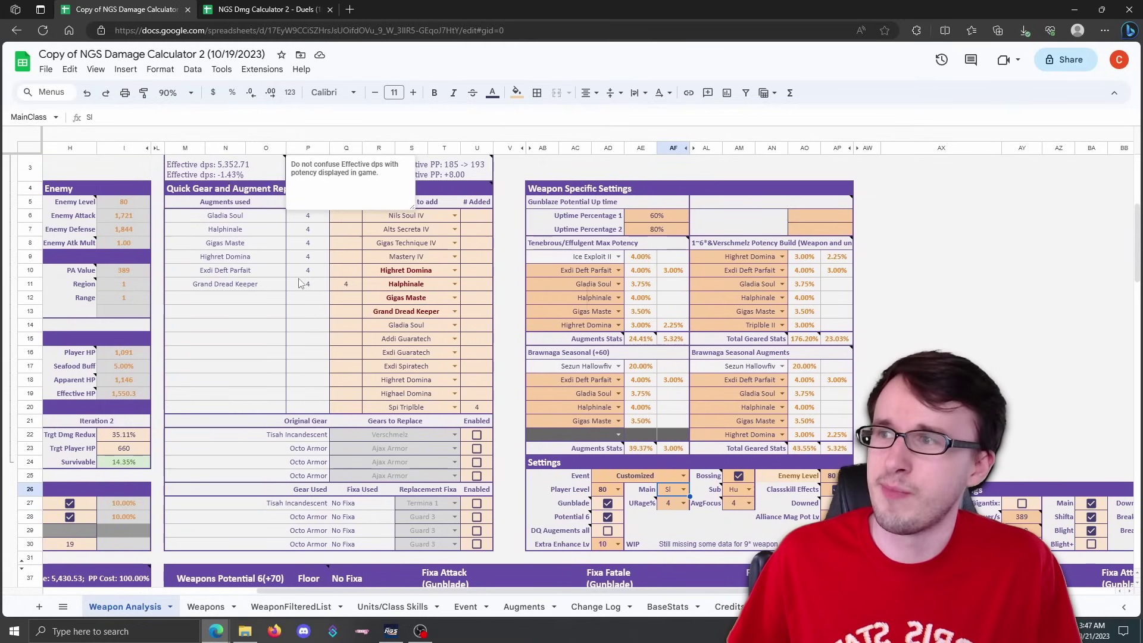
pyautogui.click(337, 286)
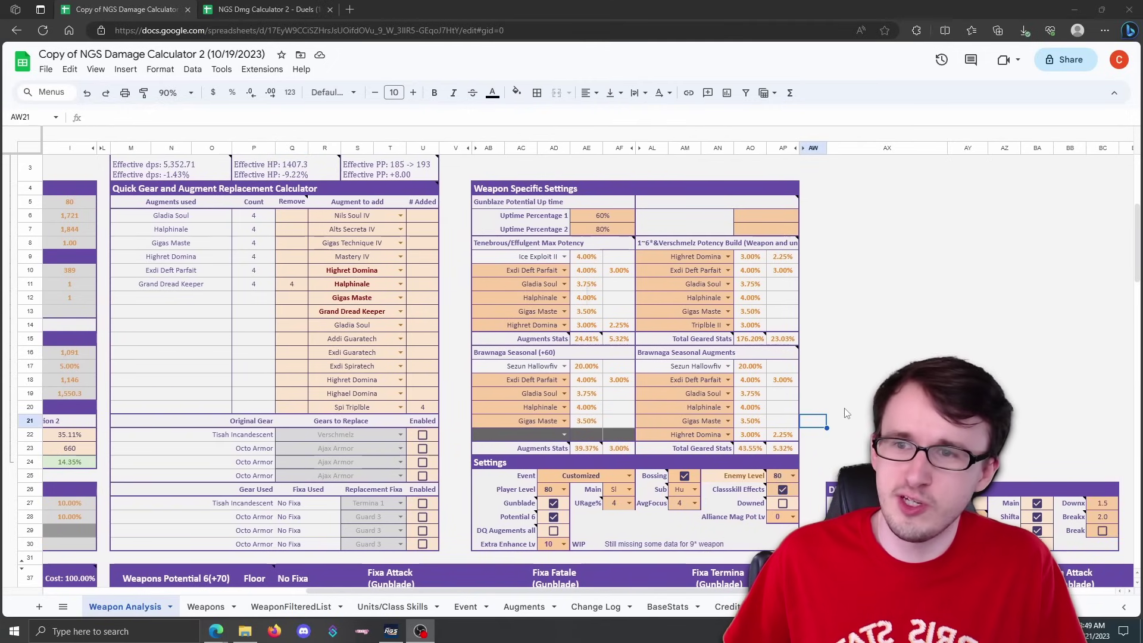
# Enable the Downed setting and check the Down Crit add-on skill and the effective dps of the augment replacement.
pyautogui.click(782, 503)
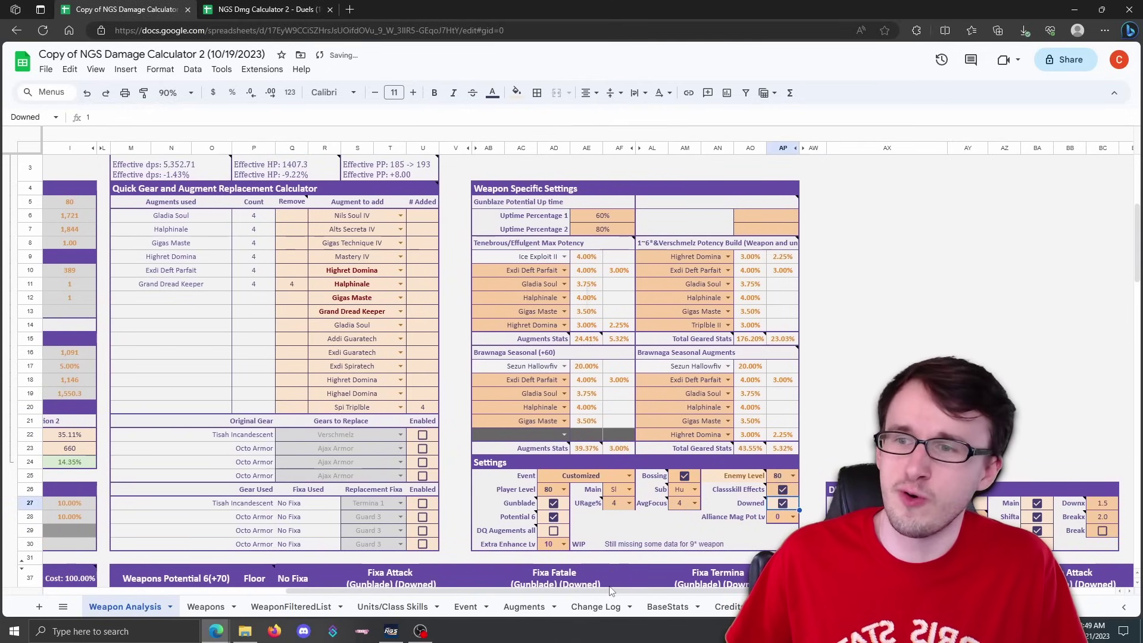
pyautogui.moveTo(610, 591); pyautogui.dragTo(550, 591)
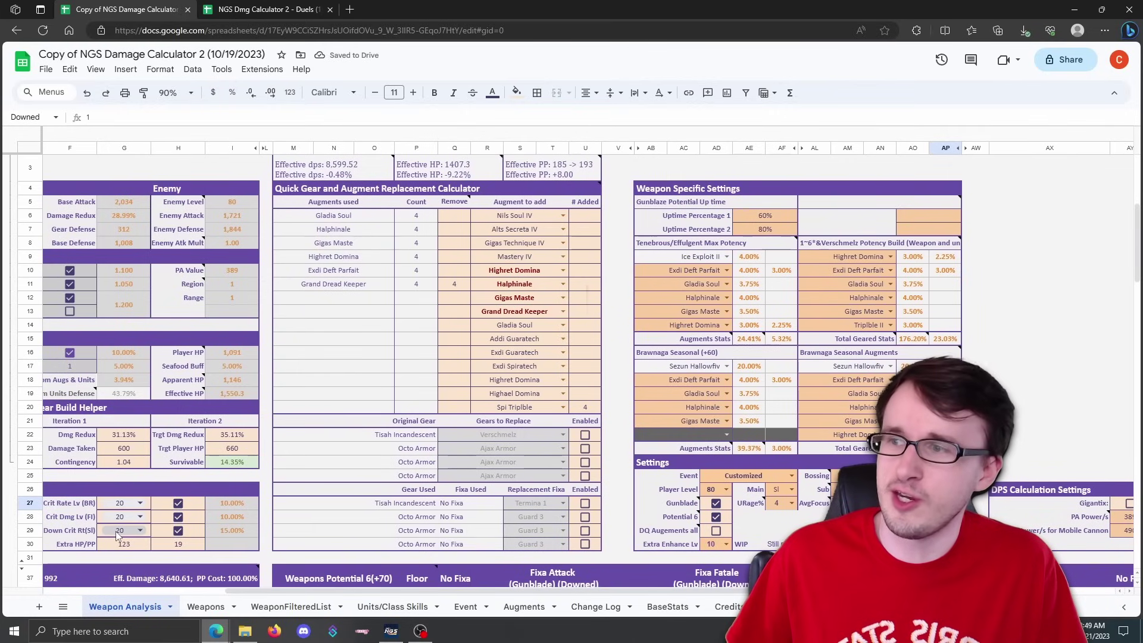
pyautogui.moveTo(327, 180)
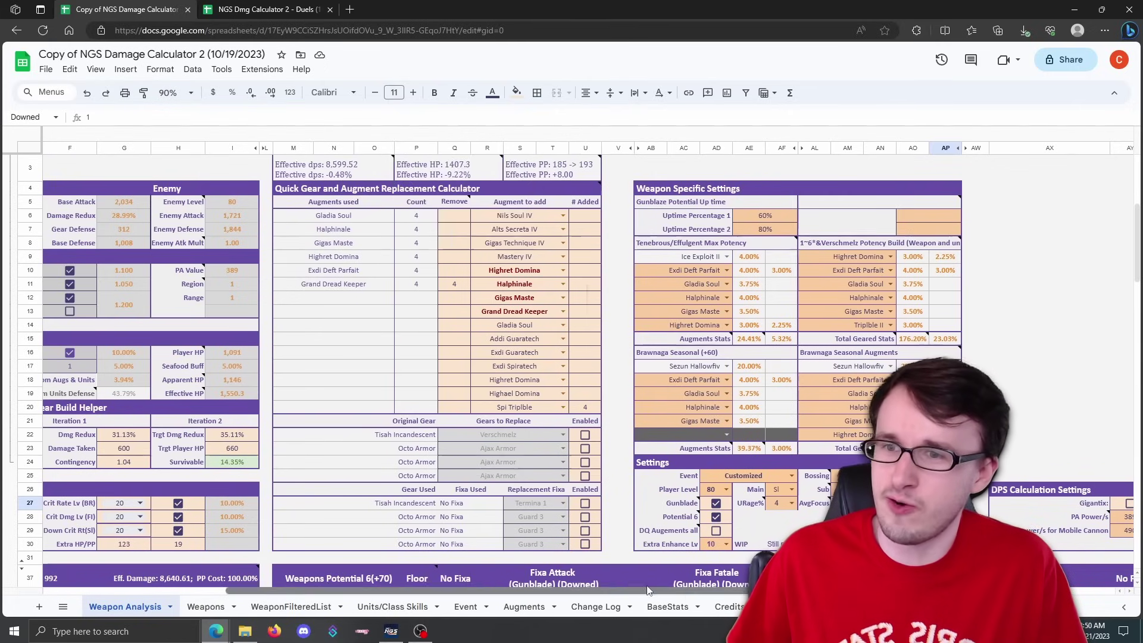
# Set AvgFocus and URage% both to 5 in the Settings block and check the effective dps.
pyautogui.moveTo(619, 591); pyautogui.dragTo(681, 591)
pyautogui.click(694, 503)
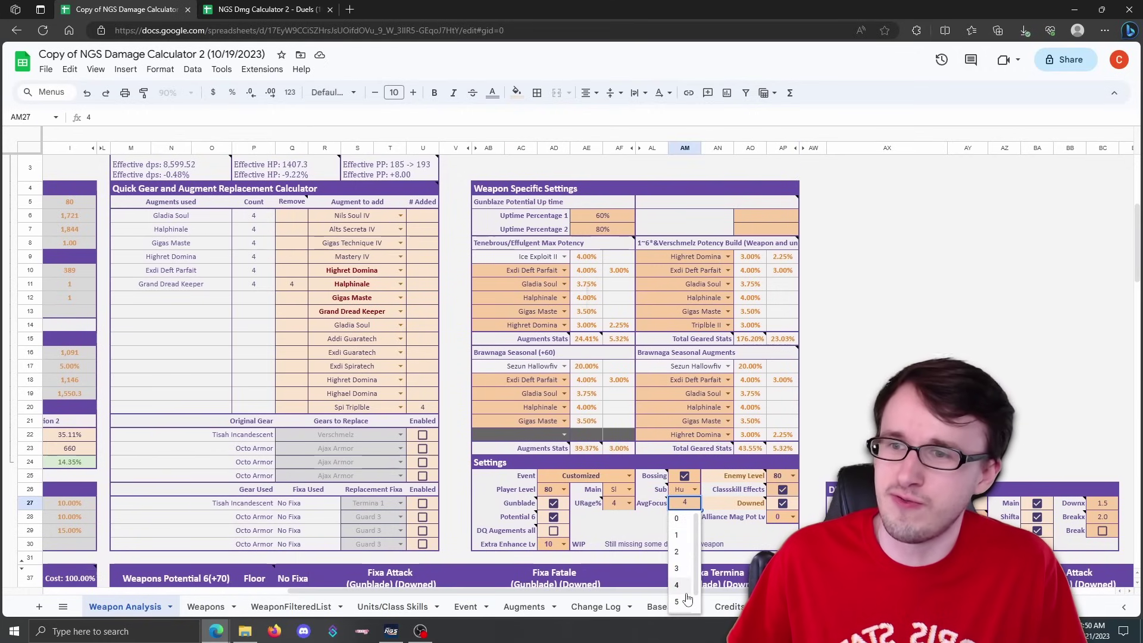
pyautogui.click(681, 571)
pyautogui.click(629, 503)
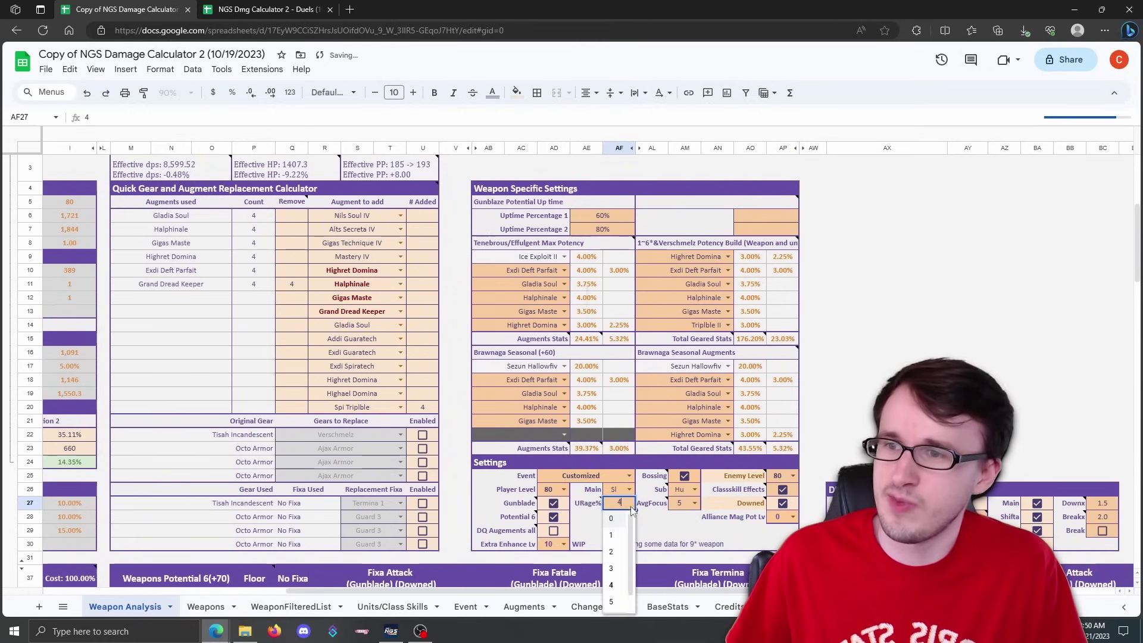
pyautogui.click(613, 570)
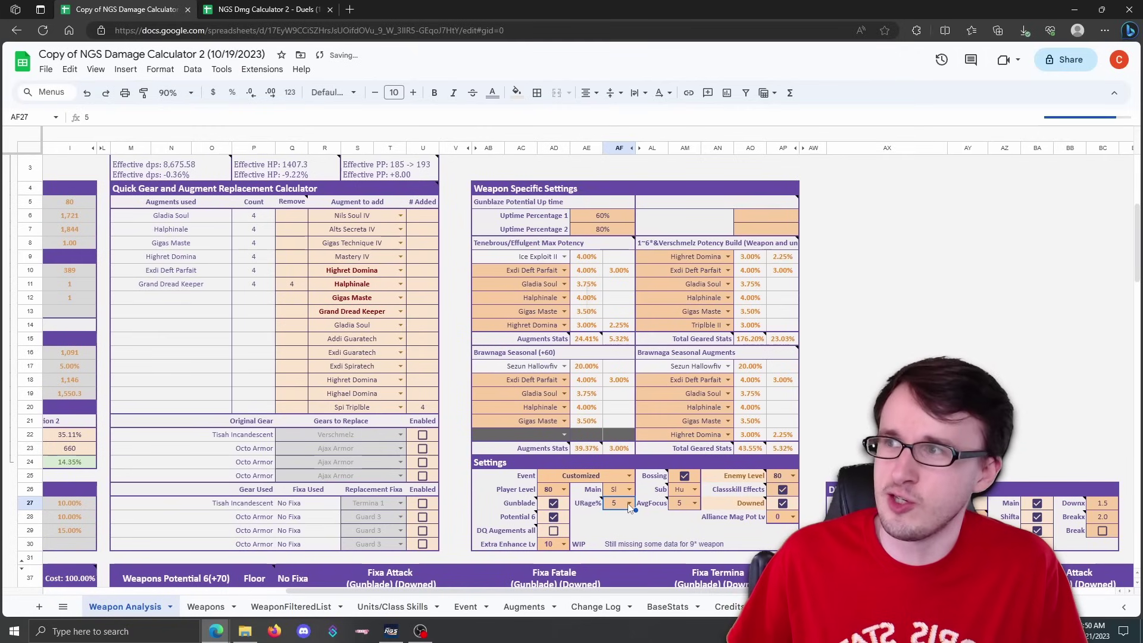
pyautogui.moveTo(203, 179)
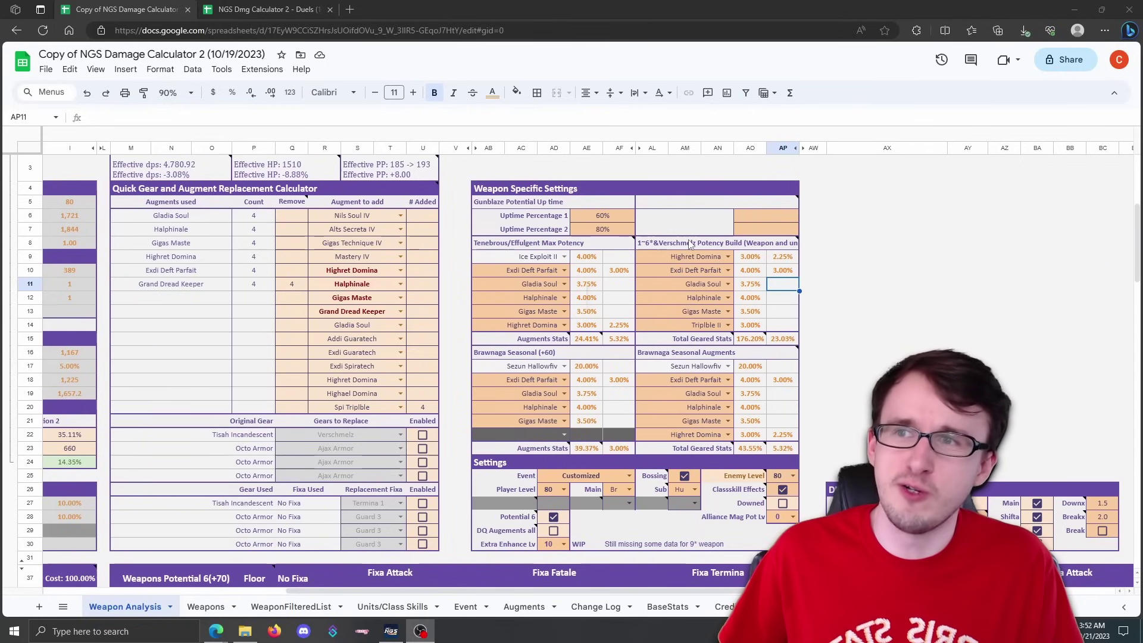
# Review the Verschmelz Potency Build with its Triplble II augment and the Brawnaga+70 Seasonal row of the weapon potential table.
pyautogui.moveTo(690, 244)
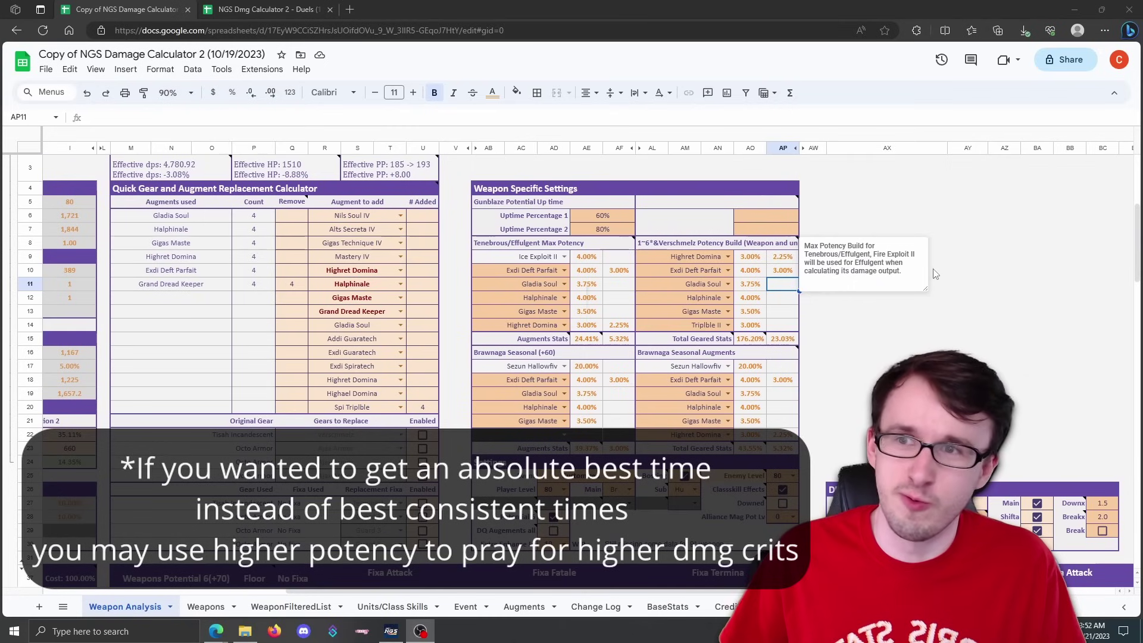
pyautogui.click(703, 330)
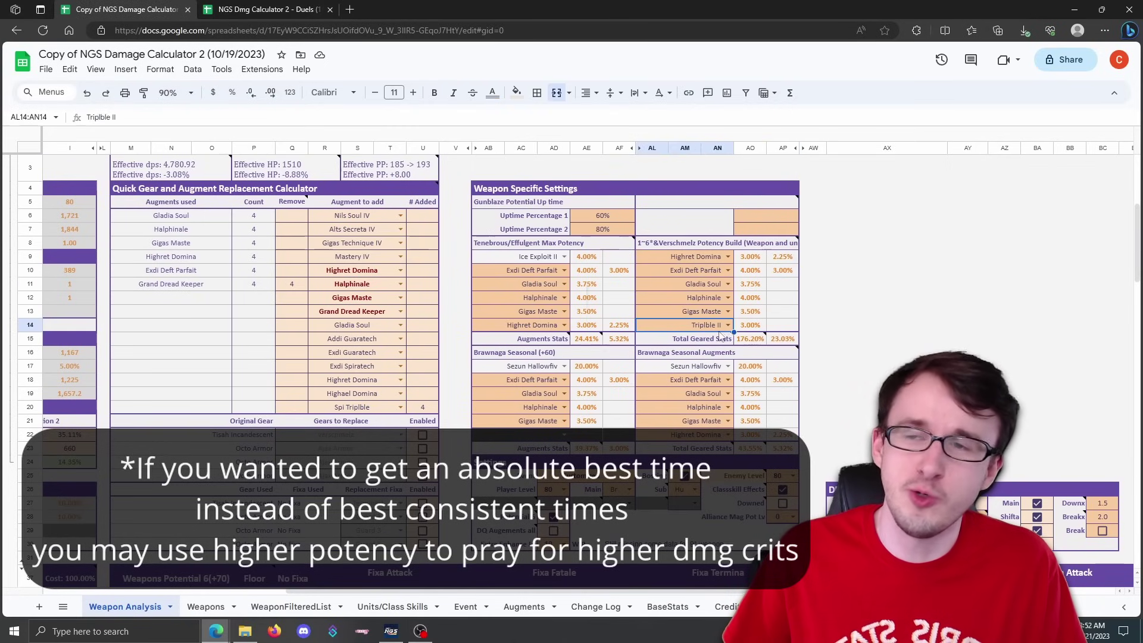
pyautogui.scroll(-10, 659, 419)
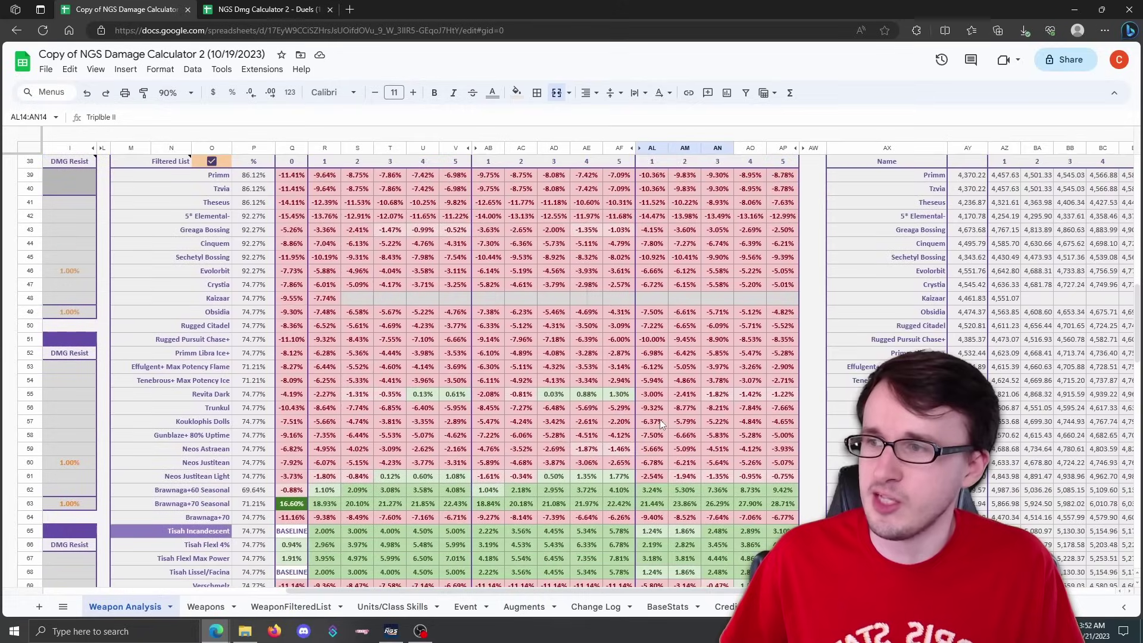
pyautogui.scroll(-3, 660, 419)
pyautogui.scroll(-1, 541, 526)
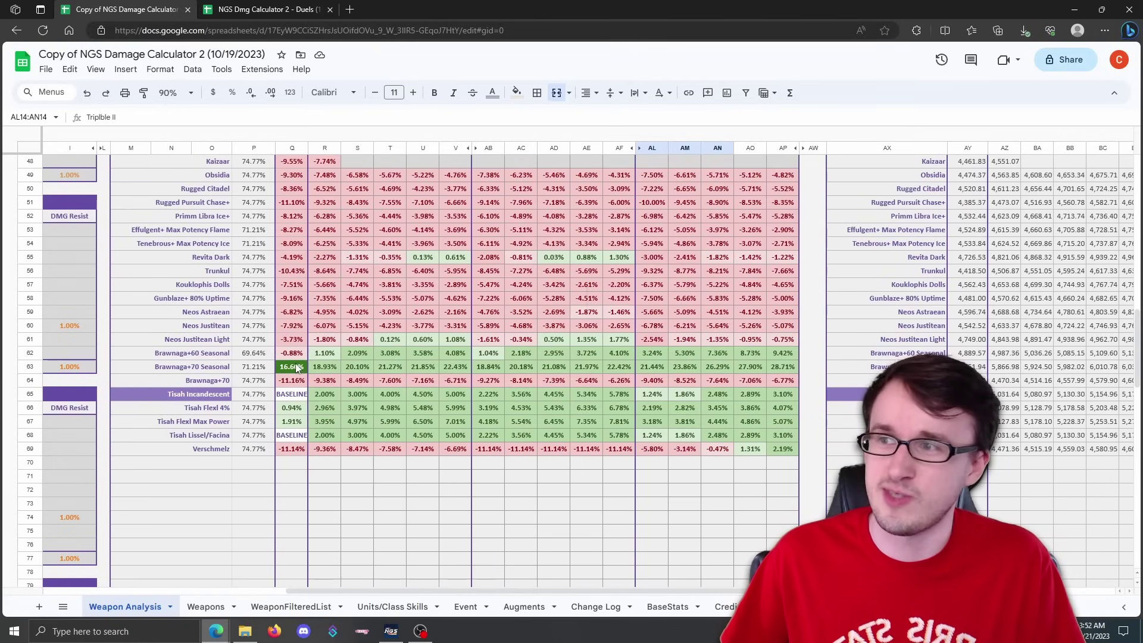
# Clear the five augments below Sezun Hallowfiv in Brawnaga Seasonal Augments and compare Brawnaga+70 Seasonal with the Tisah Incandescent baseline.
pyautogui.scroll(10, 563, 355)
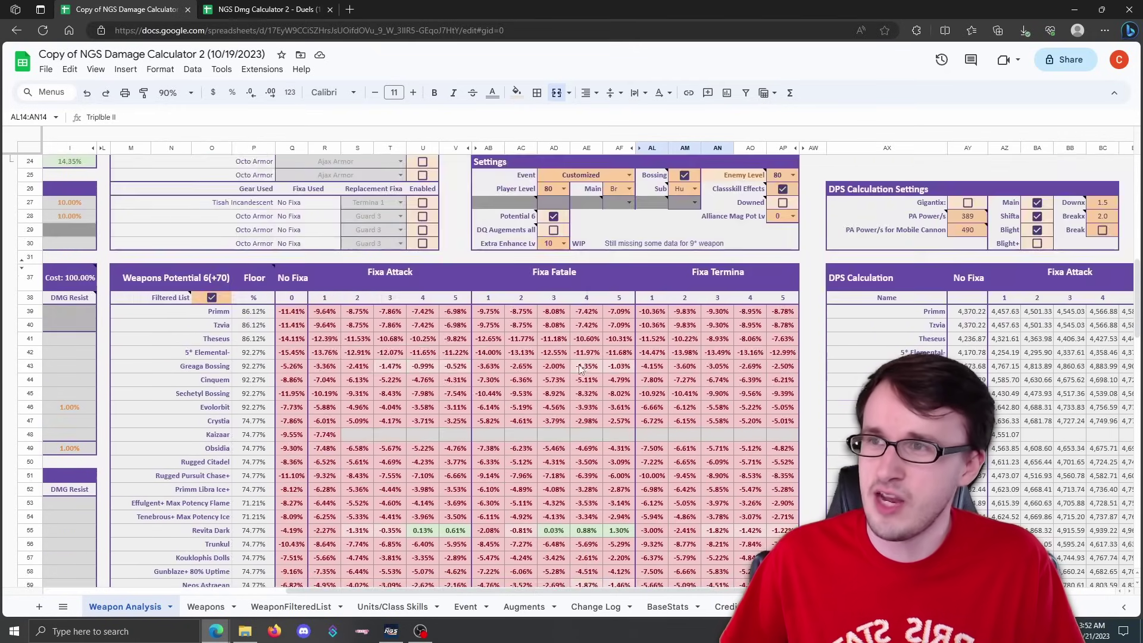
pyautogui.scroll(2, 601, 383)
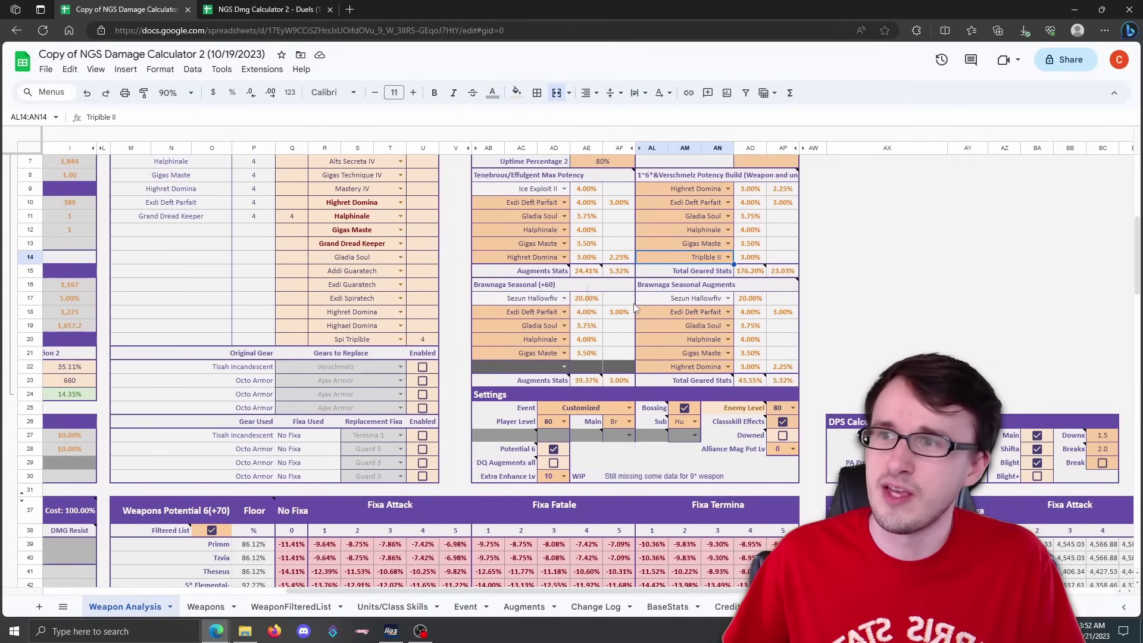
pyautogui.moveTo(693, 319); pyautogui.dragTo(702, 369)
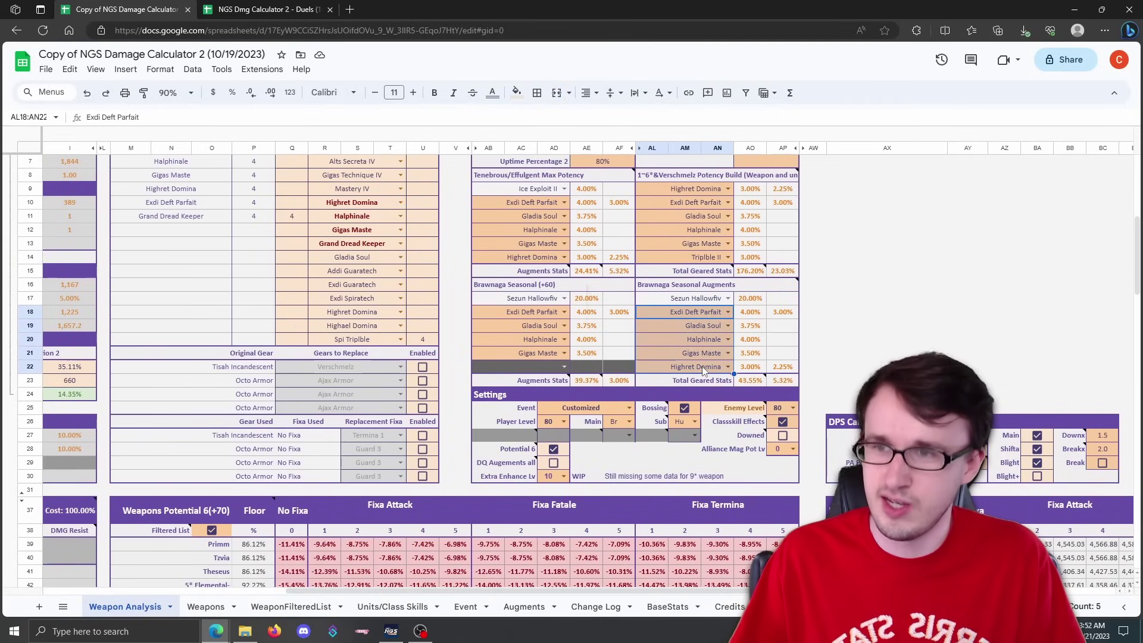
pyautogui.press('Delete')
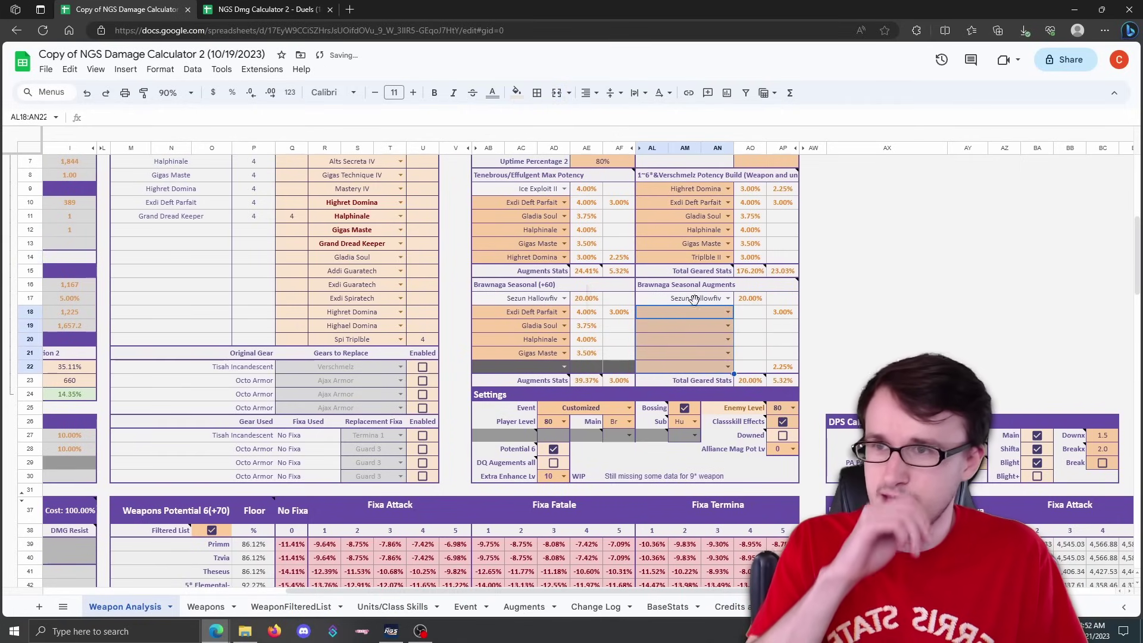
pyautogui.scroll(-12, 698, 351)
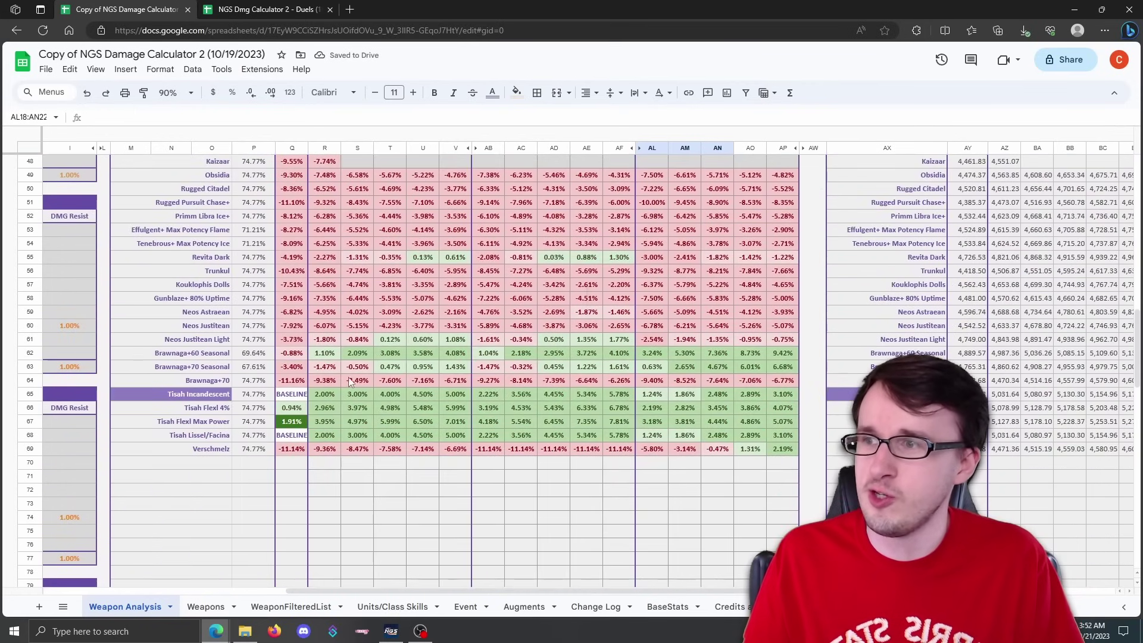
pyautogui.click(291, 366)
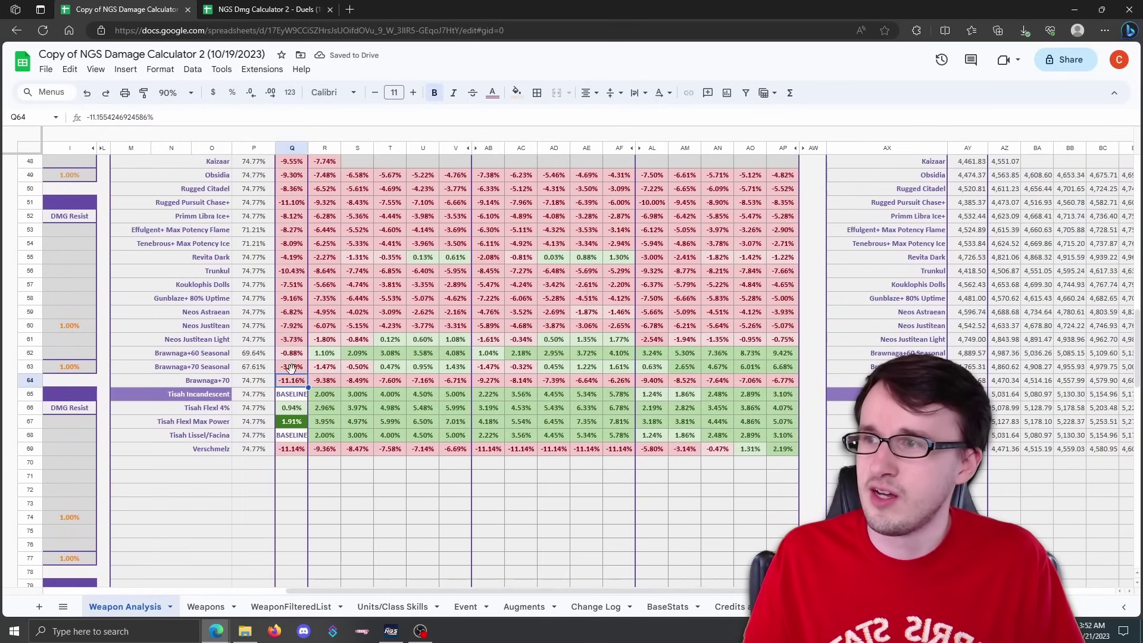
pyautogui.click(292, 396)
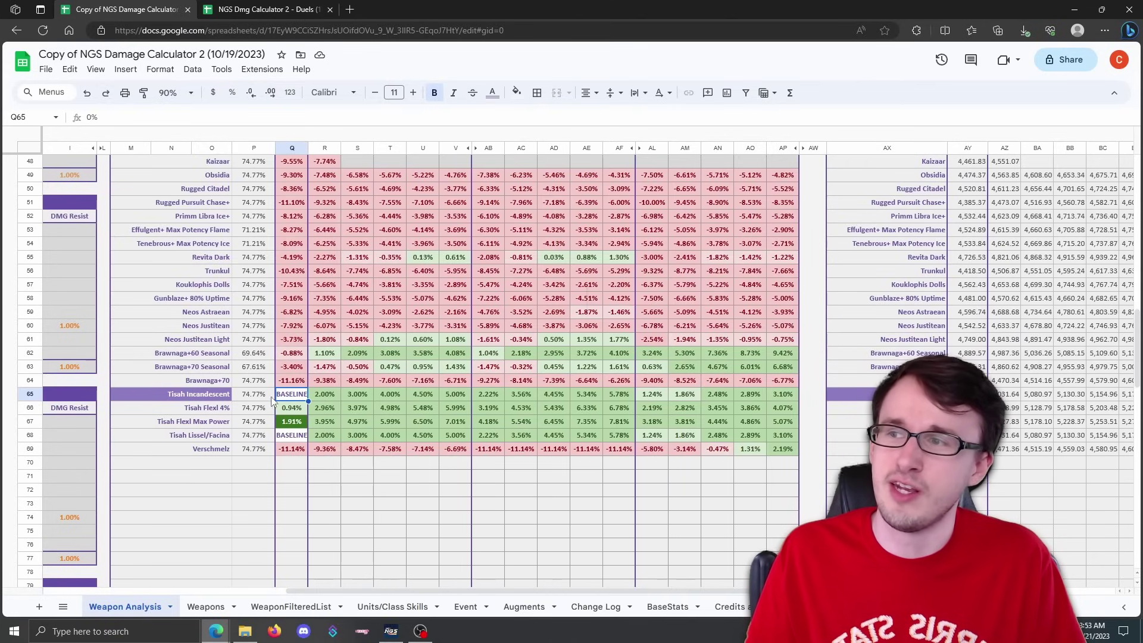
# Undo the clearing of the Brawnaga Seasonal Augments and recheck the Brawnaga+70 Seasonal potential without fixa.
pyautogui.click(88, 94)
pyautogui.scroll(-8, 364, 370)
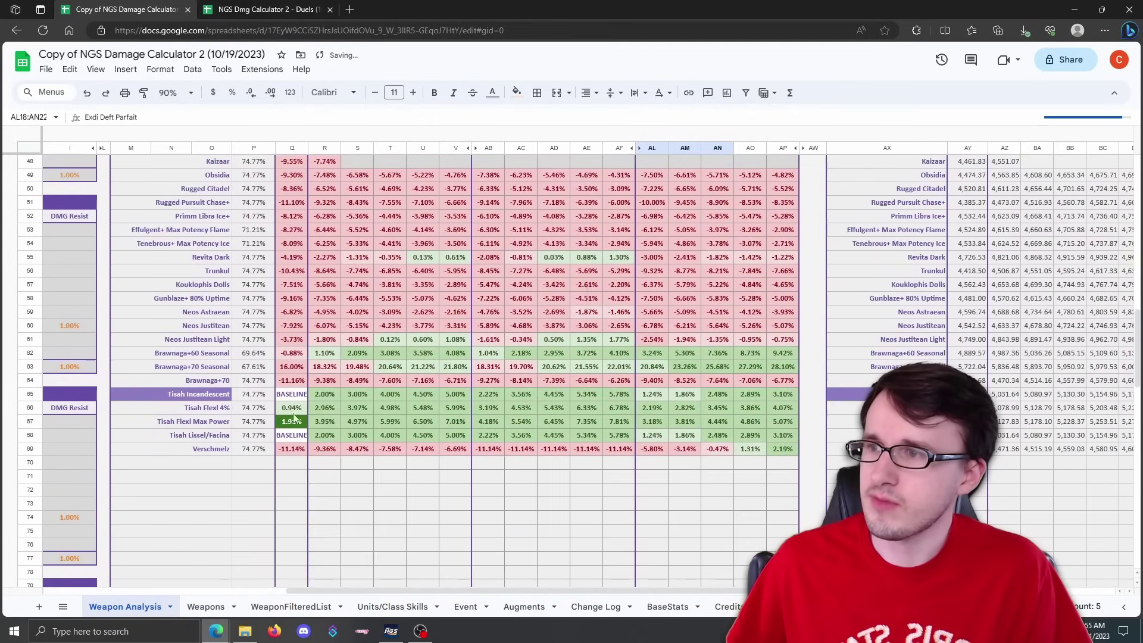
pyautogui.click(292, 368)
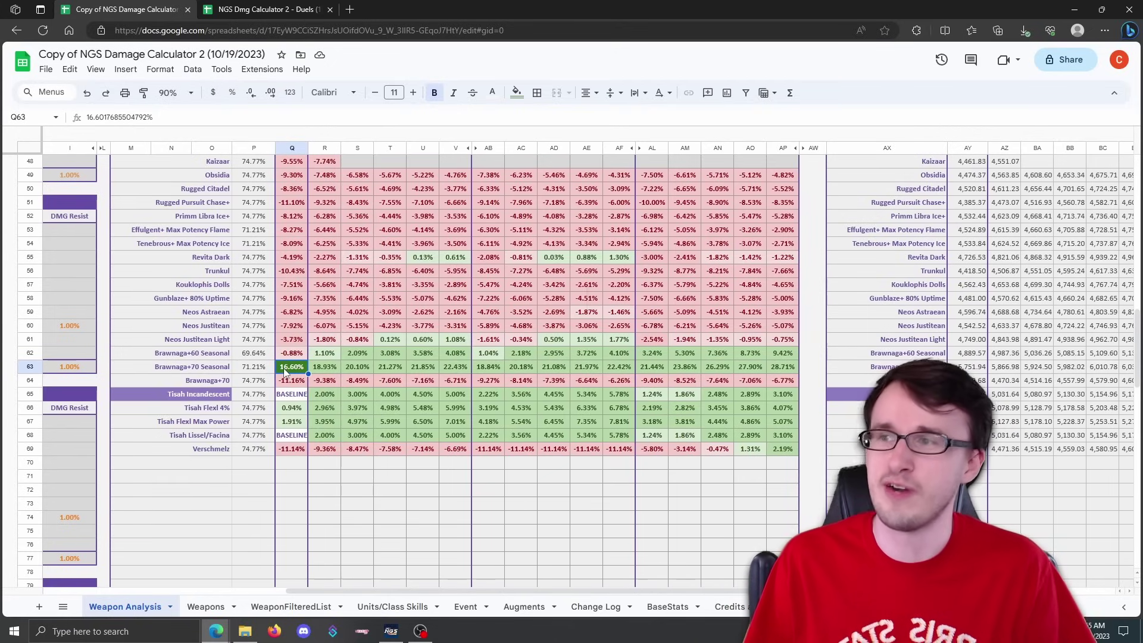
# Compare the Brawnaga+70 potential without fixa against the Tisah Incandescent baseline in the Weapons Potential 6(+70) table.
pyautogui.click(419, 503)
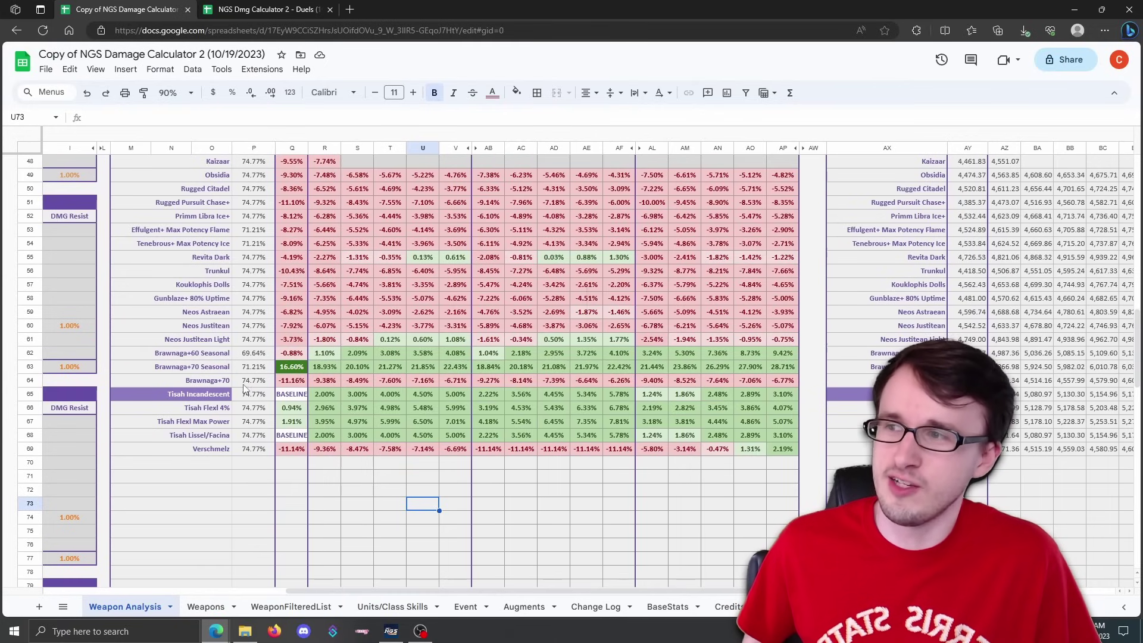
pyautogui.click(299, 385)
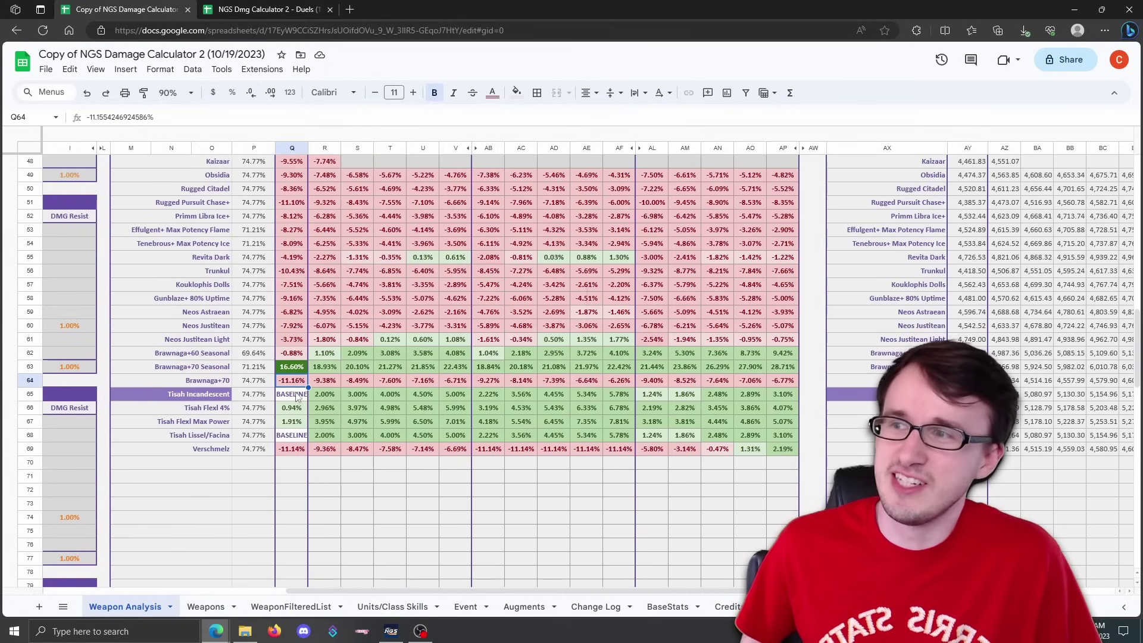
pyautogui.click(298, 397)
pyautogui.click(295, 384)
pyautogui.click(289, 397)
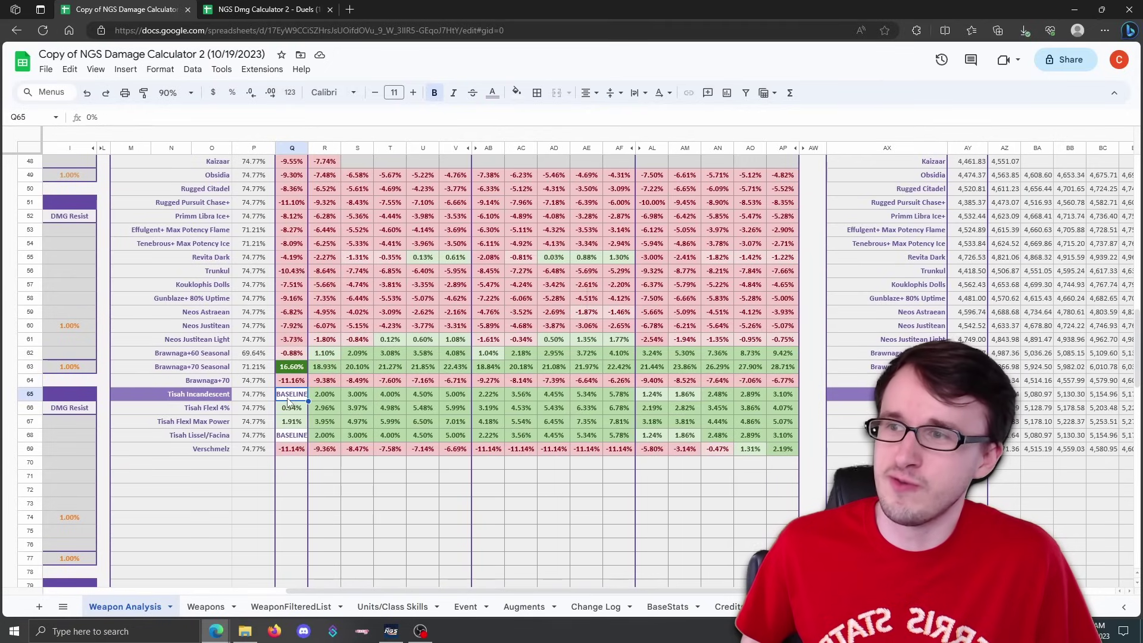
pyautogui.click(615, 381)
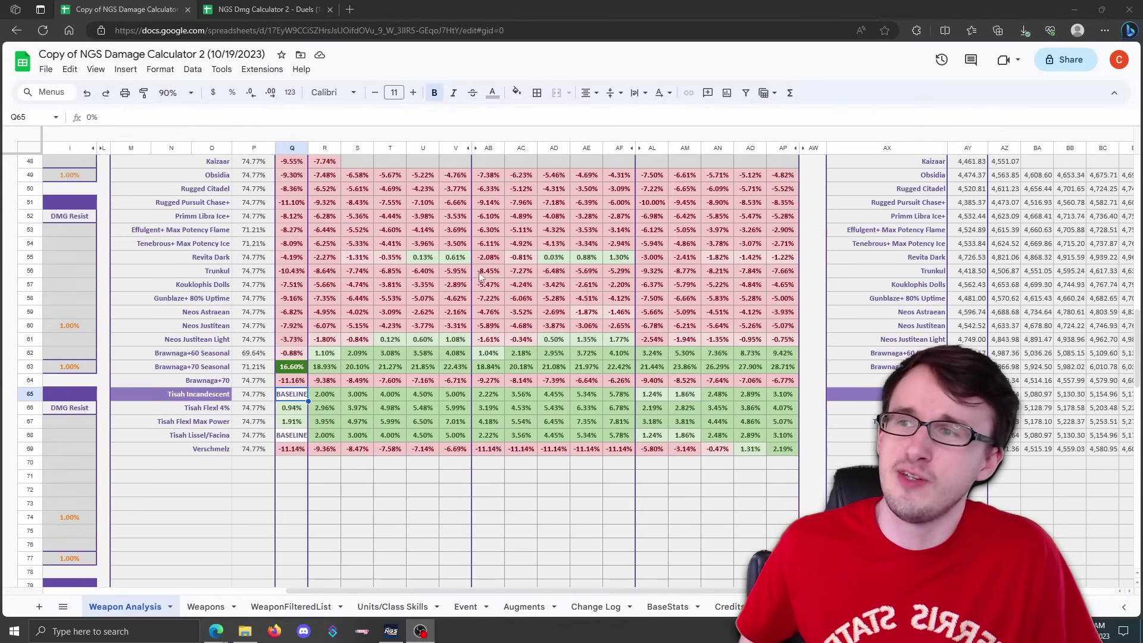
# Compare Revita Dark and Neos Justitean Light at Fixa Attack 5 and Fixa Fatale 5 in the potential table.
pyautogui.click(454, 259)
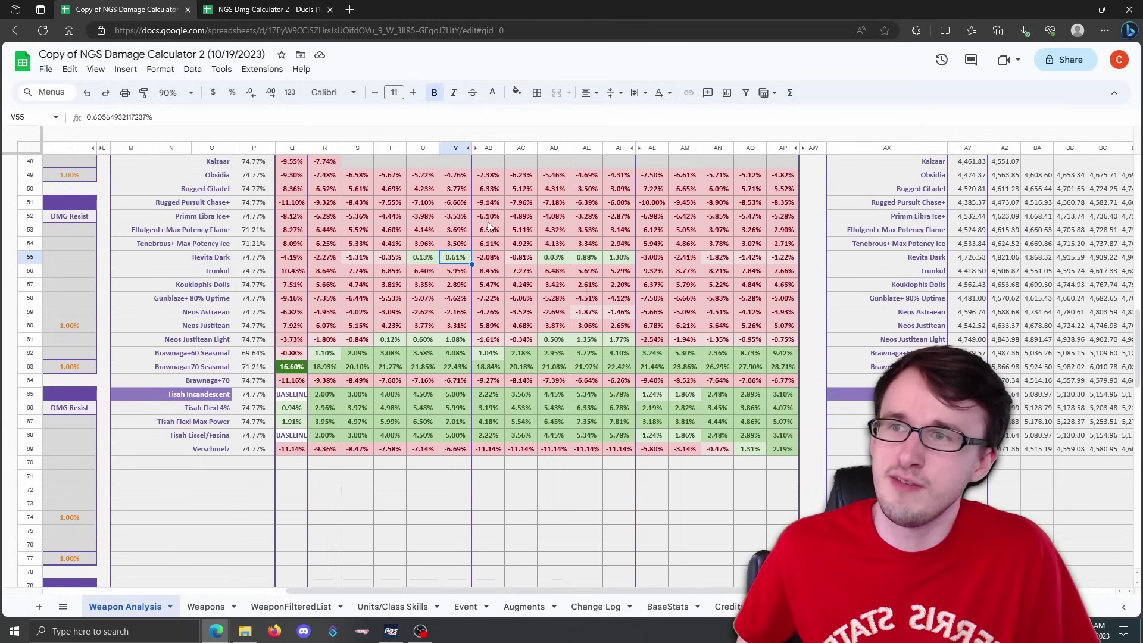
pyautogui.click(616, 259)
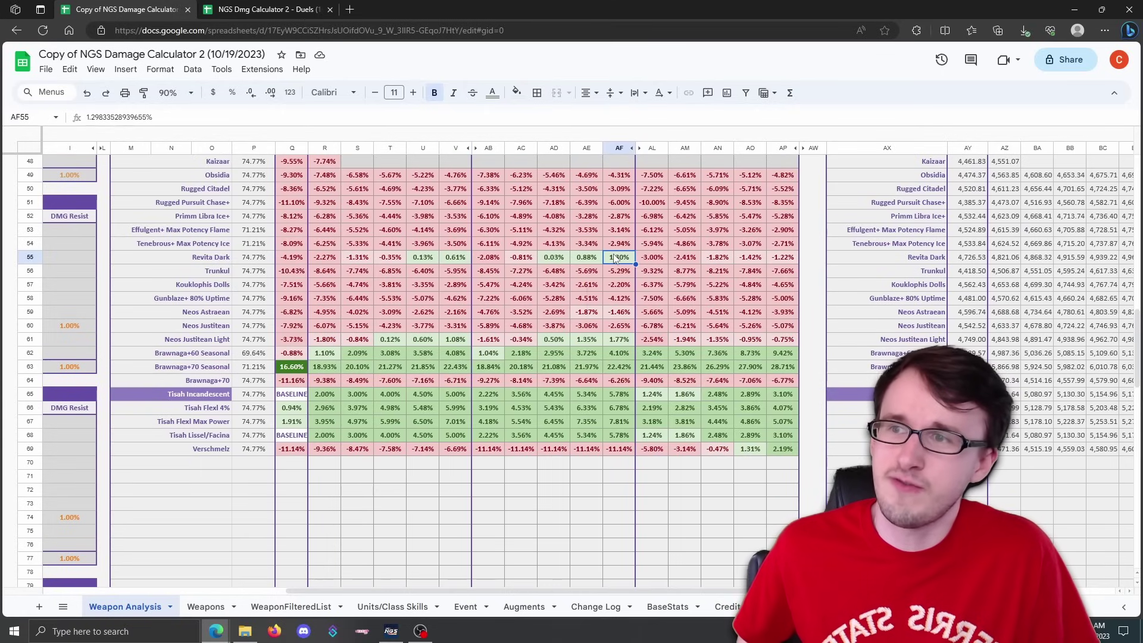
pyautogui.click(622, 342)
pyautogui.click(465, 342)
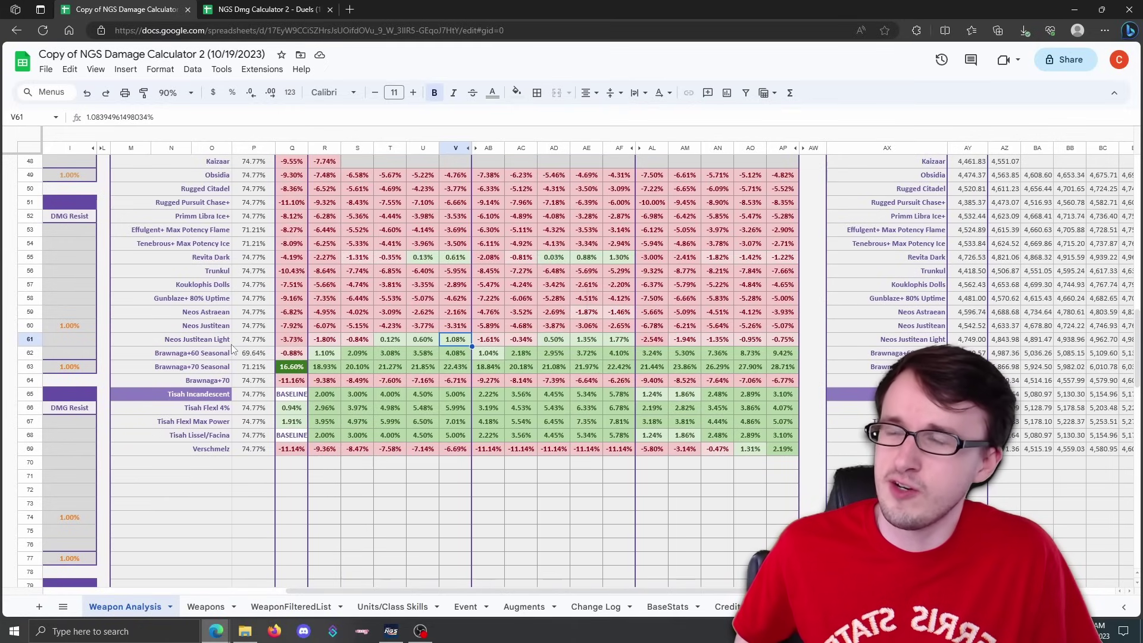
pyautogui.click(446, 258)
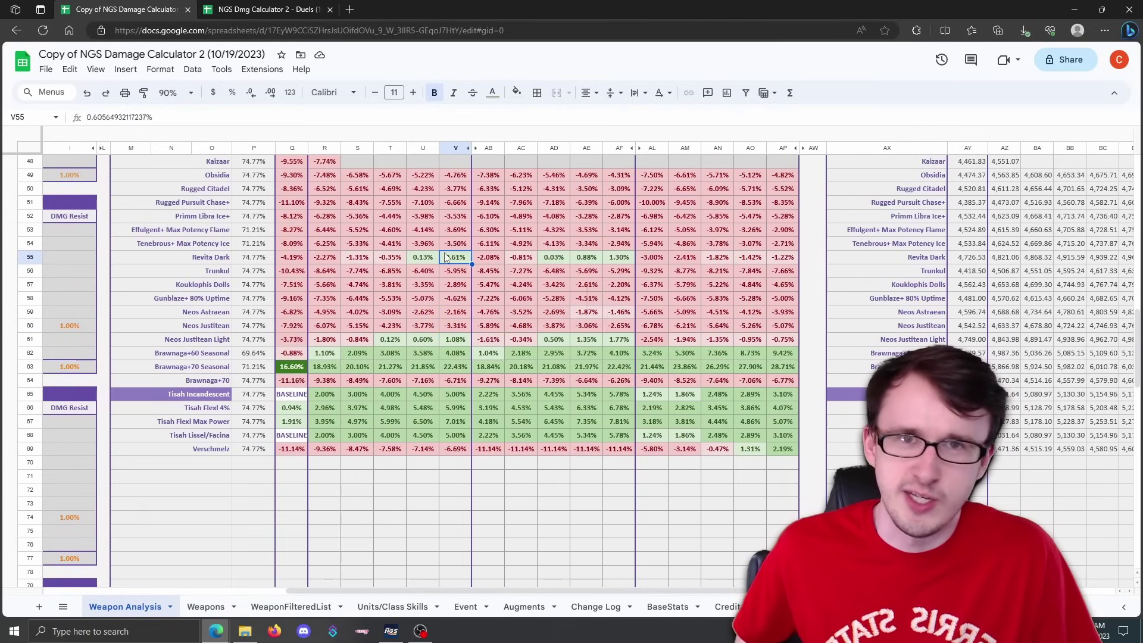
# Check the Tisah Incandescent baseline row against the Neos Justitean Light and Revita Dark weapon rows.
pyautogui.scroll(-1, 495, 273)
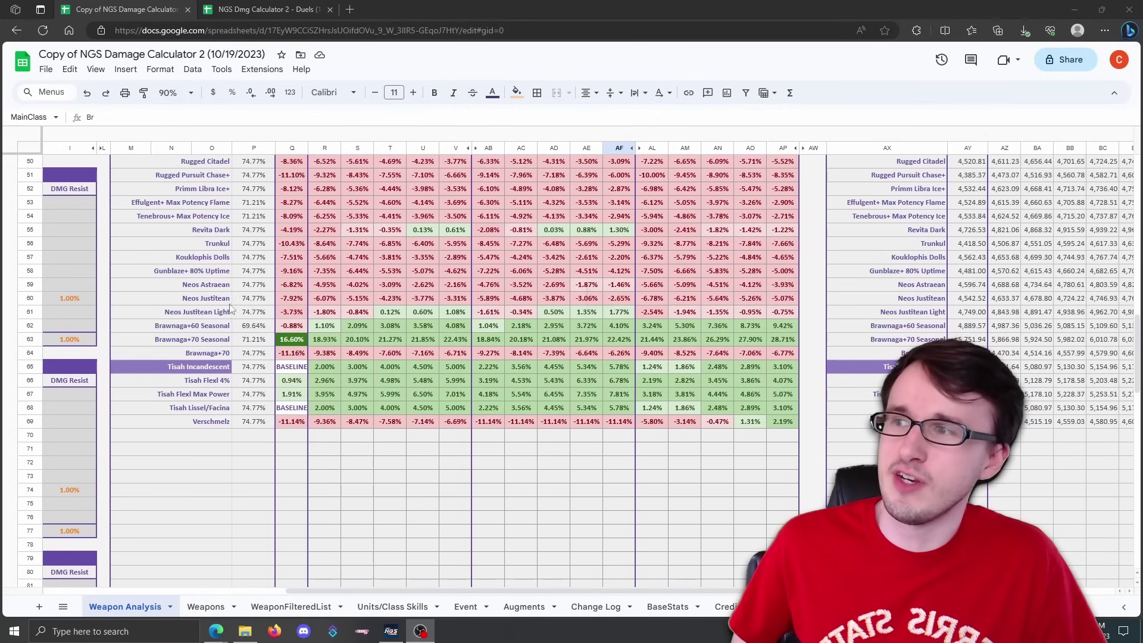
pyautogui.click(287, 367)
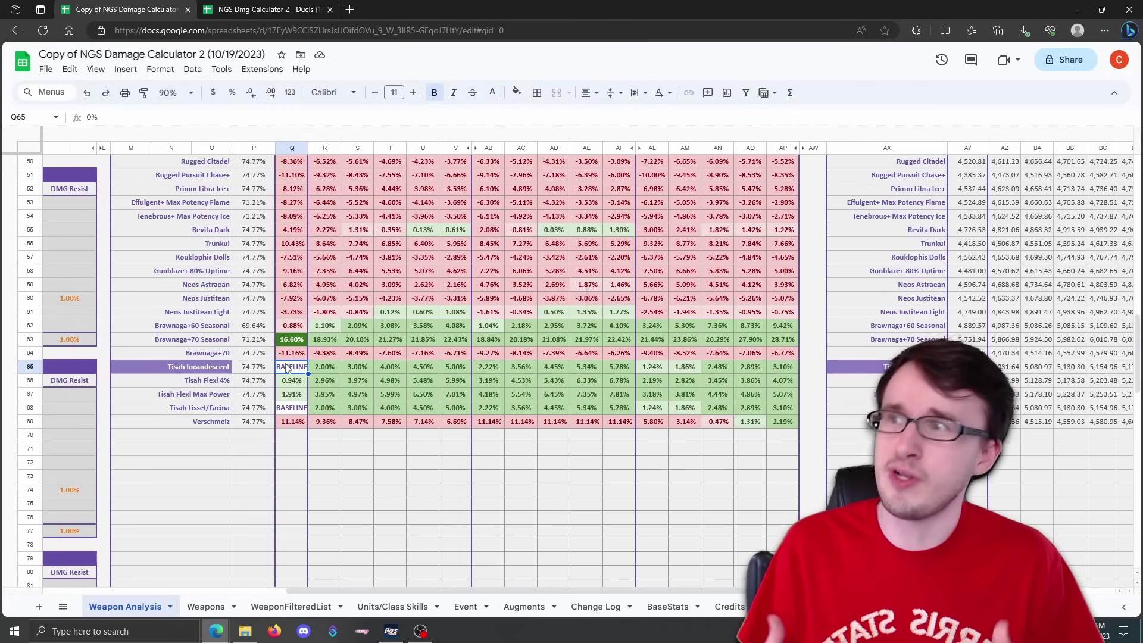
pyautogui.click(212, 315)
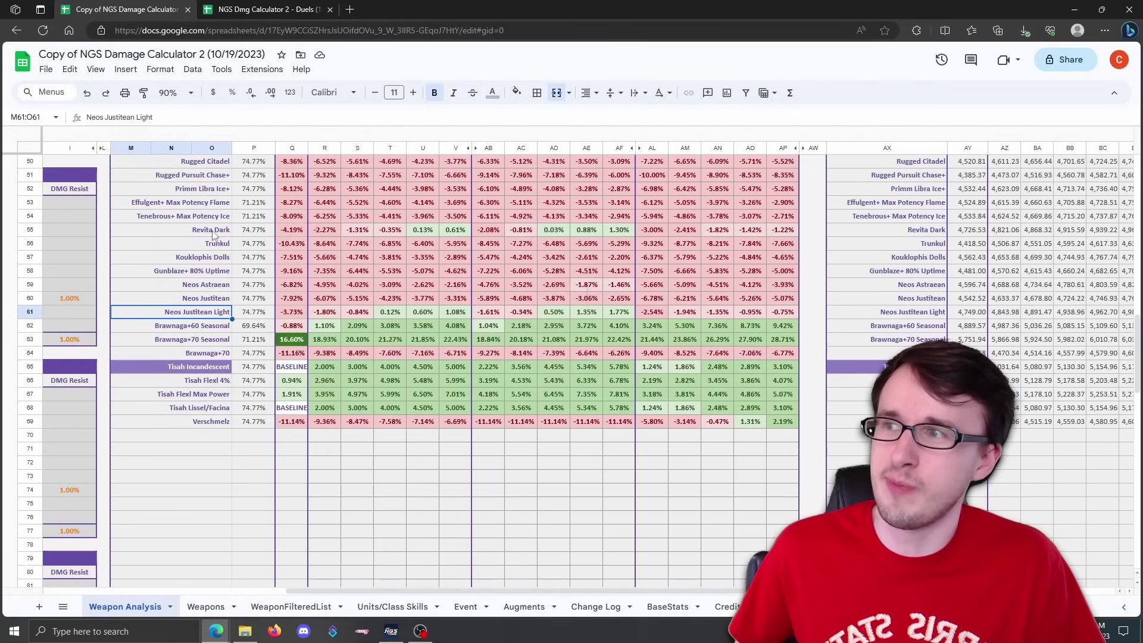
pyautogui.click(214, 232)
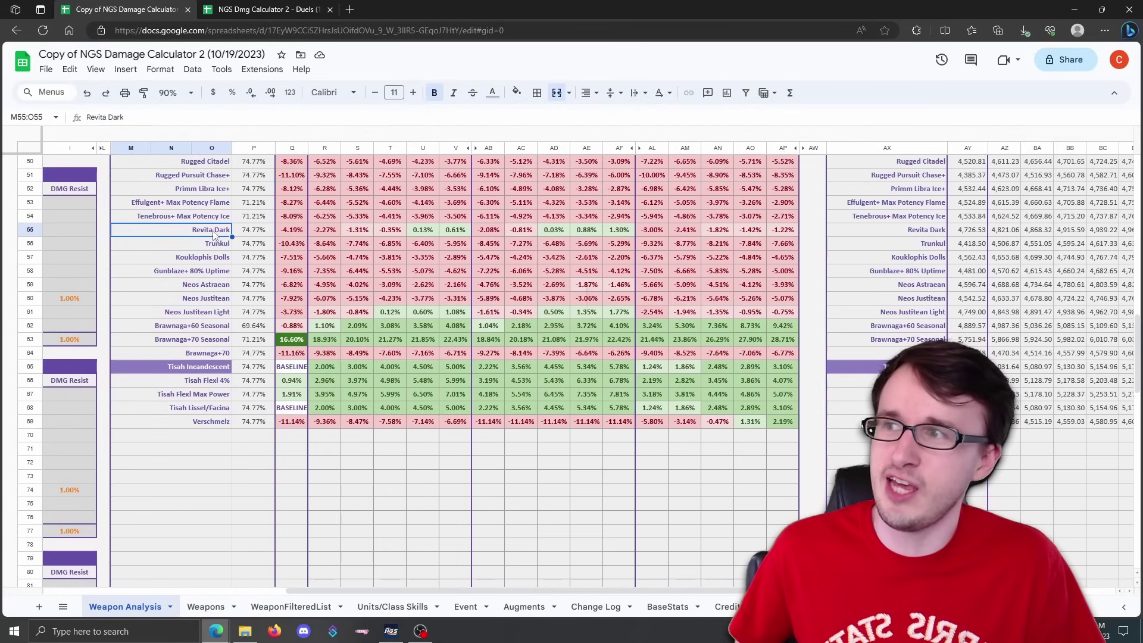
pyautogui.click(210, 370)
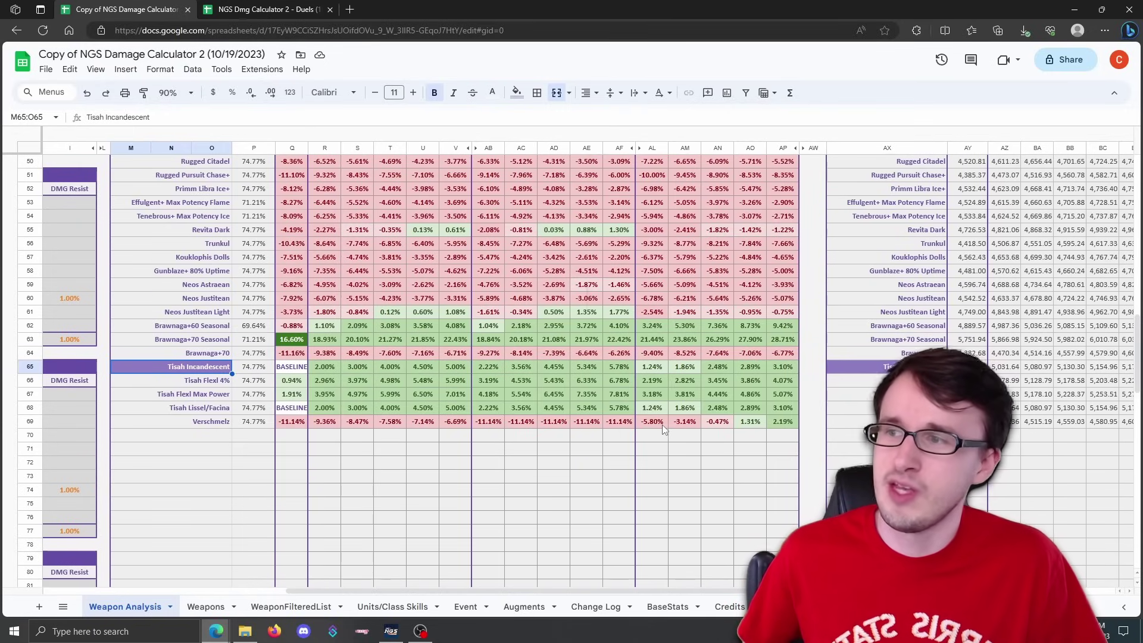
pyautogui.scroll(-1, 662, 424)
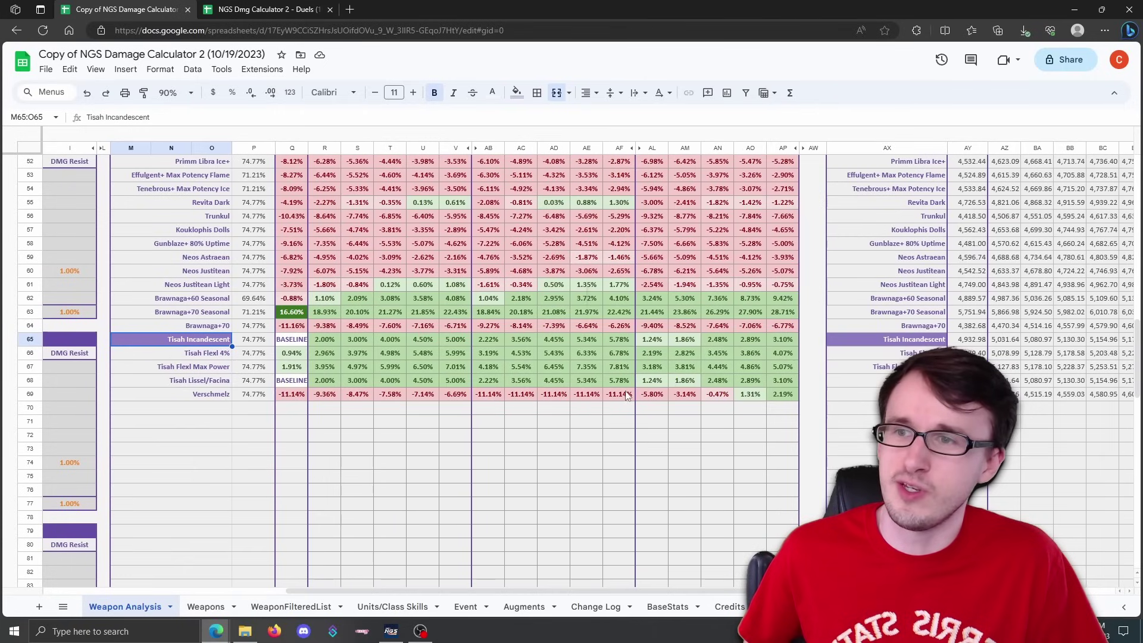
# Examine the Verschmelz row's potential across Fixa Termina levels 1 to 4.
pyautogui.click(652, 395)
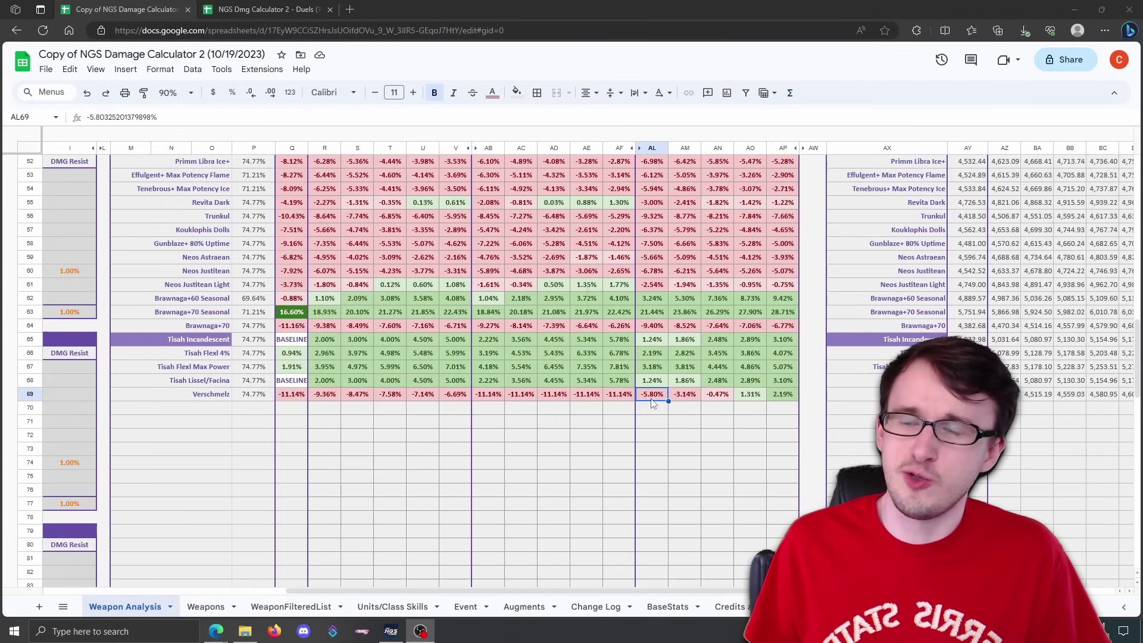
pyautogui.click(683, 394)
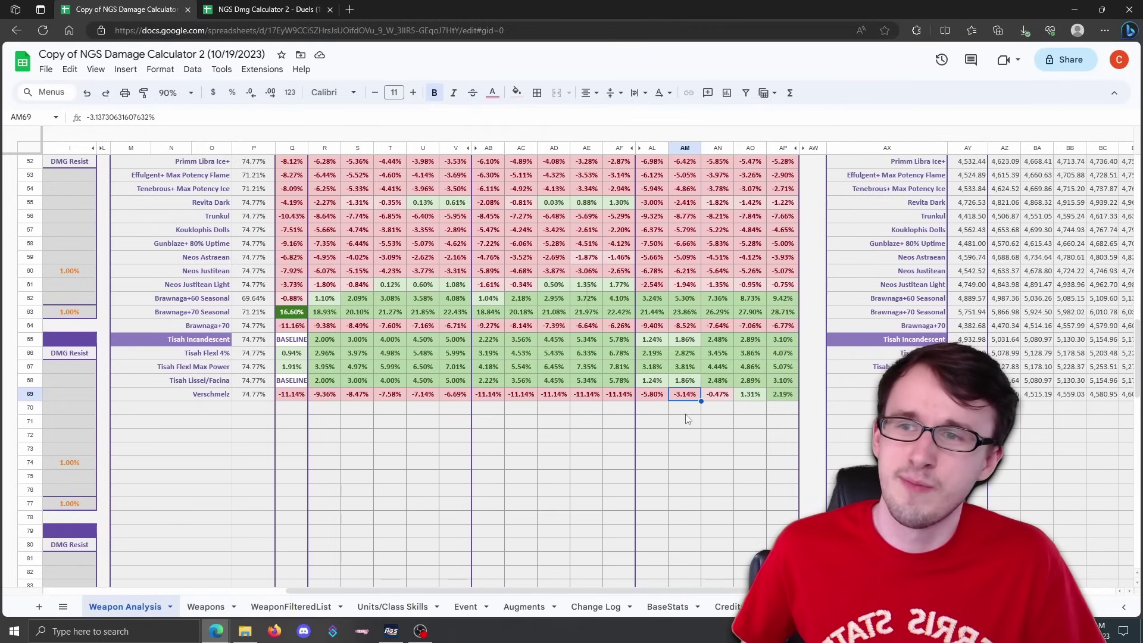
pyautogui.click(716, 396)
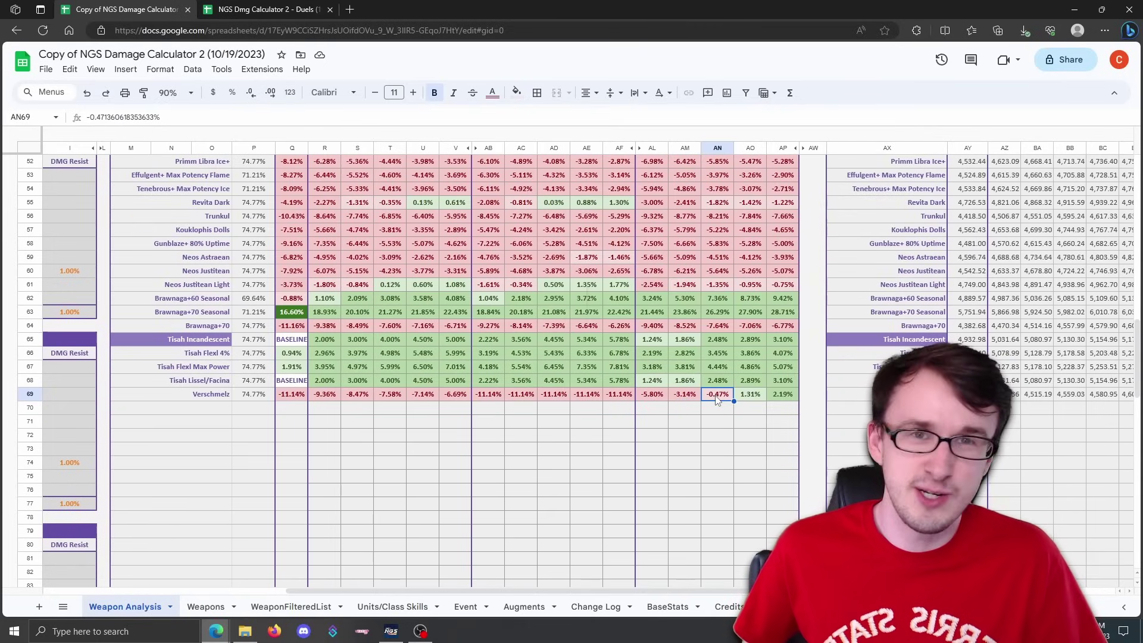
pyautogui.click(689, 396)
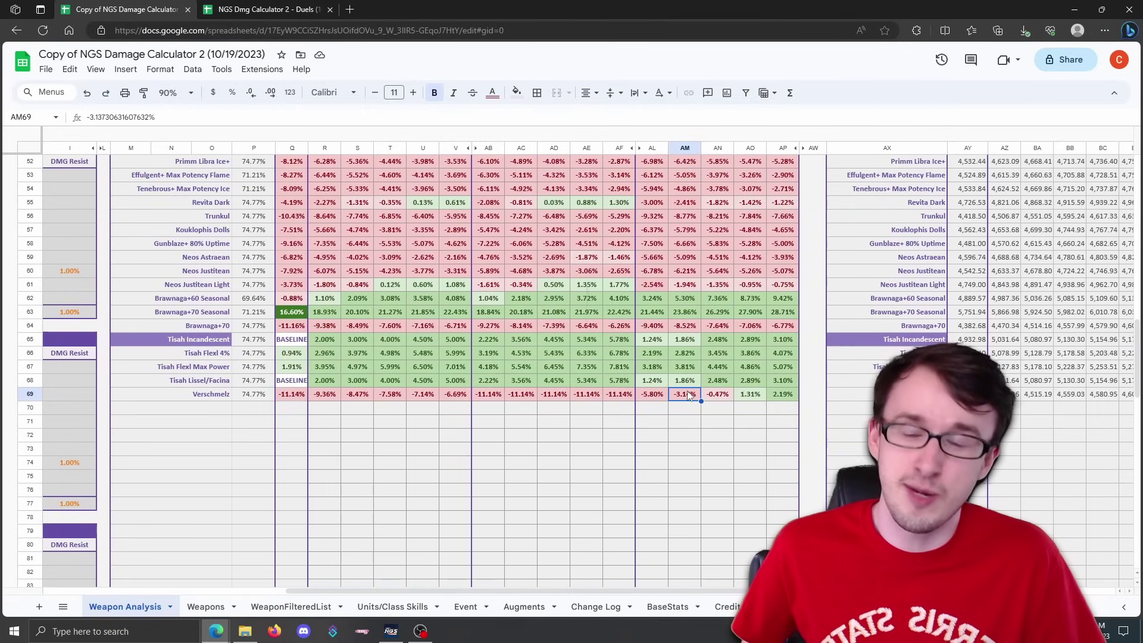
pyautogui.click(718, 396)
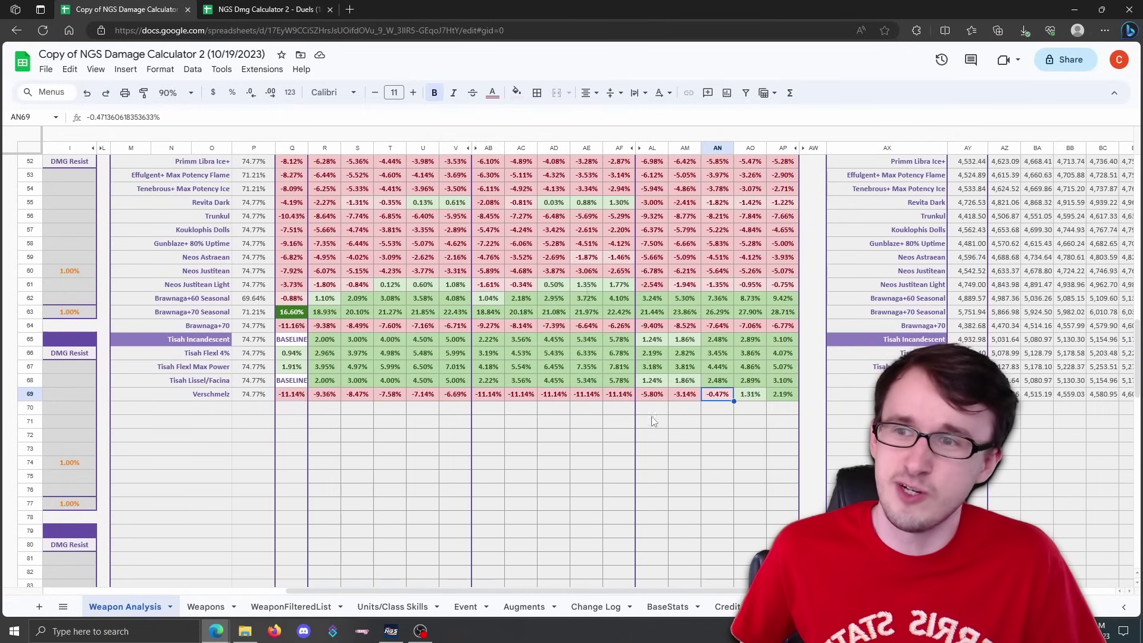
pyautogui.click(652, 396)
pyautogui.click(686, 395)
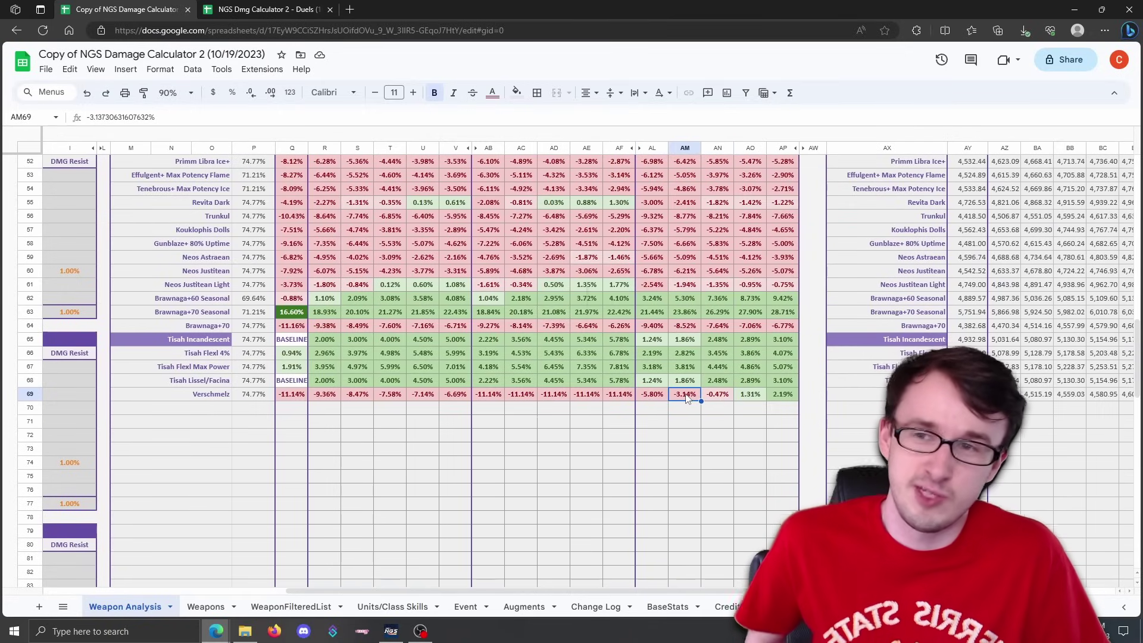
pyautogui.click(722, 403)
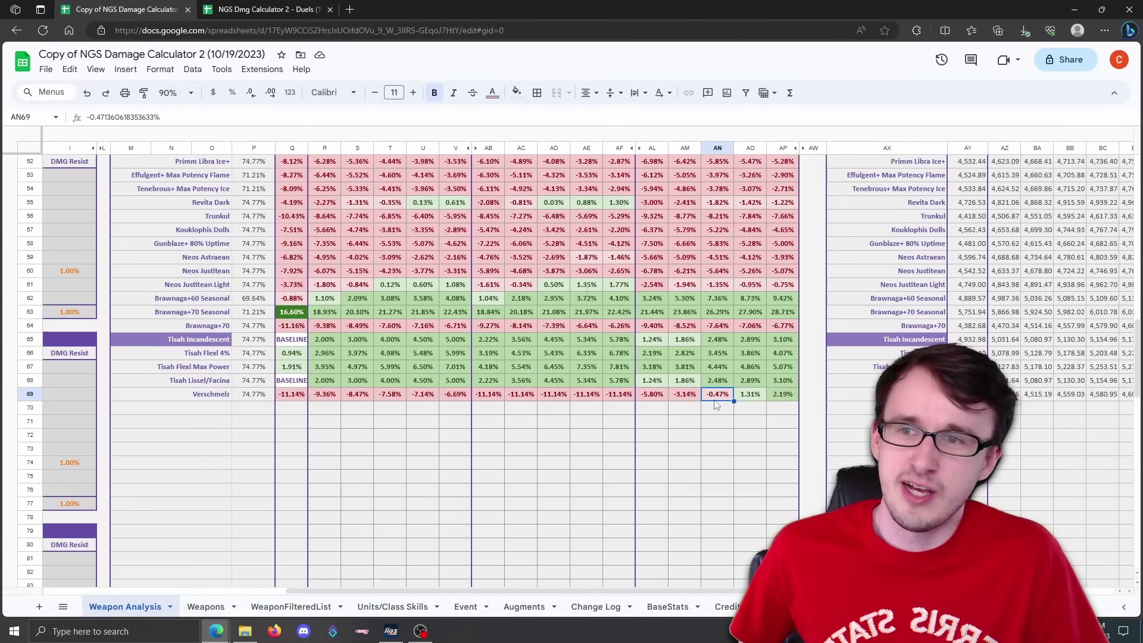
pyautogui.click(744, 398)
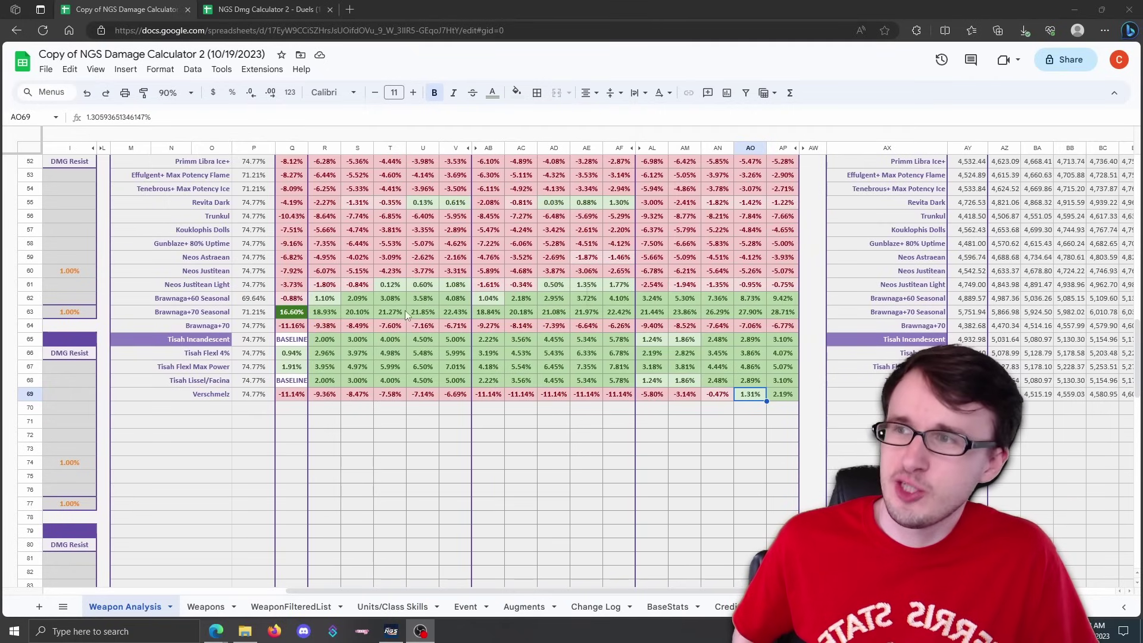
# Compare Neos Astraean without fixa, at Fixa Attack 1 to 4 and at Fixa Fatale 5 with Verschmelz at Fixa Termina 1.
pyautogui.click(291, 258)
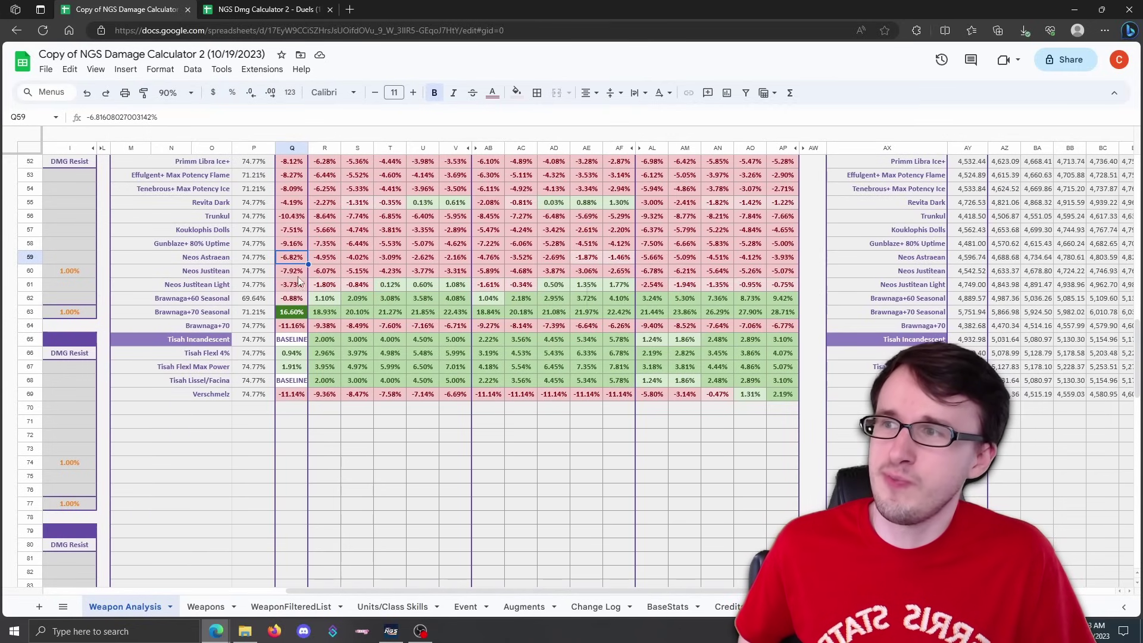
pyautogui.click(651, 397)
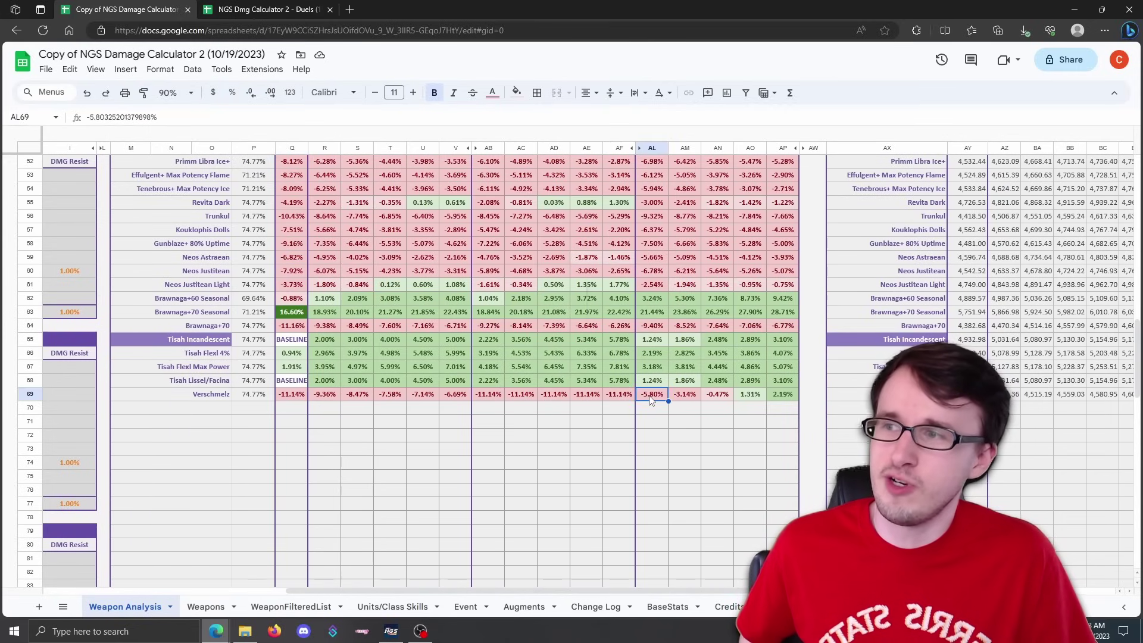
pyautogui.click(322, 260)
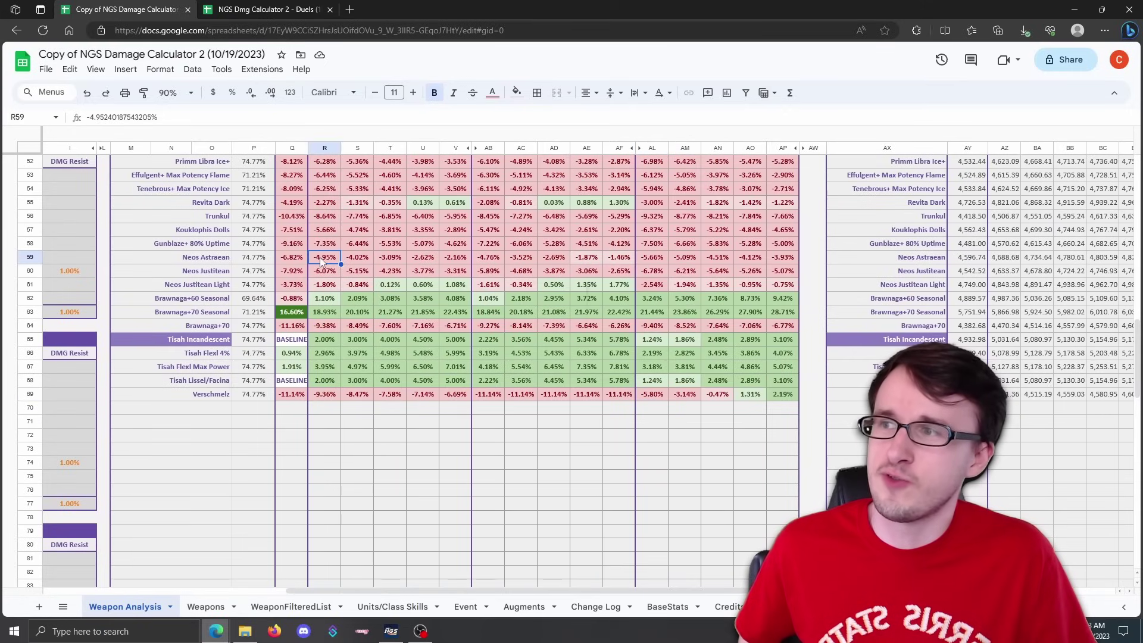
pyautogui.click(360, 257)
pyautogui.click(390, 261)
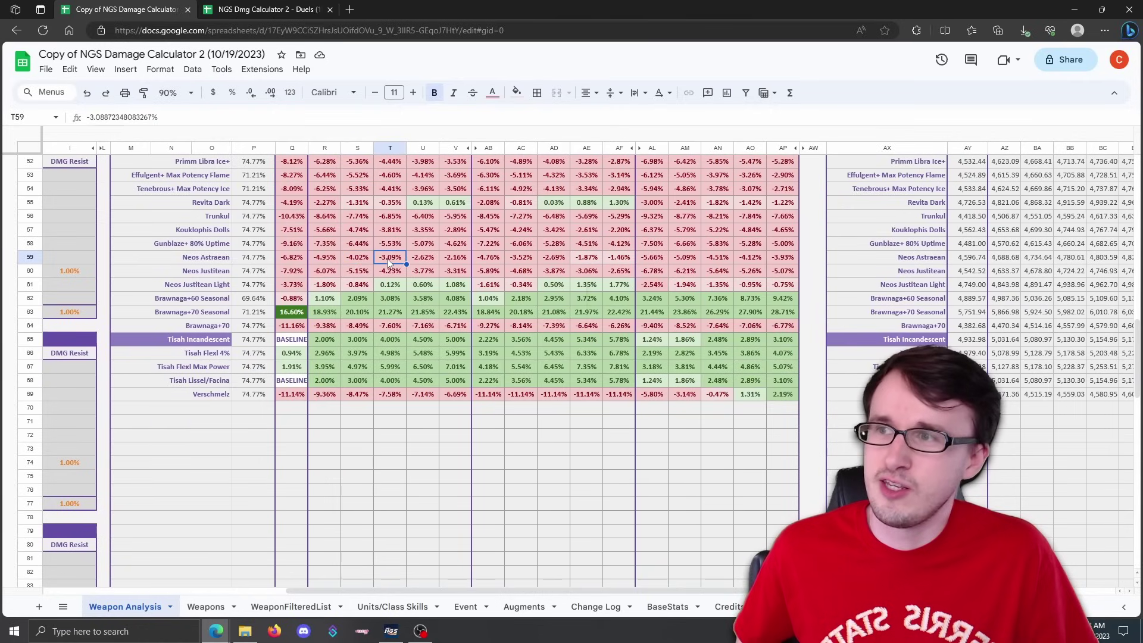
pyautogui.click(417, 260)
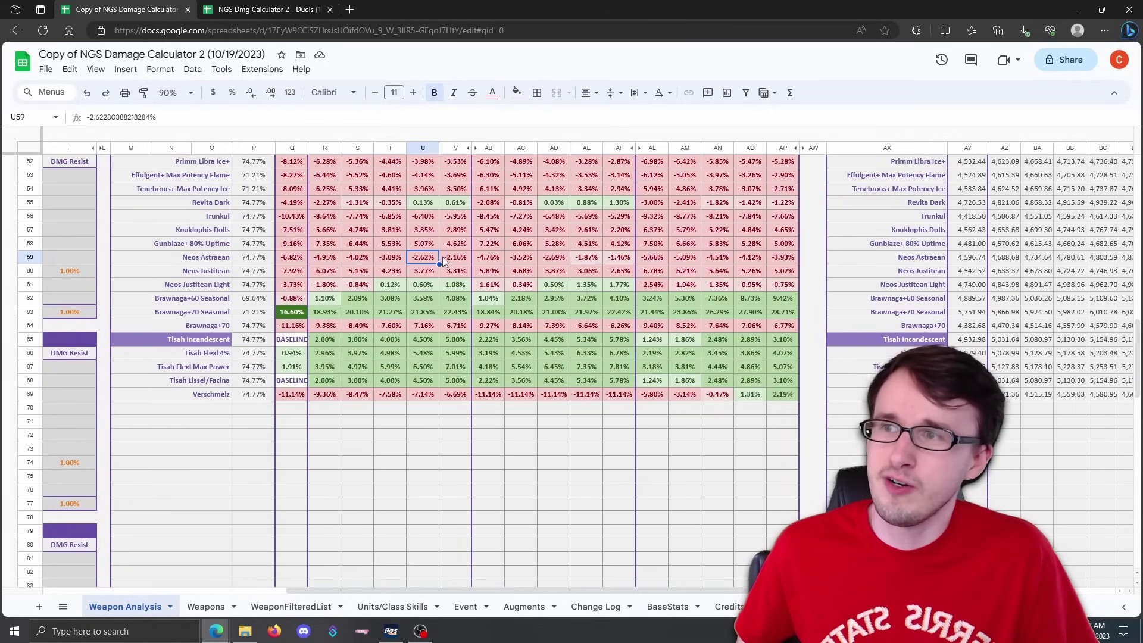
pyautogui.click(622, 258)
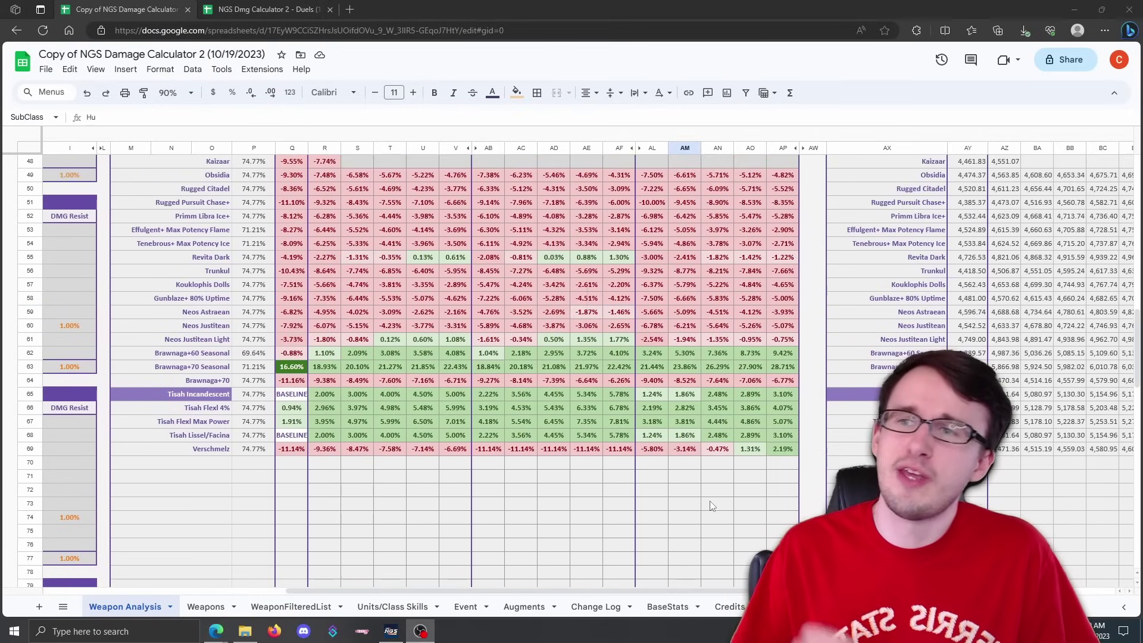
# Replace Triplble II with Grand Dread Keeper in the 1~6*&Verschmelz Potency Build under Weapon Specific Settings.
pyautogui.scroll(6, 731, 461)
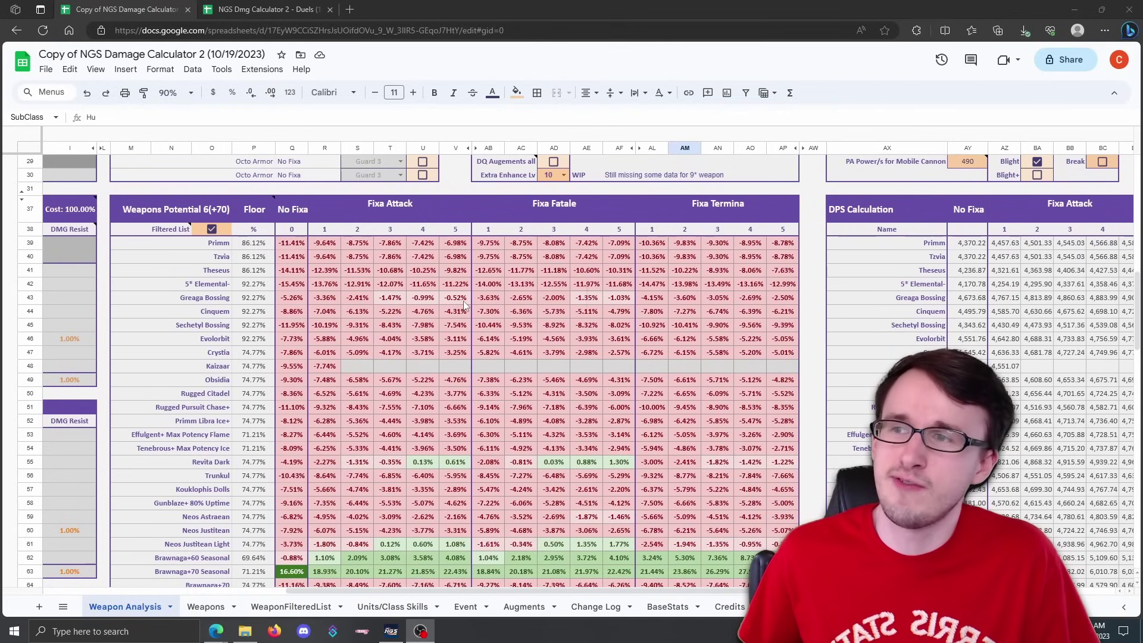
pyautogui.scroll(-5, 465, 304)
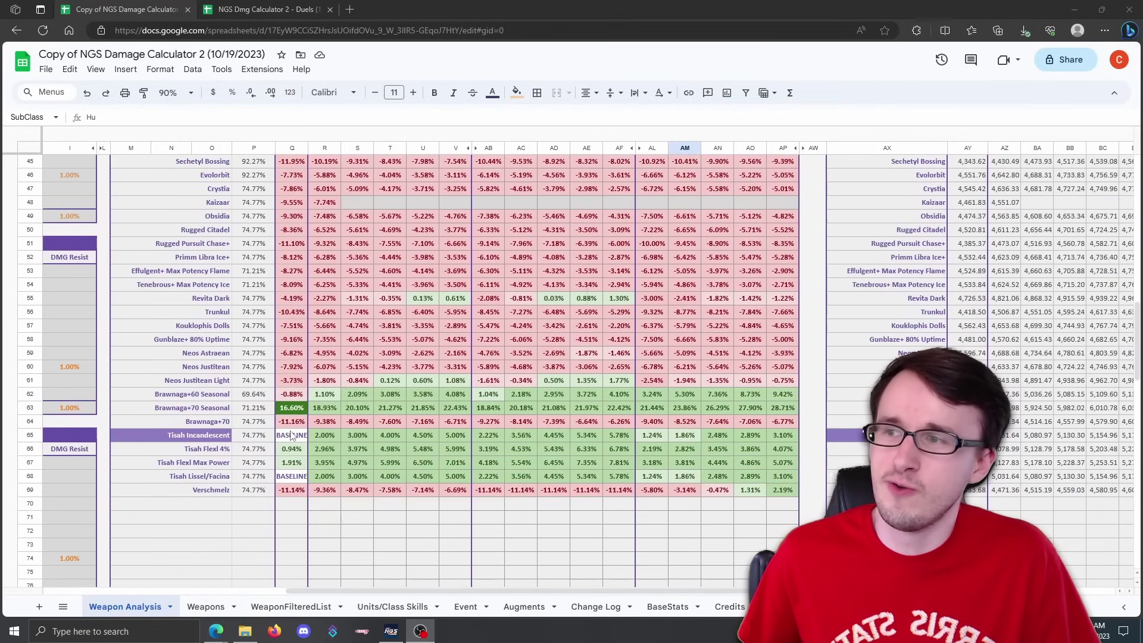
pyautogui.scroll(7, 410, 369)
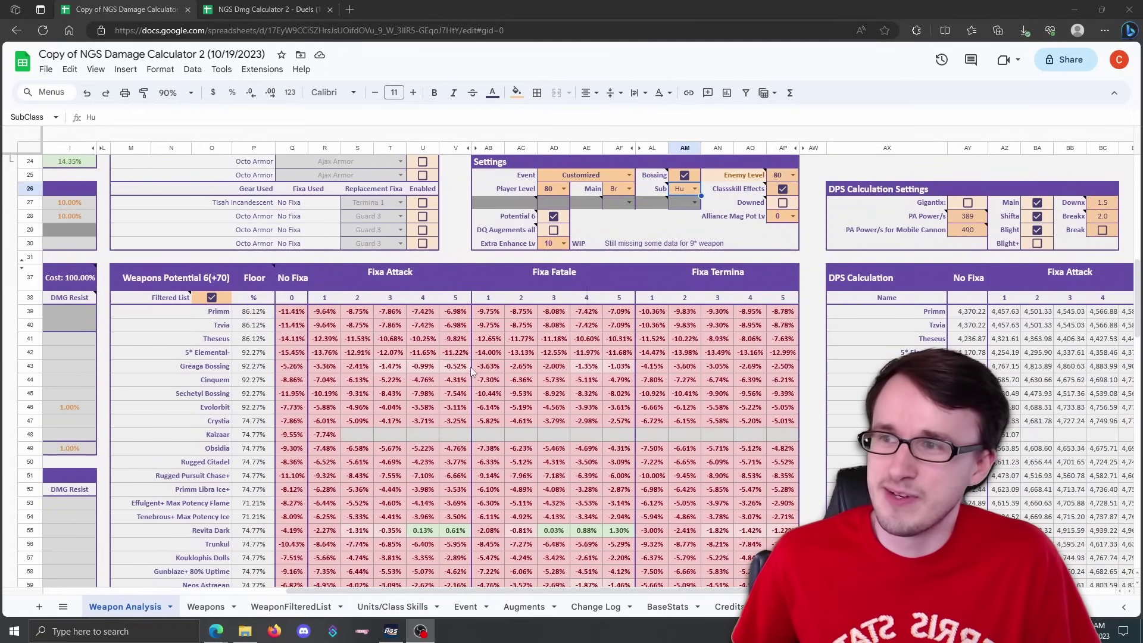
pyautogui.scroll(7, 654, 386)
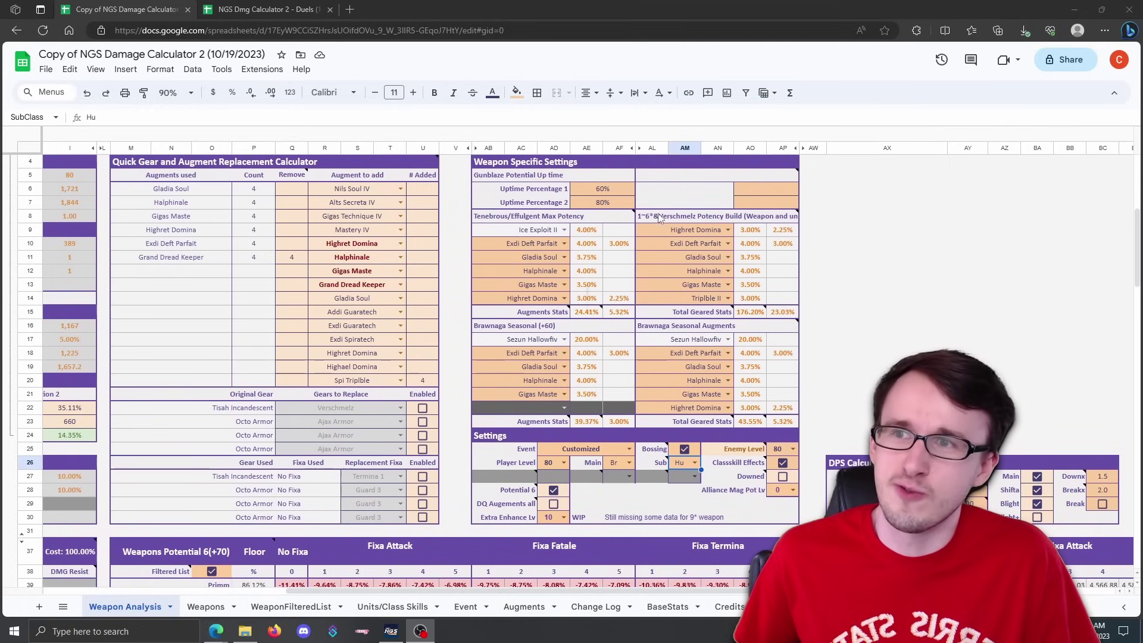
pyautogui.moveTo(687, 222)
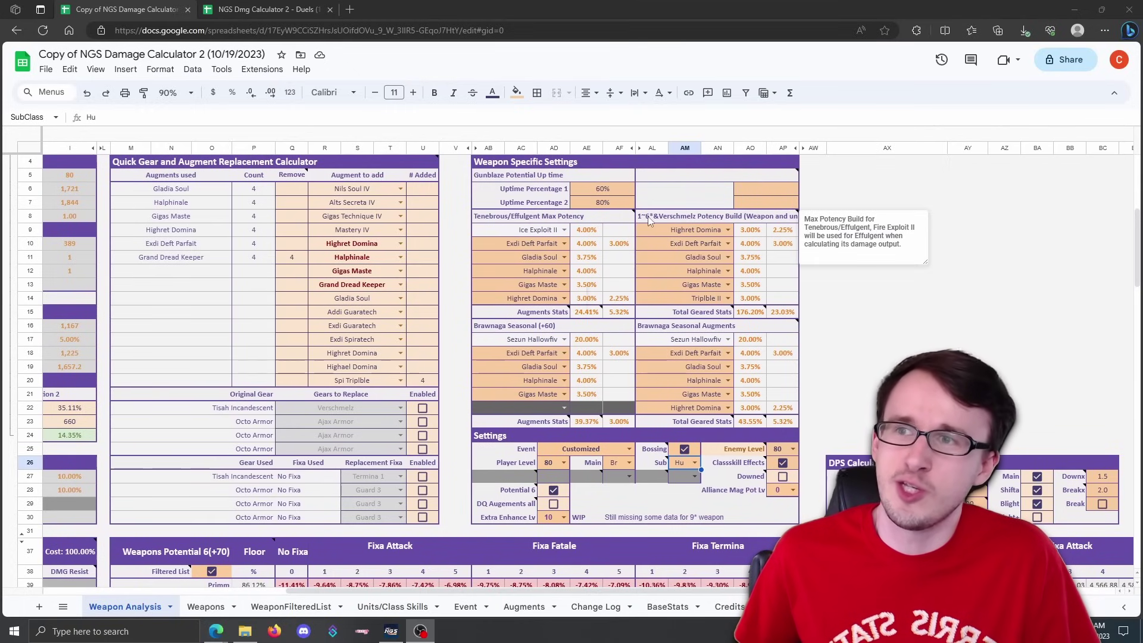
pyautogui.click(727, 298)
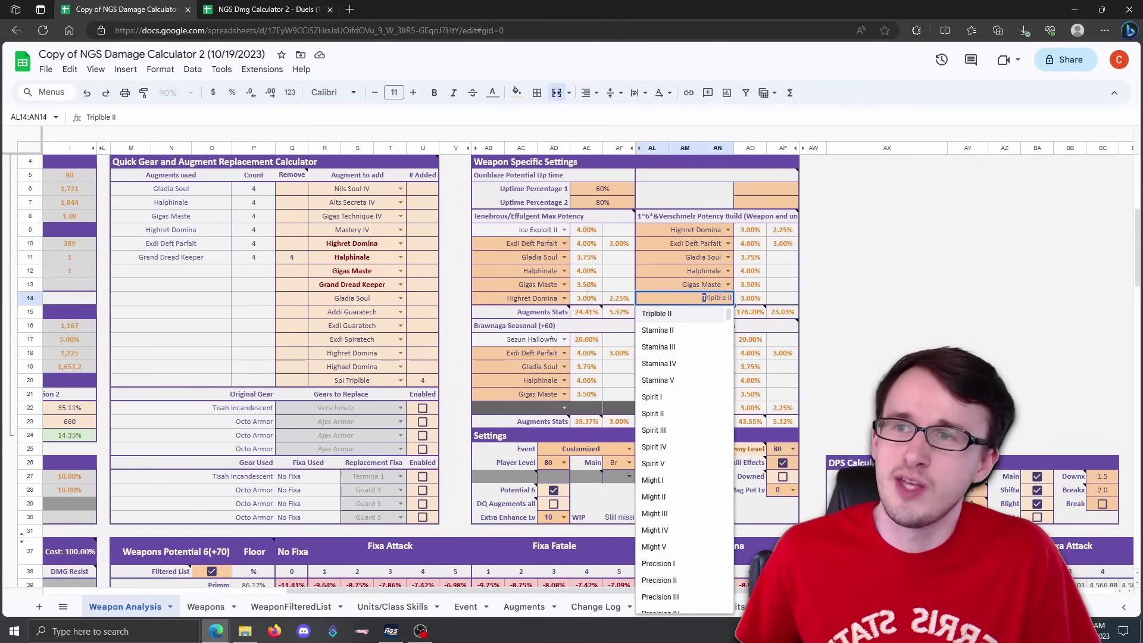
pyautogui.write('Gran')
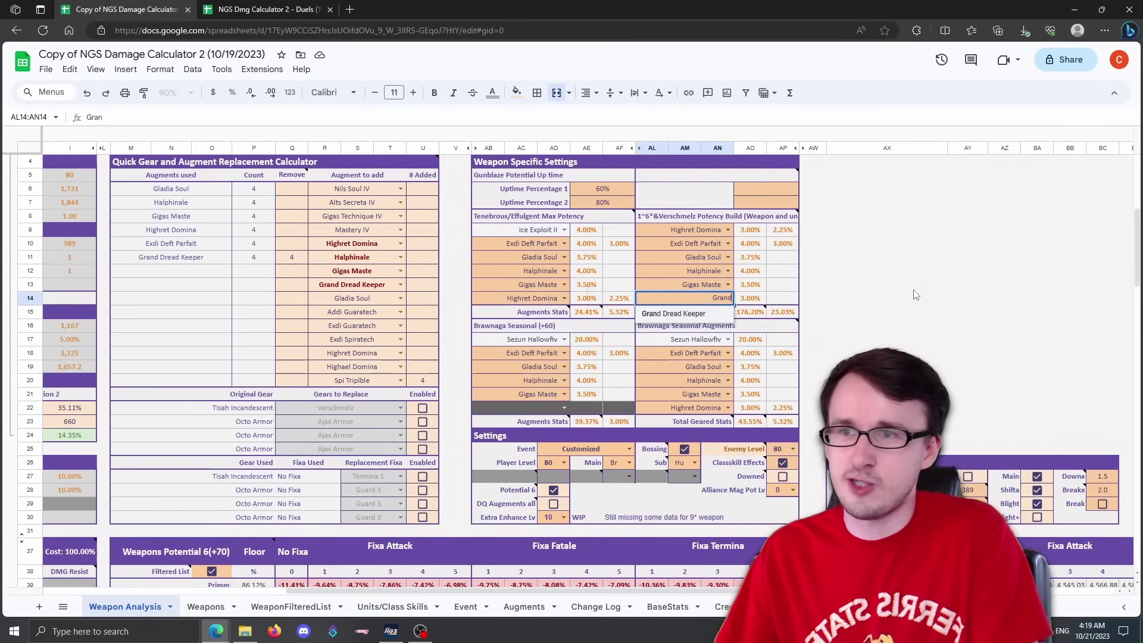
pyautogui.write('d')
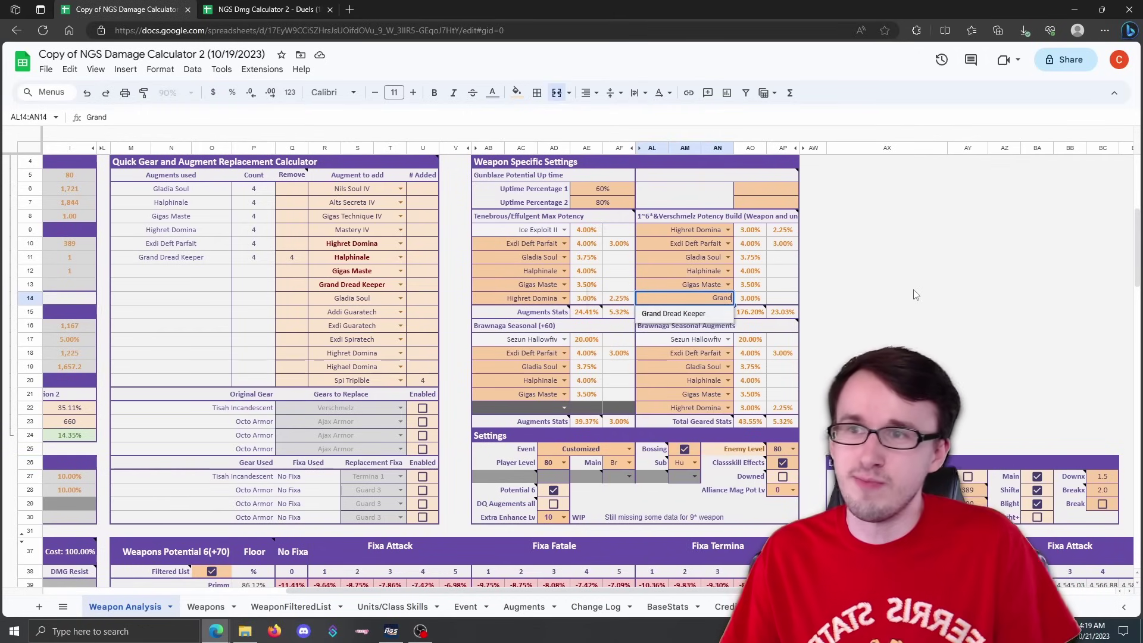
pyautogui.click(687, 315)
# Review the older weapons' potential with Grand Dread Keeper in the potency build, and undo that augment change.
pyautogui.scroll(-9, 667, 385)
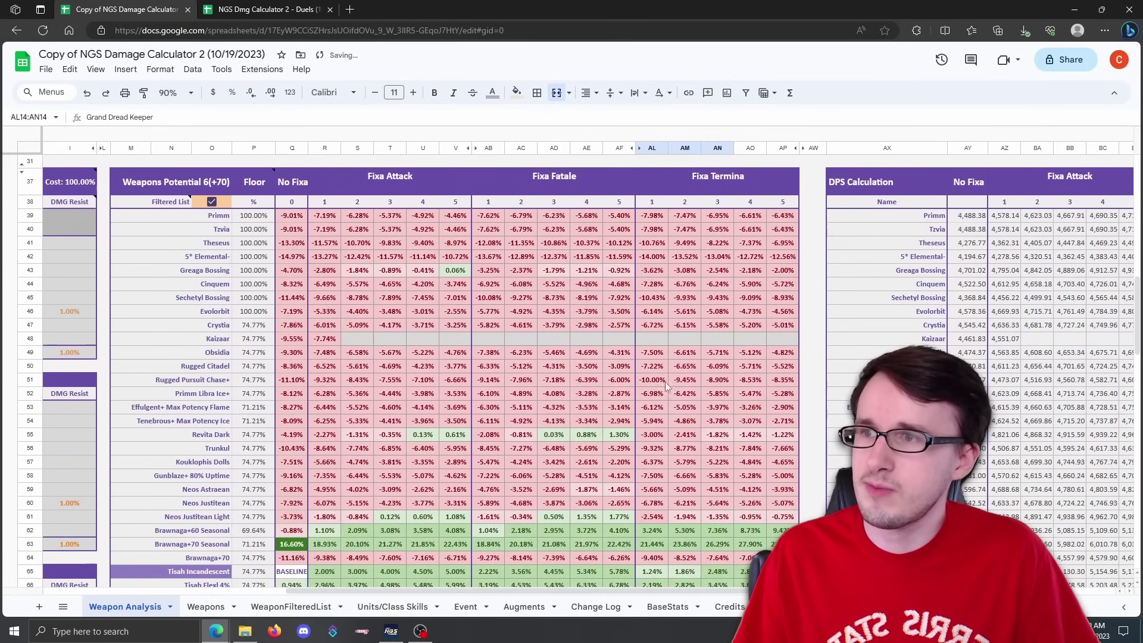
pyautogui.scroll(-1, 660, 381)
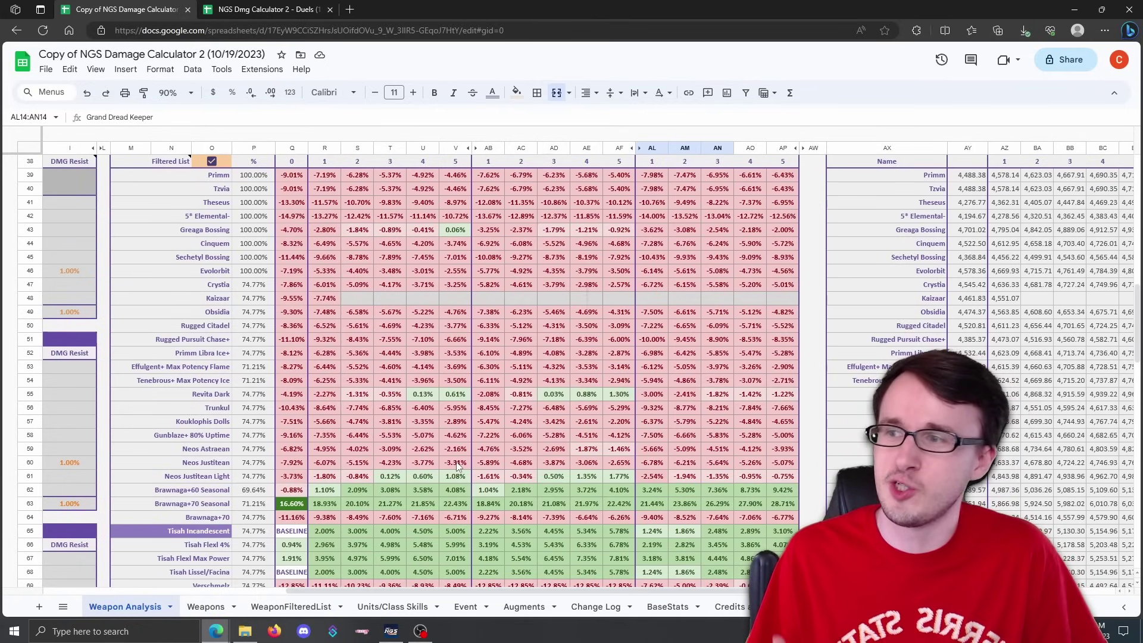
pyautogui.scroll(1, 416, 331)
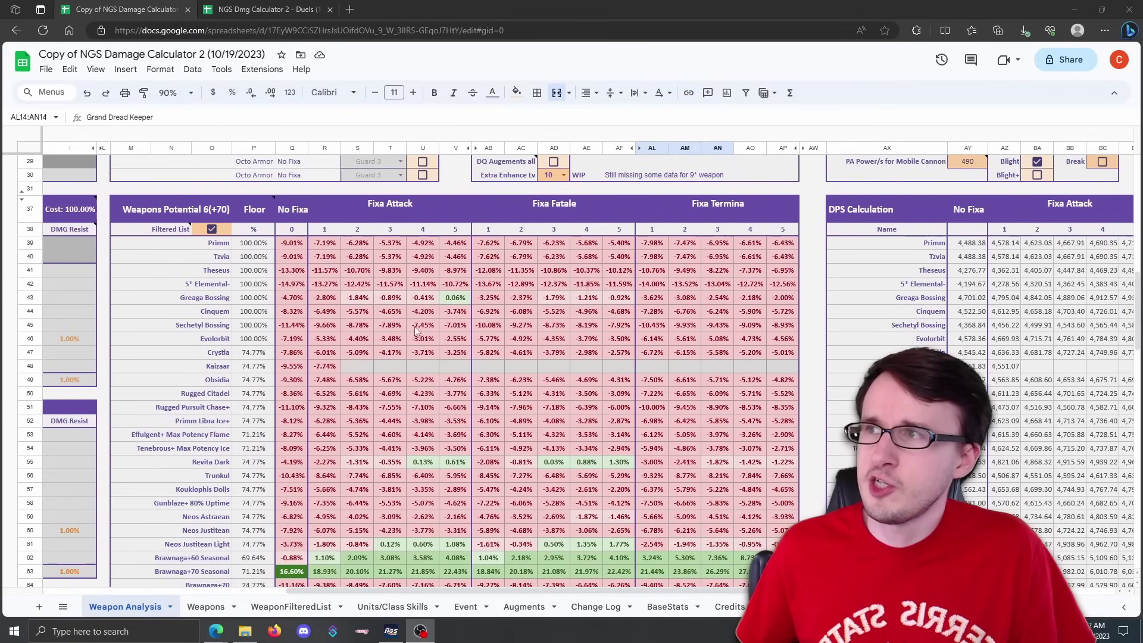
pyautogui.click(87, 92)
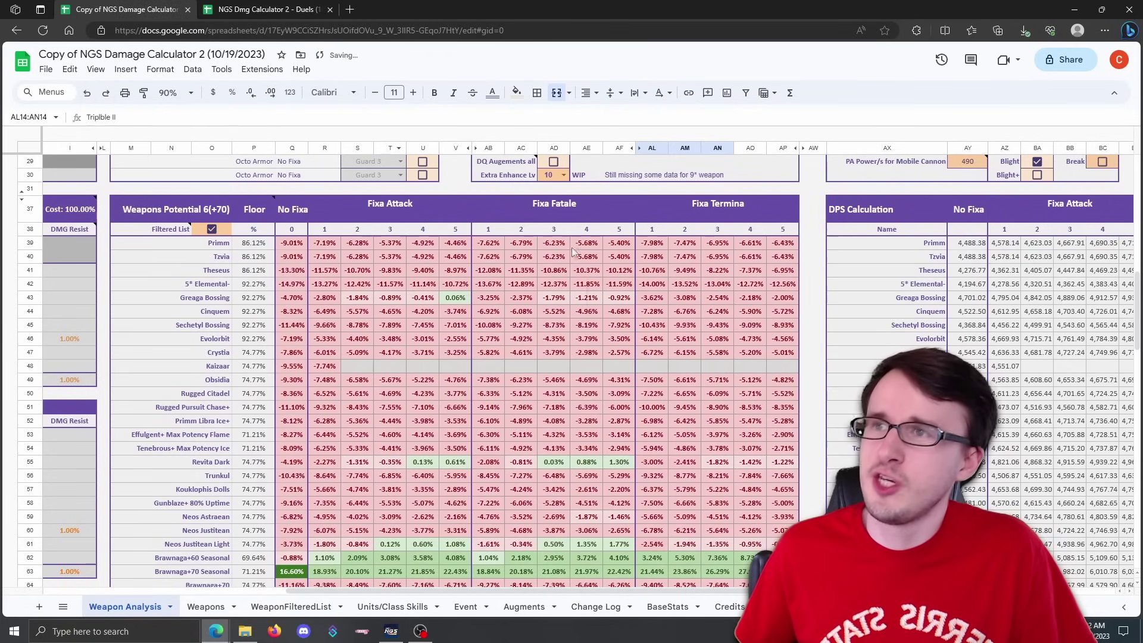
# Change the subclass to Sl in the Settings block.
pyautogui.scroll(4, 715, 327)
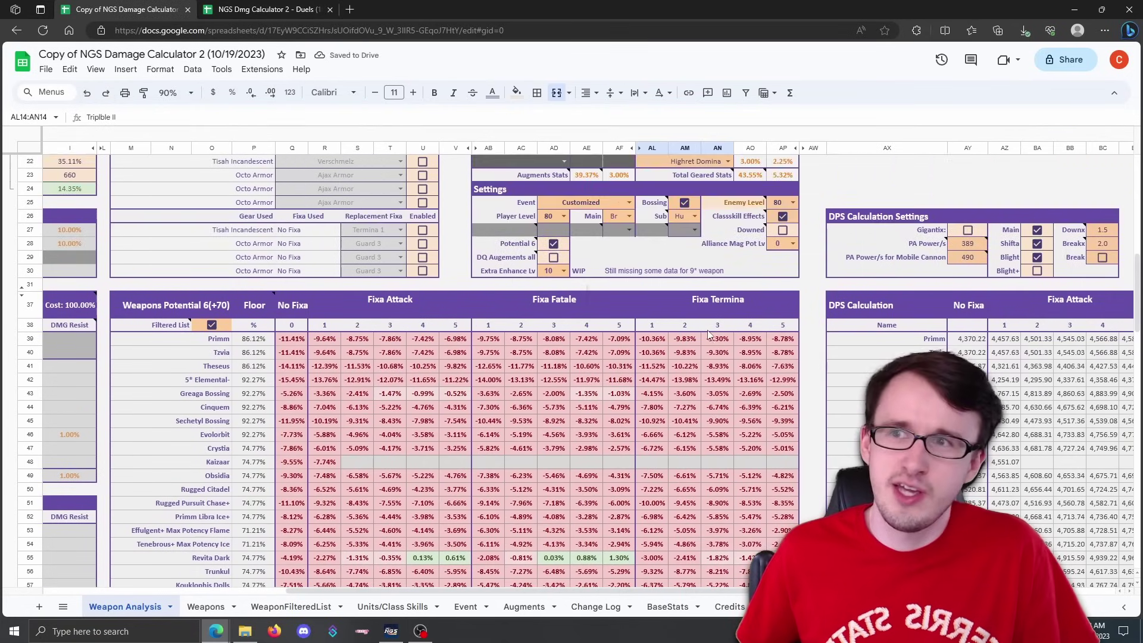
pyautogui.click(693, 285)
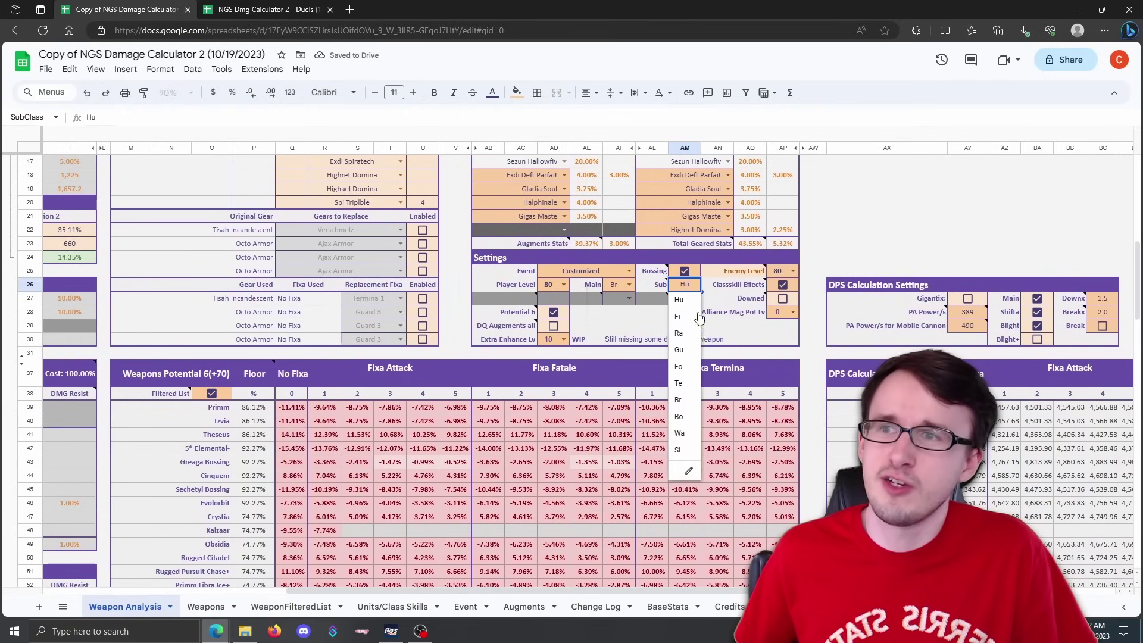
pyautogui.click(685, 450)
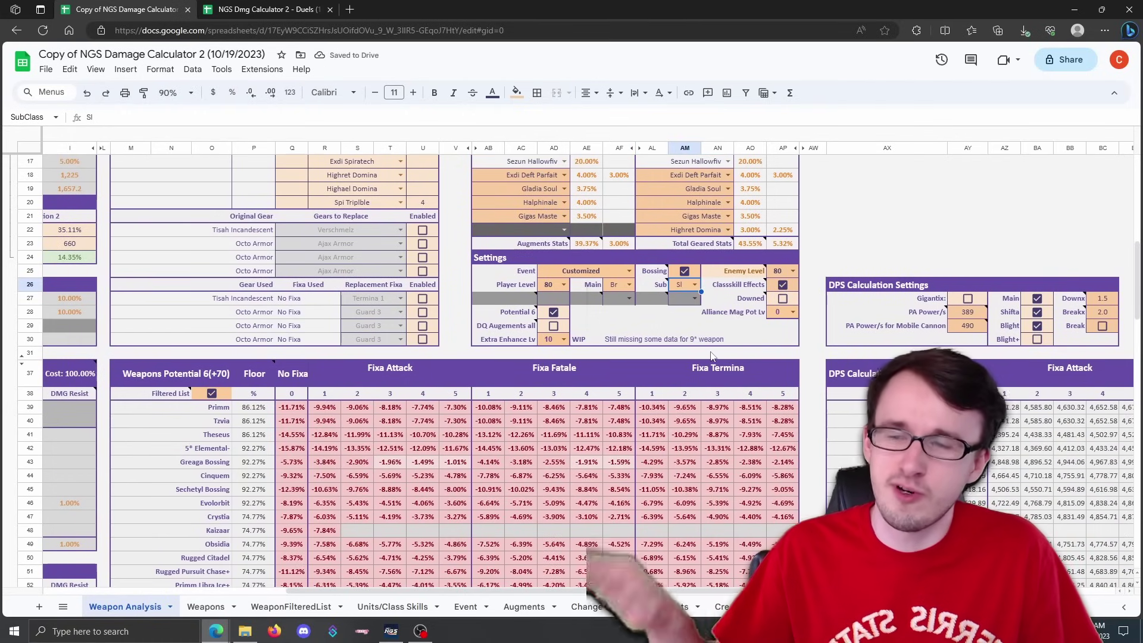
# Compare the Tisah Incandescent, Neos Justitean Light and Verschmelz rows across the Fixa Termina levels for the Sl subclass.
pyautogui.scroll(-8, 712, 356)
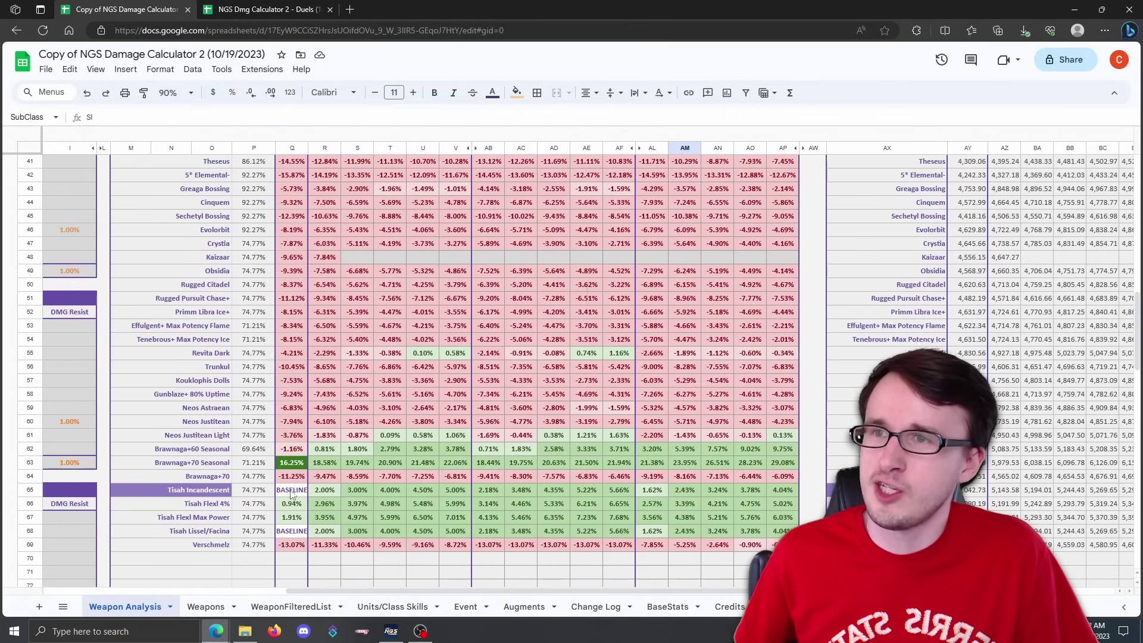
pyautogui.scroll(-3, 768, 238)
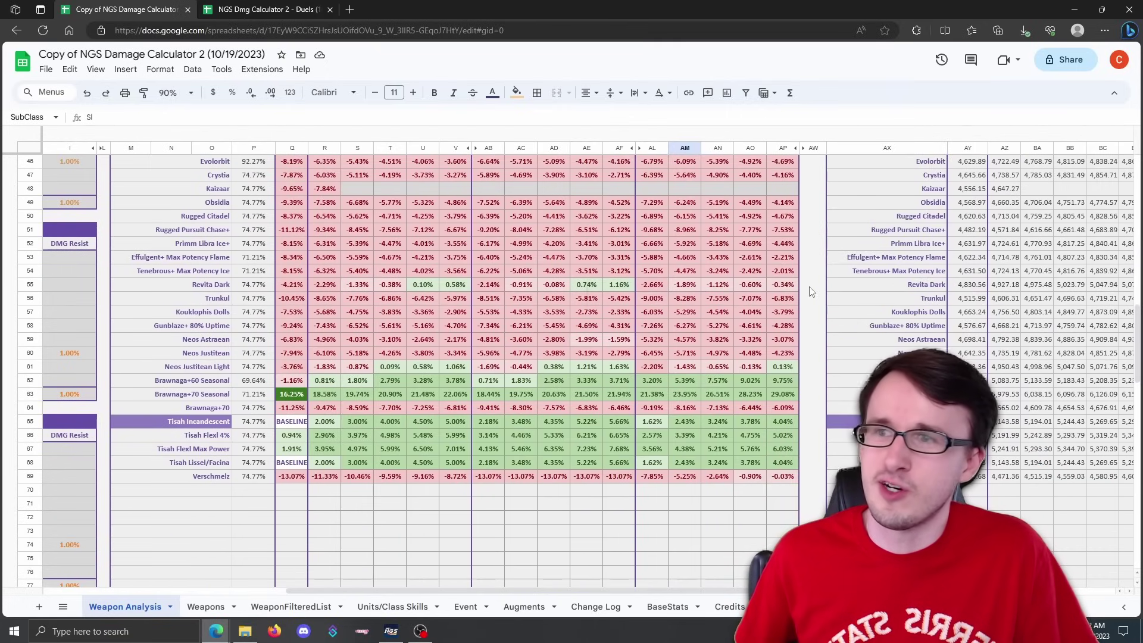
pyautogui.scroll(-1, 811, 291)
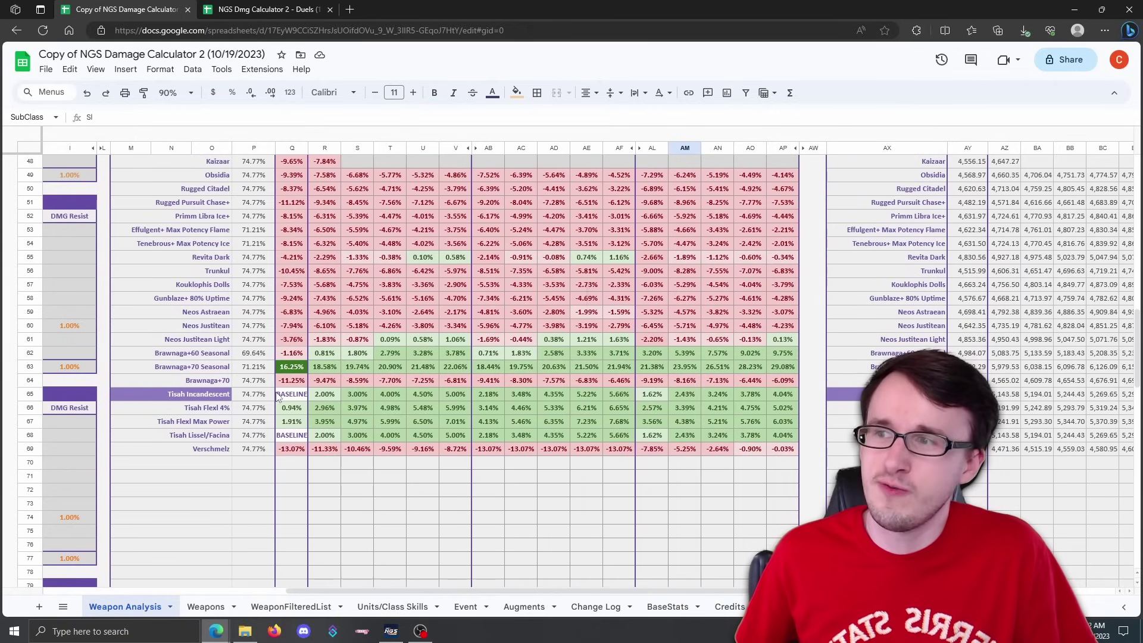
pyautogui.scroll(-1, 761, 304)
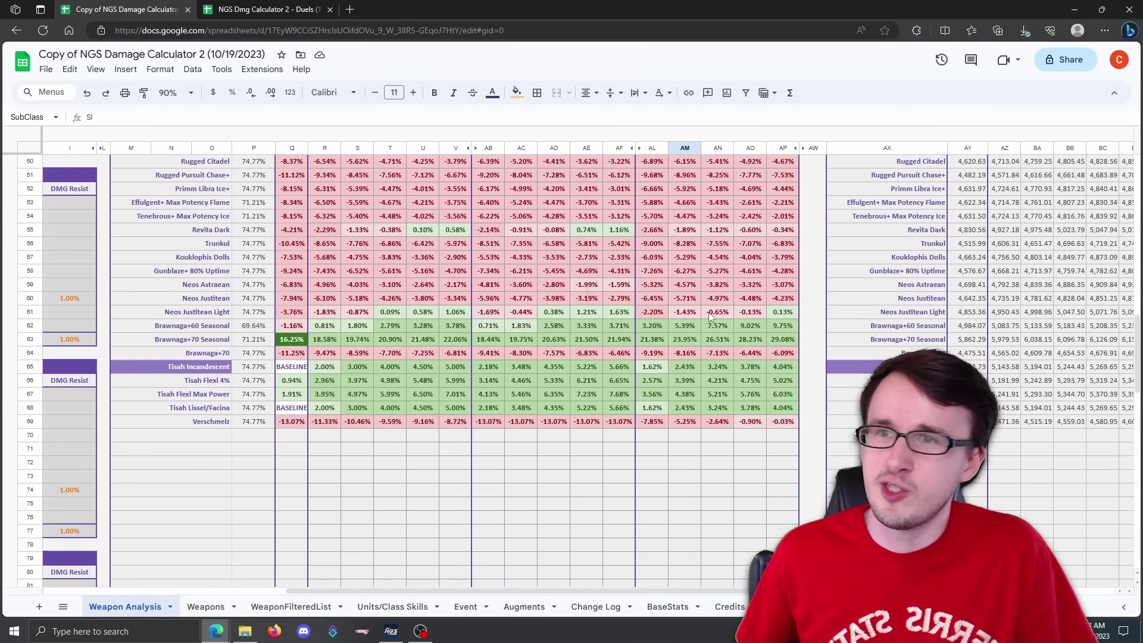
pyautogui.scroll(-2, 729, 314)
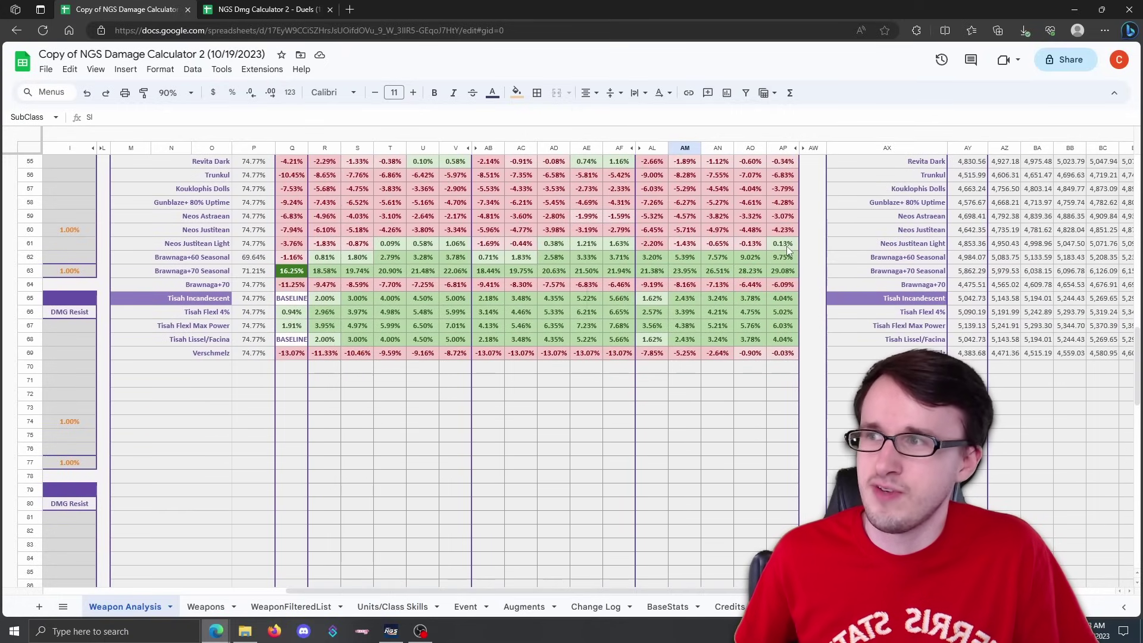
pyautogui.scroll(2, 788, 249)
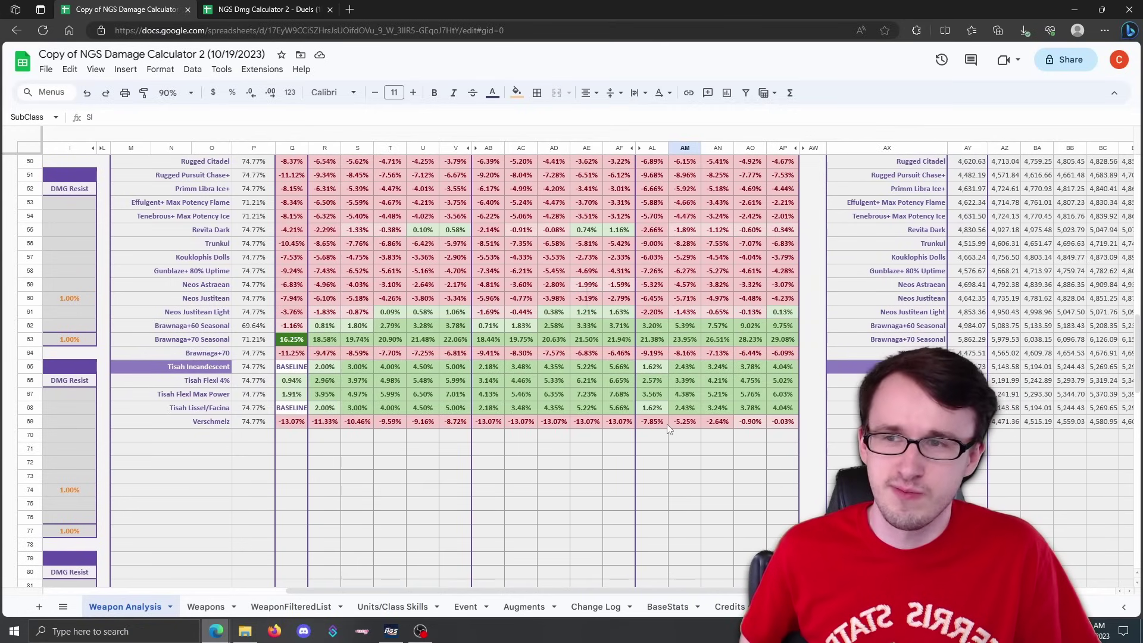
# Return the subclass to Hu and set the main class to Sl.
pyautogui.scroll(6, 667, 424)
pyautogui.click(629, 244)
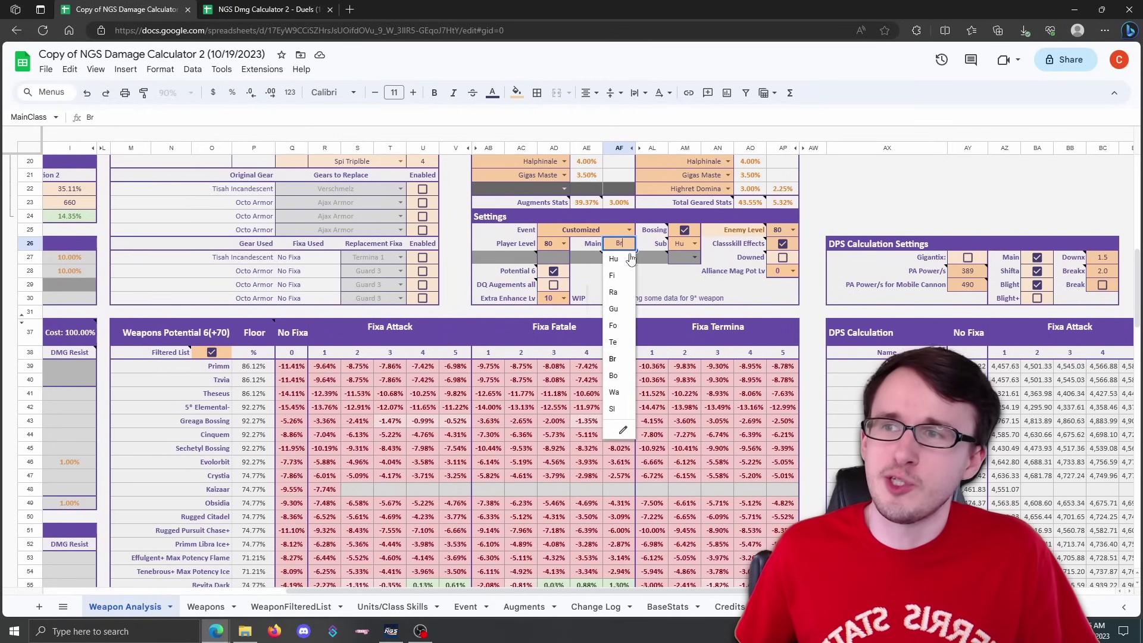
pyautogui.click(619, 409)
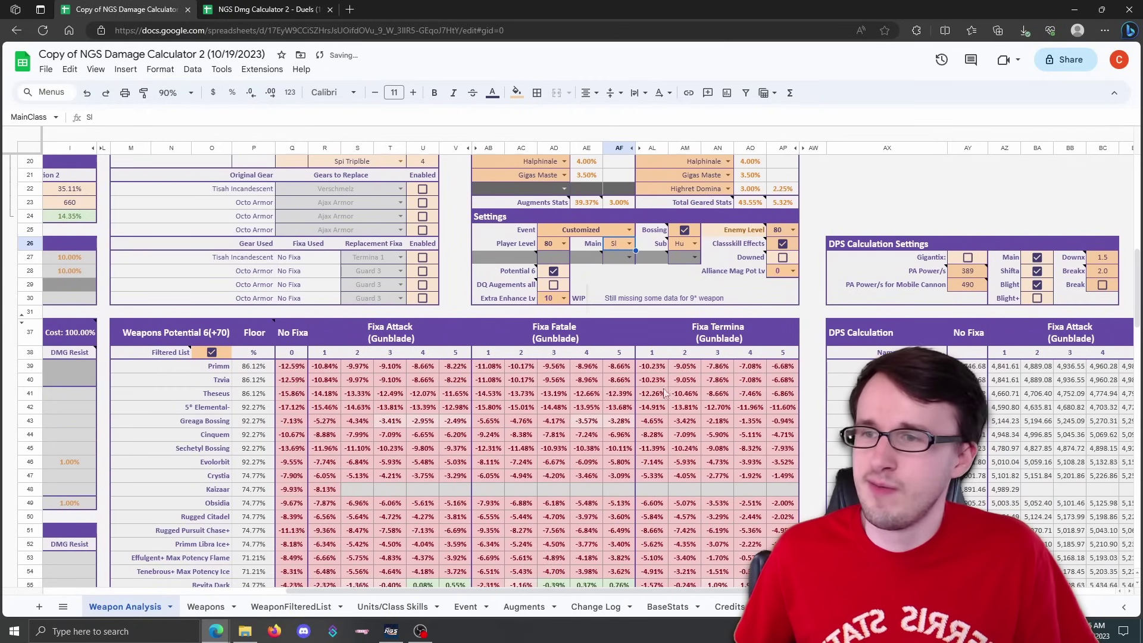
# Examine the Gunblade potential table for the Sl main class, including the Verschmelz row at Fixa Termina levels.
pyautogui.scroll(-4, 732, 426)
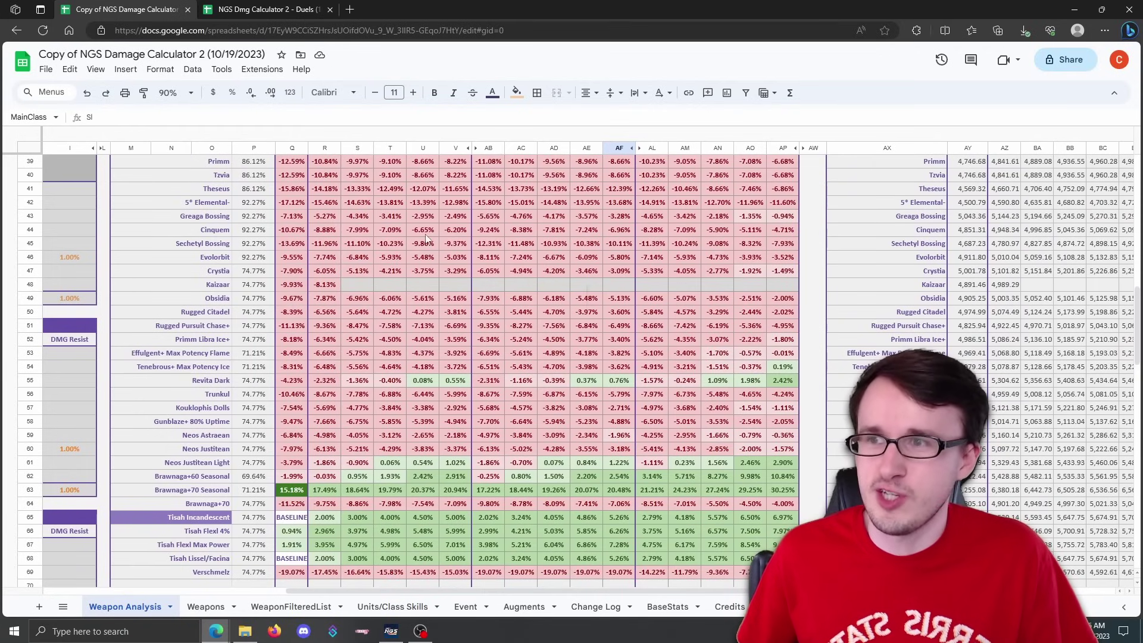
pyautogui.scroll(-3, 599, 307)
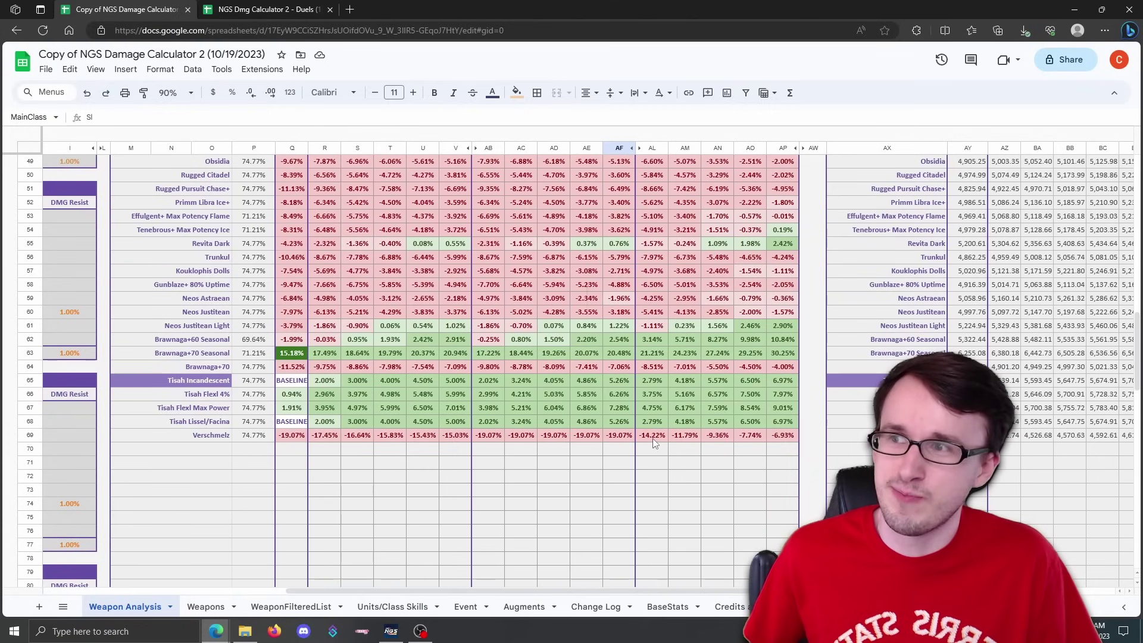
pyautogui.scroll(1, 285, 296)
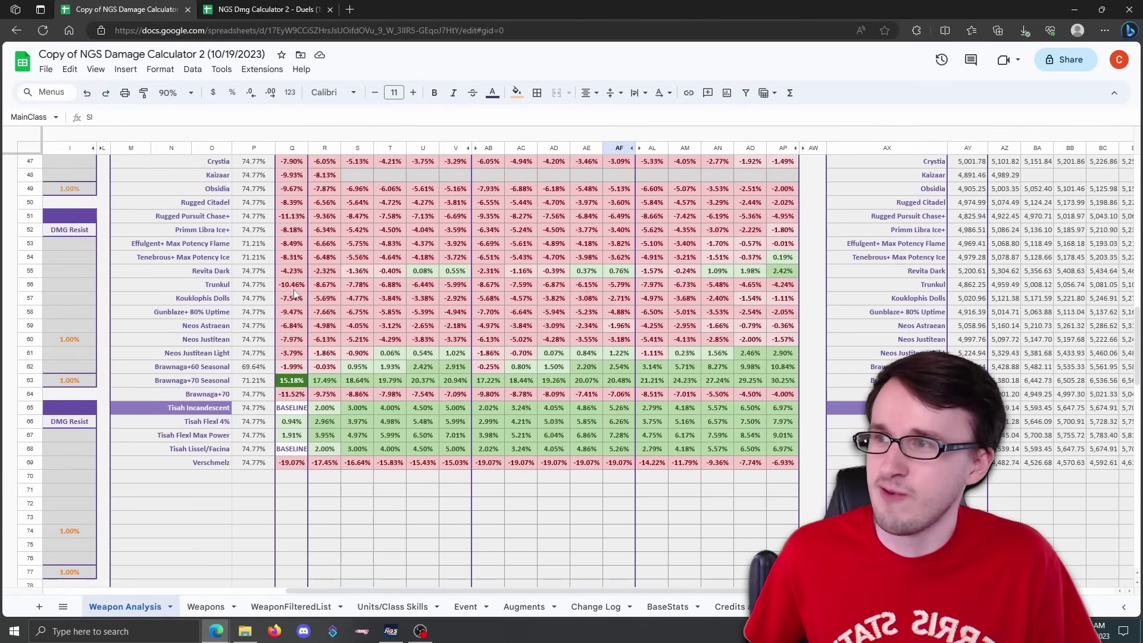
pyautogui.scroll(3, 294, 293)
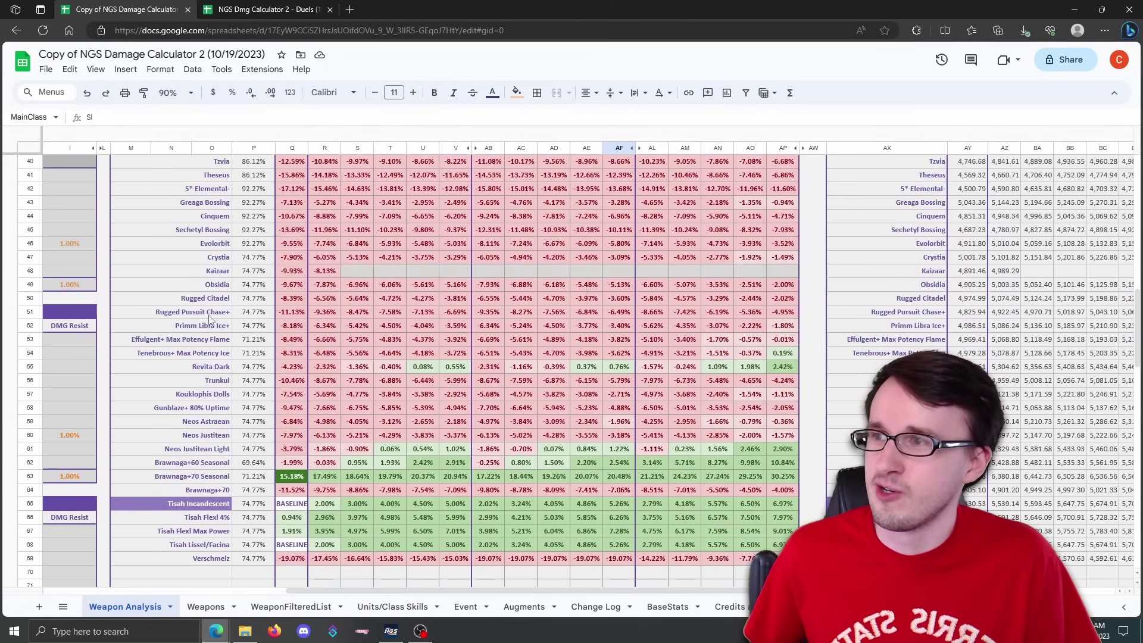
pyautogui.scroll(2, 281, 323)
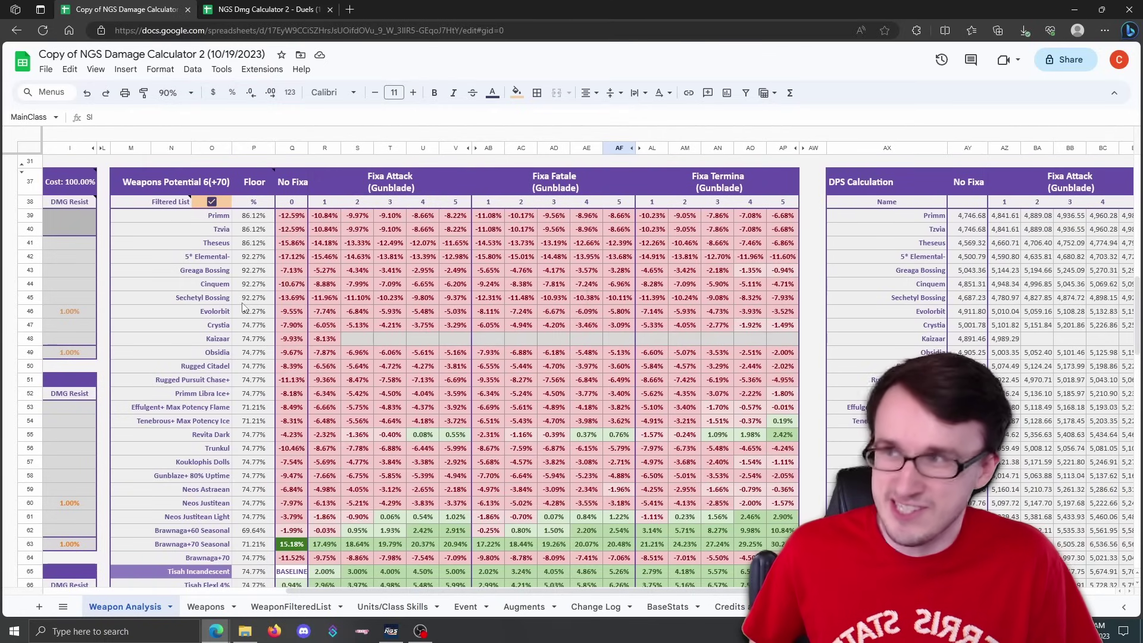
pyautogui.scroll(-5, 283, 311)
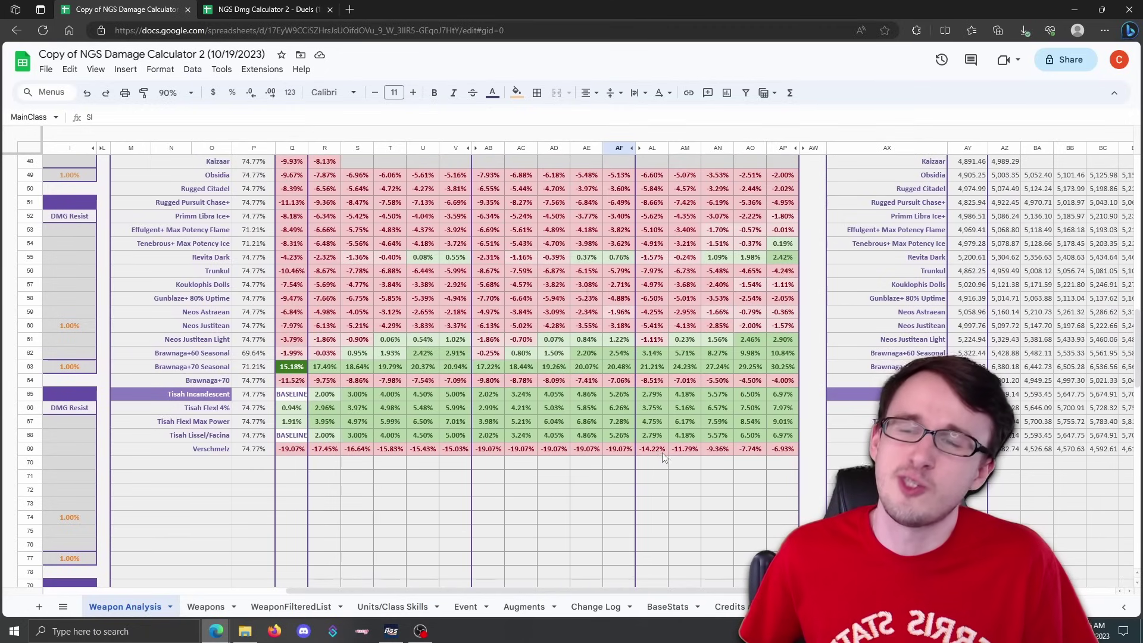
# Return the main class to Br and set the enemy level to 75 in the Settings block.
pyautogui.press('Right')
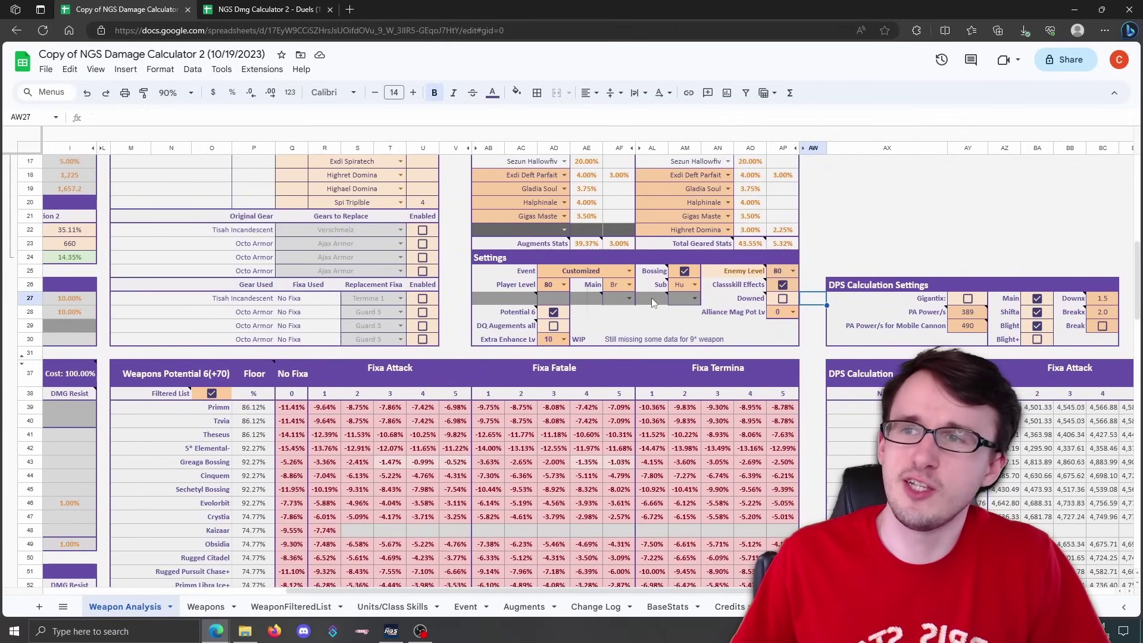
pyautogui.moveTo(654, 300)
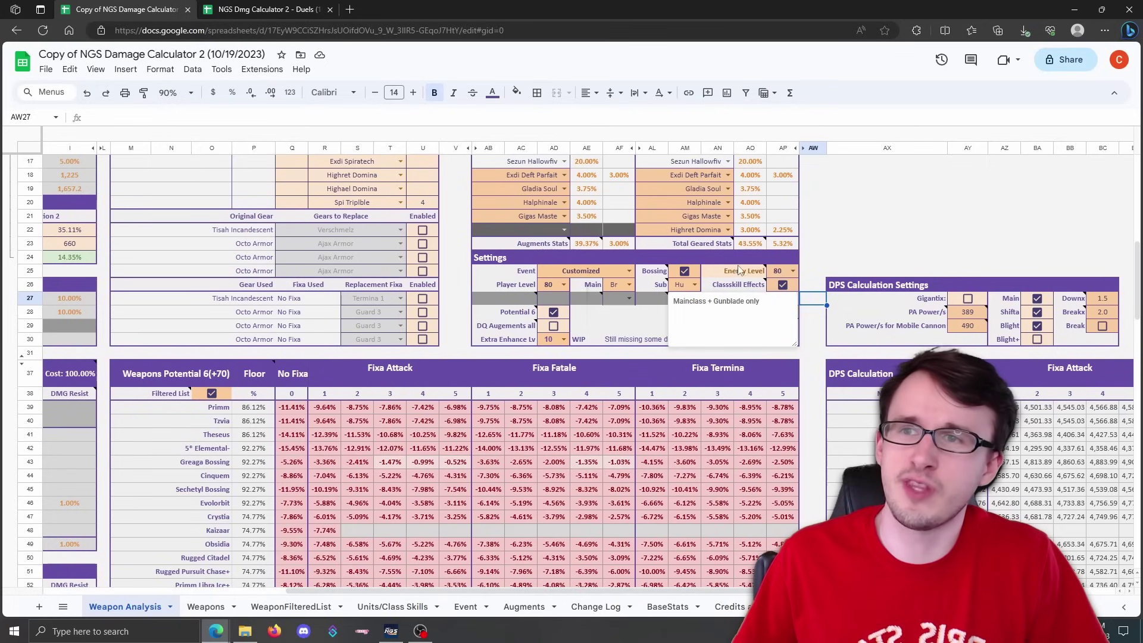
pyautogui.scroll(-2, 559, 367)
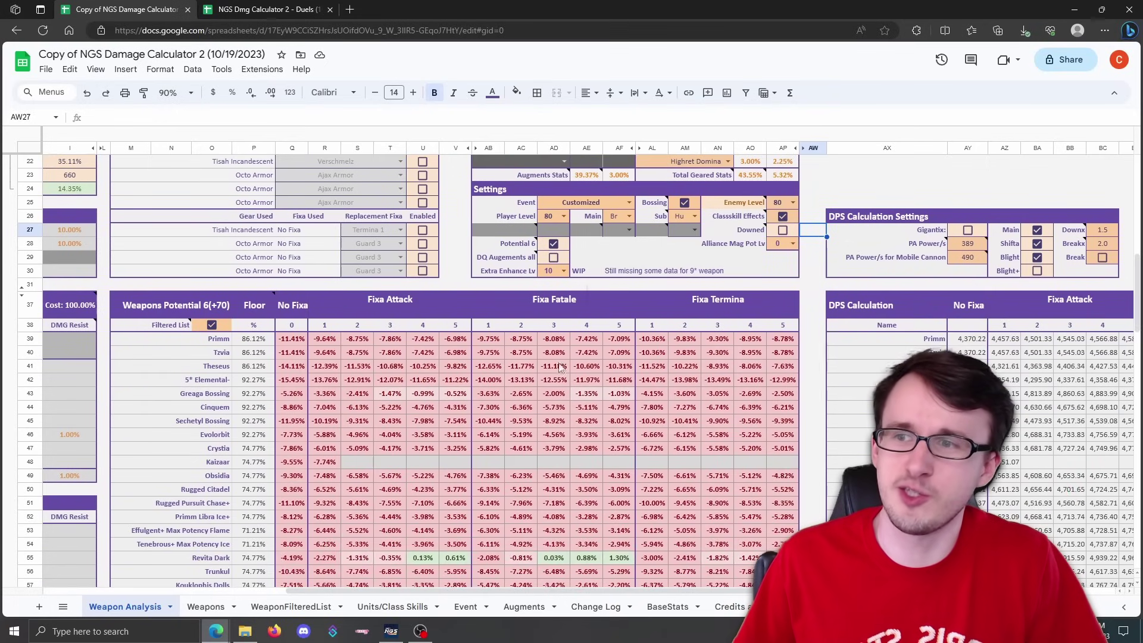
pyautogui.scroll(2, 777, 423)
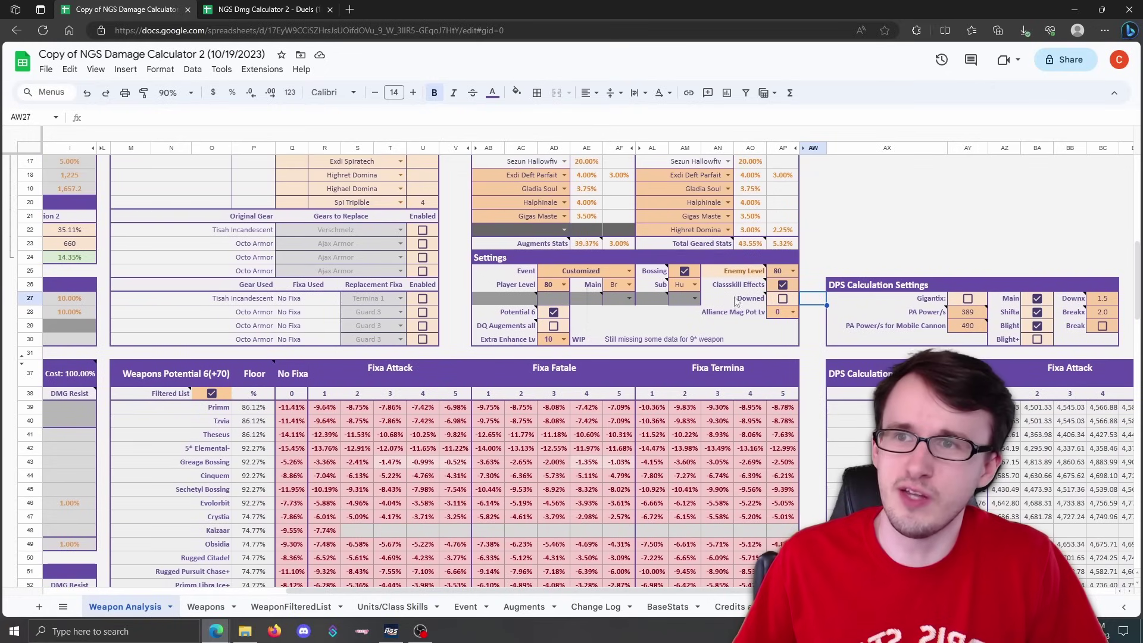
pyautogui.click(793, 270)
pyautogui.scroll(-15, 780, 395)
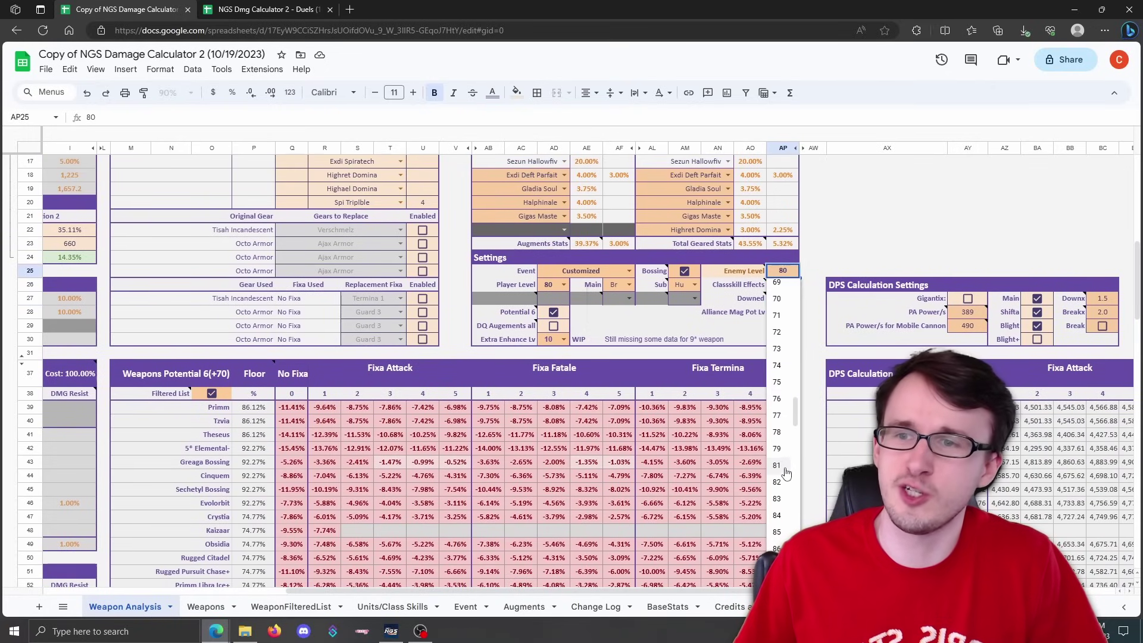
pyautogui.click(776, 381)
pyautogui.scroll(-3, 801, 406)
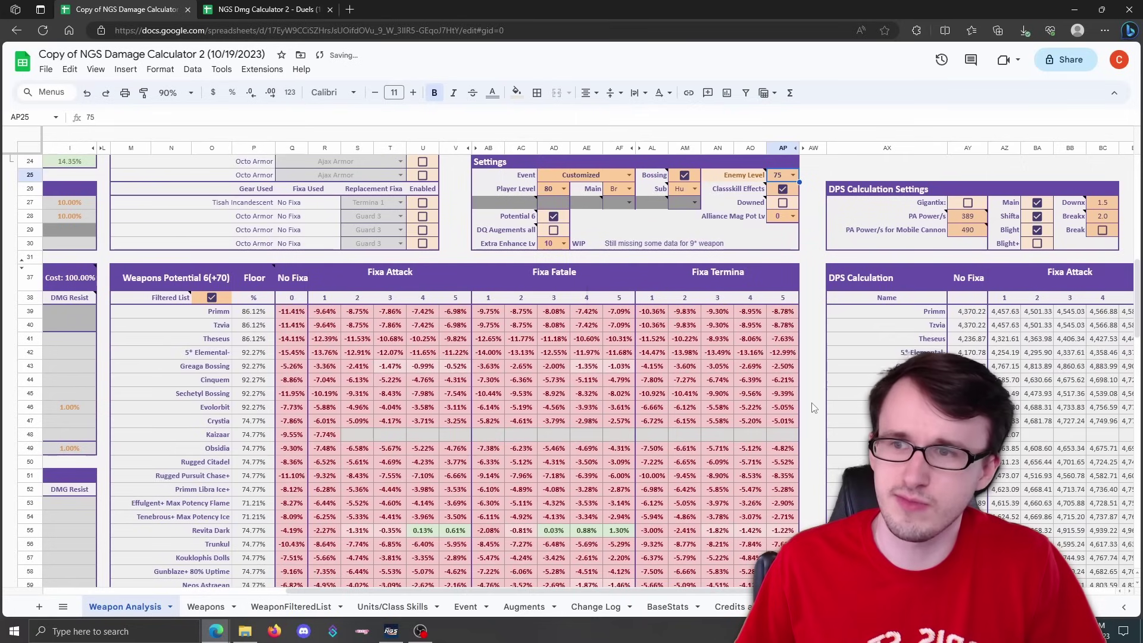
# Set the enemy level to 74 and compare the weapon potential rows from Primm down to Verschmelz.
pyautogui.scroll(3, 756, 398)
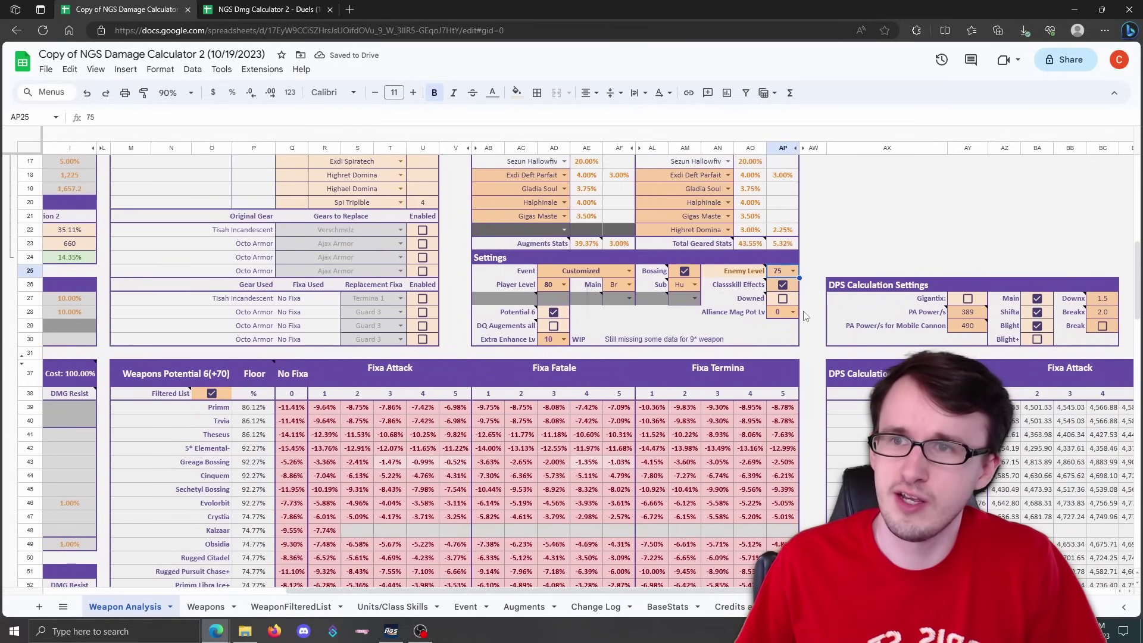
pyautogui.click(794, 271)
pyautogui.scroll(-15, 783, 452)
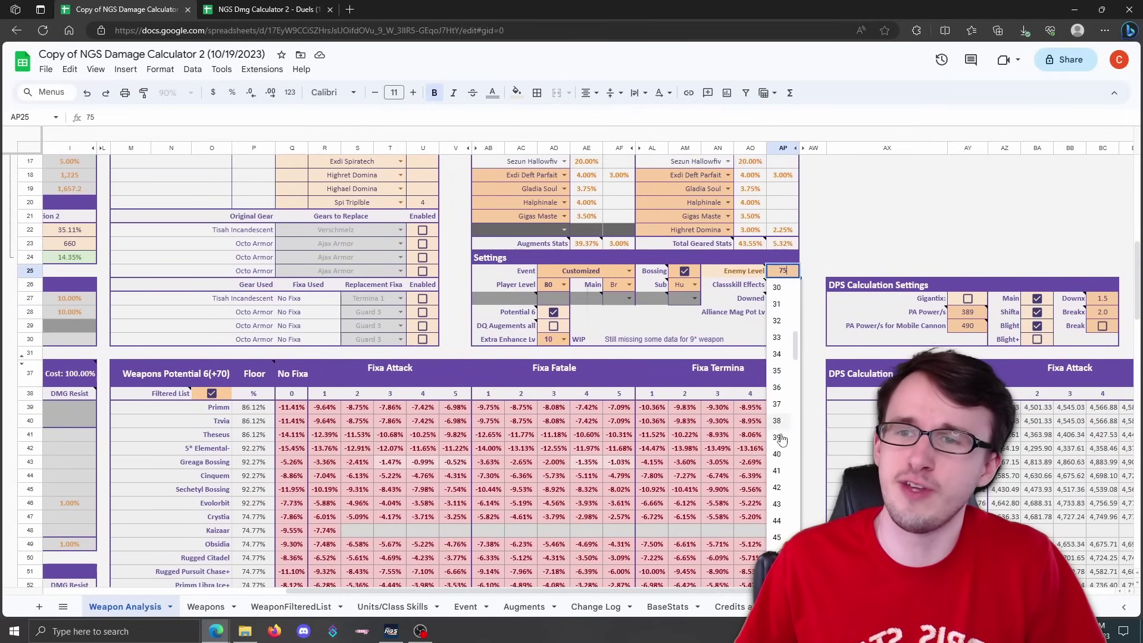
pyautogui.scroll(-2, 783, 461)
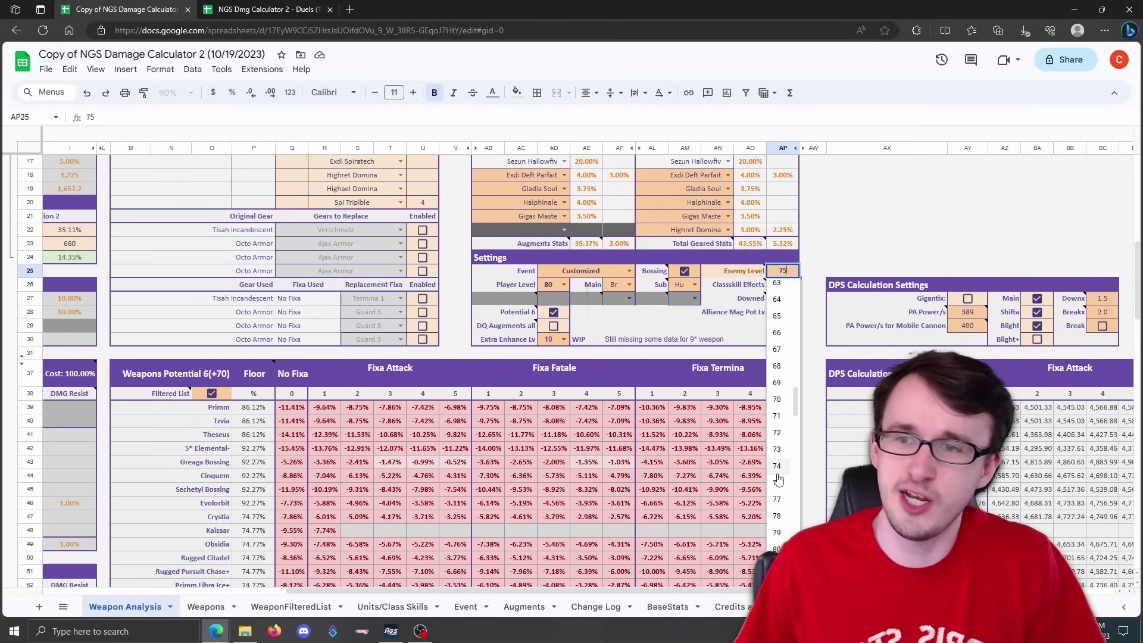
pyautogui.click(781, 475)
pyautogui.scroll(-4, 791, 438)
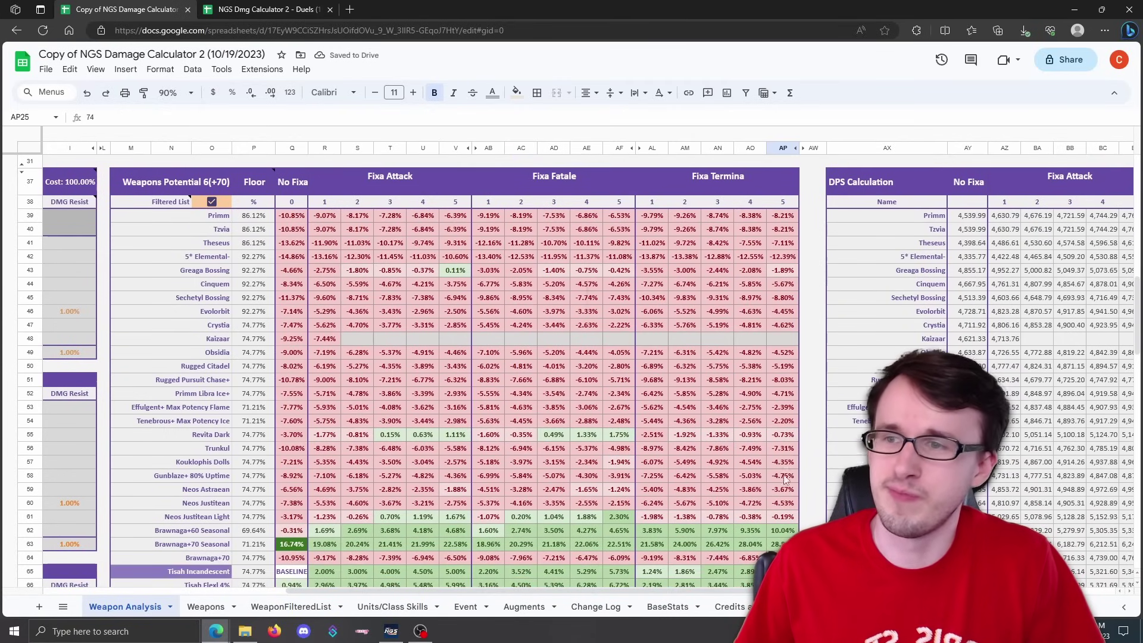
pyautogui.scroll(-1, 709, 405)
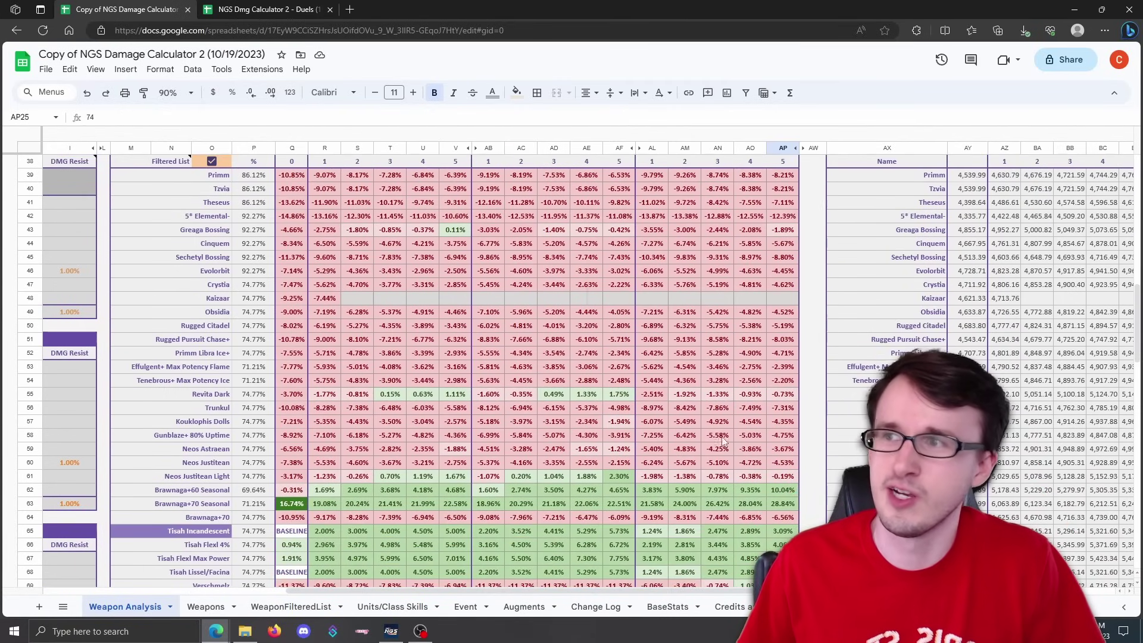
pyautogui.scroll(-1, 472, 236)
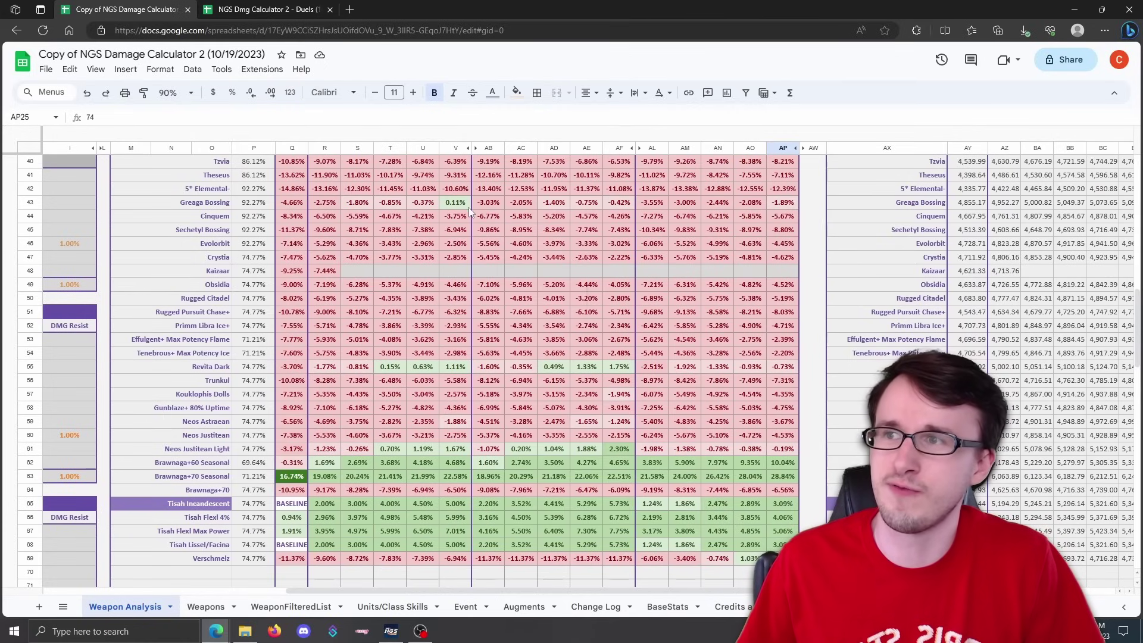
pyautogui.scroll(-1, 460, 207)
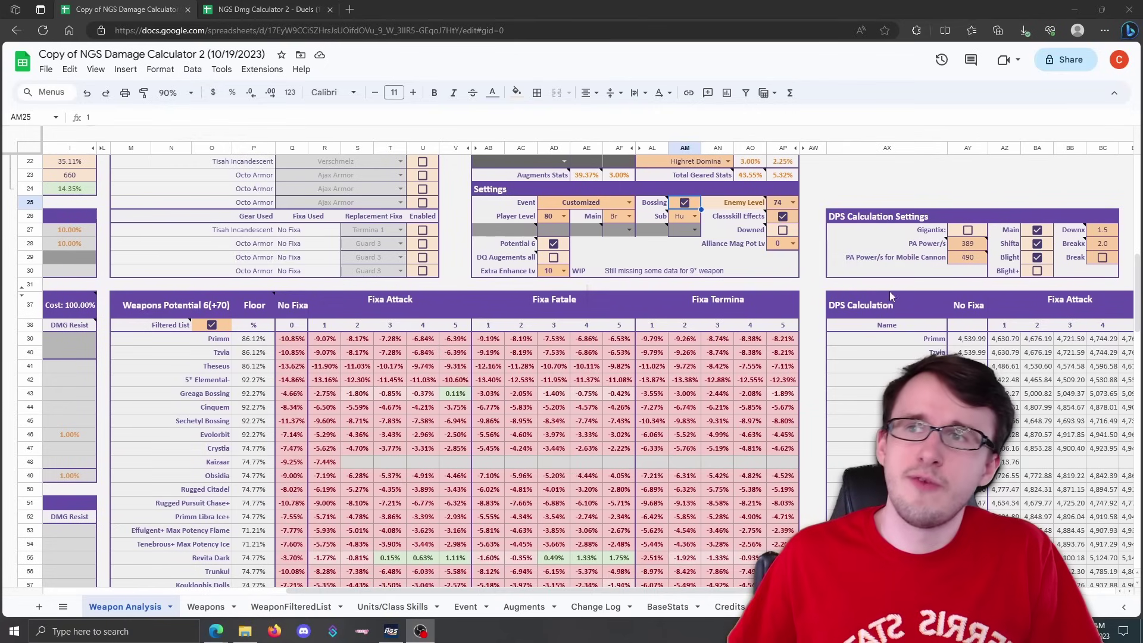
# Disable Bossing and set the enemy level to 70 in the Settings block.
pyautogui.press('Left')
pyautogui.press('Left')
pyautogui.press('space')
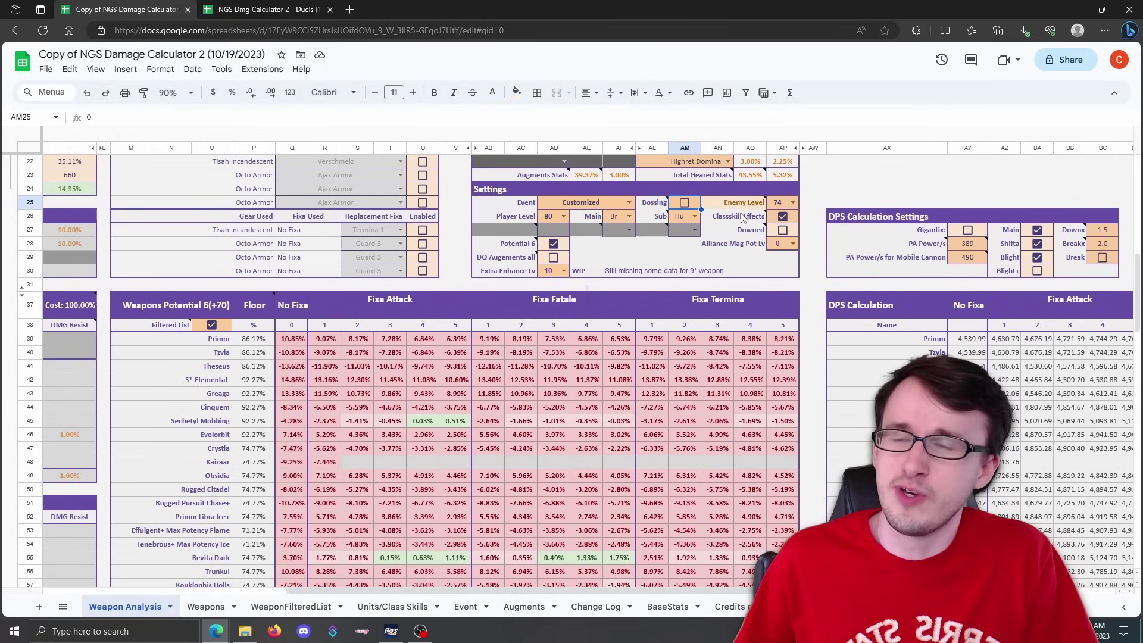
pyautogui.click(791, 203)
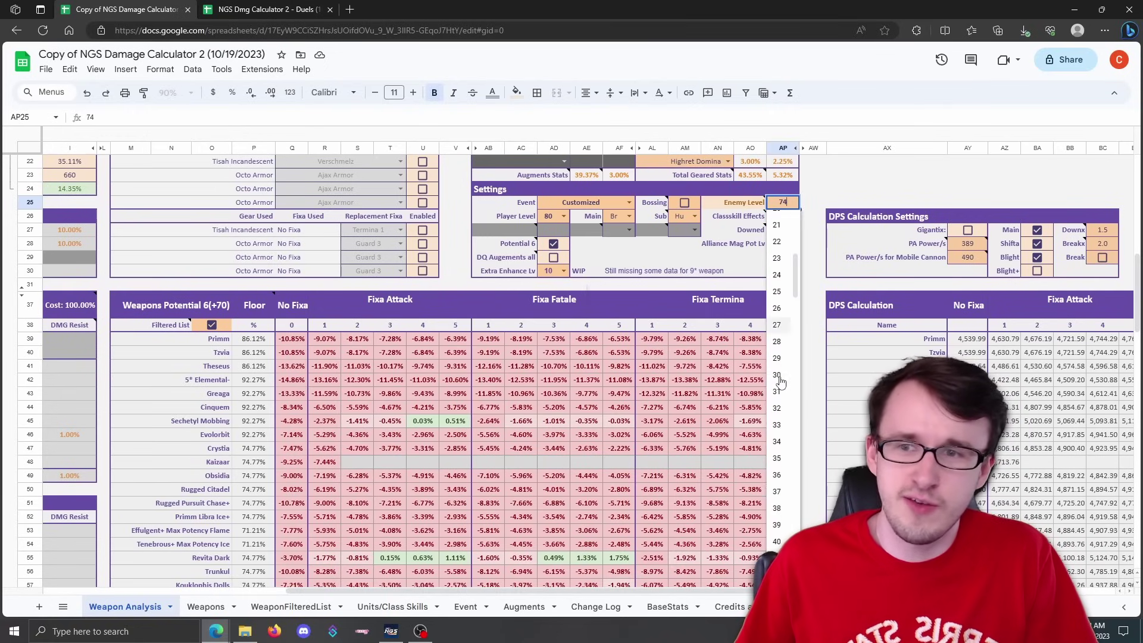
pyautogui.scroll(-10, 780, 382)
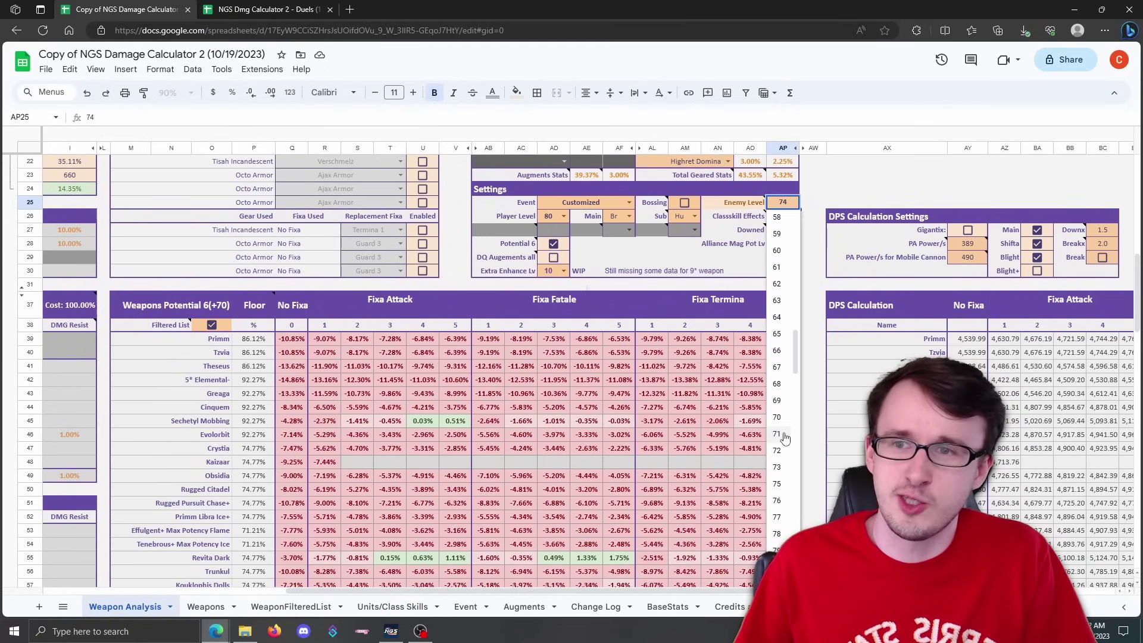
pyautogui.click(778, 417)
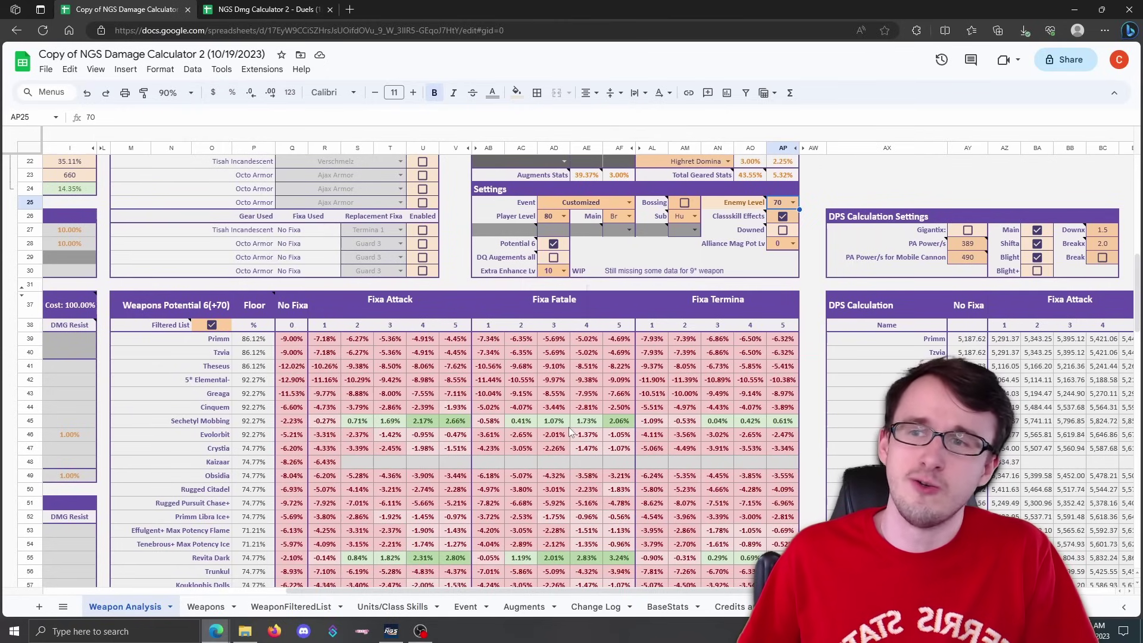
# Set the enemy level to 60 and compare the weapon potential rows across the Fixa levels with Bossing off.
pyautogui.scroll(2, 890, 252)
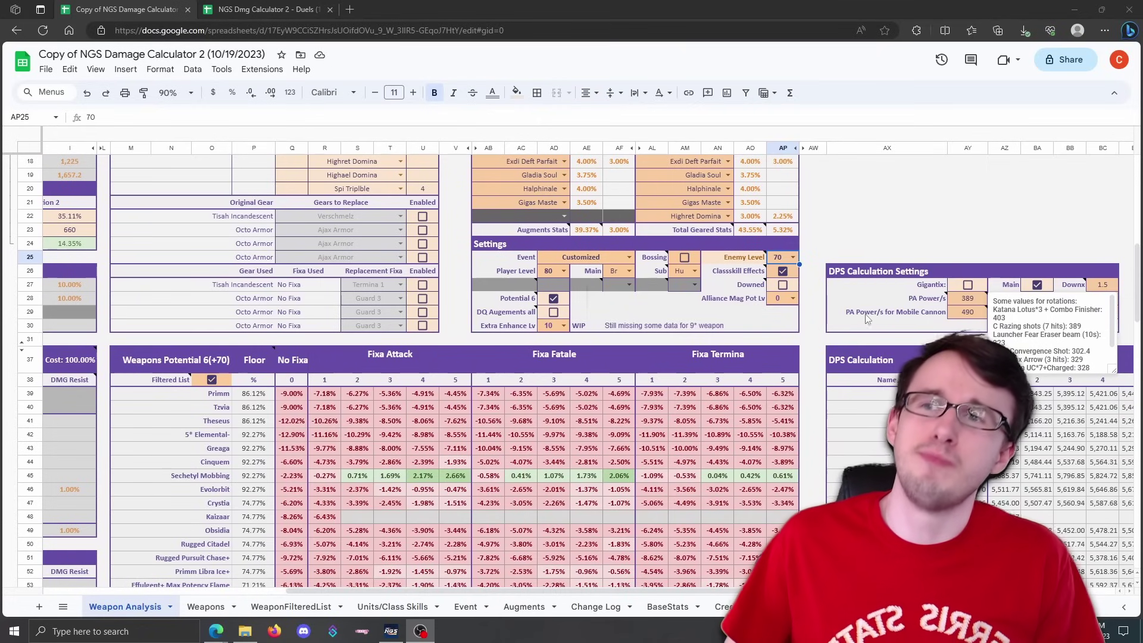
pyautogui.click(792, 257)
pyautogui.scroll(-13, 782, 405)
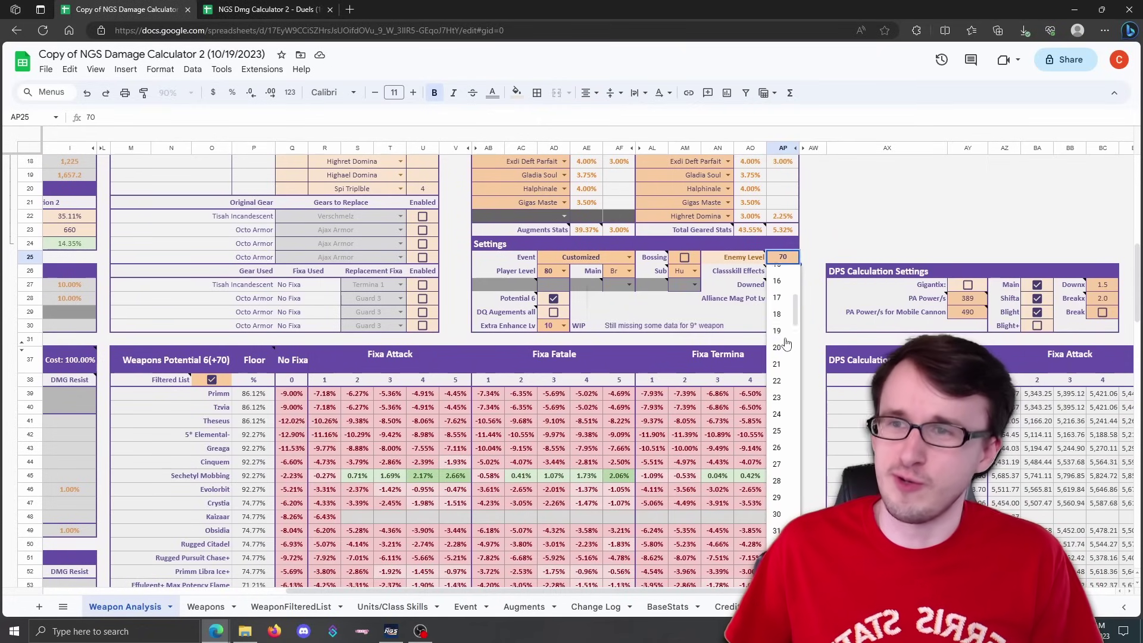
pyautogui.click(777, 489)
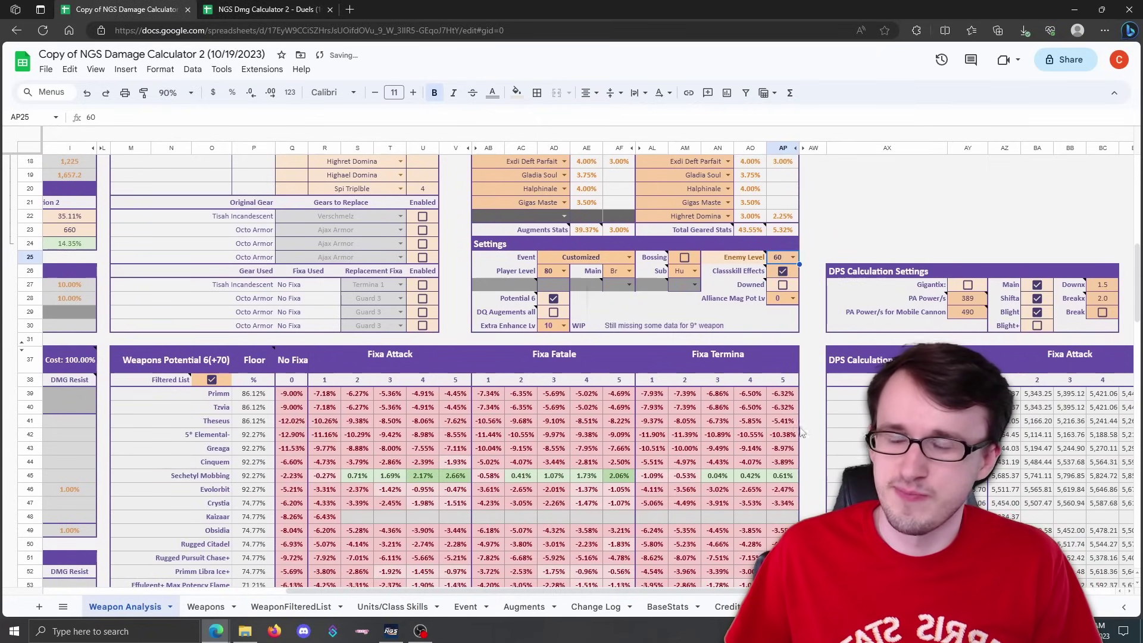
pyautogui.scroll(-7, 834, 396)
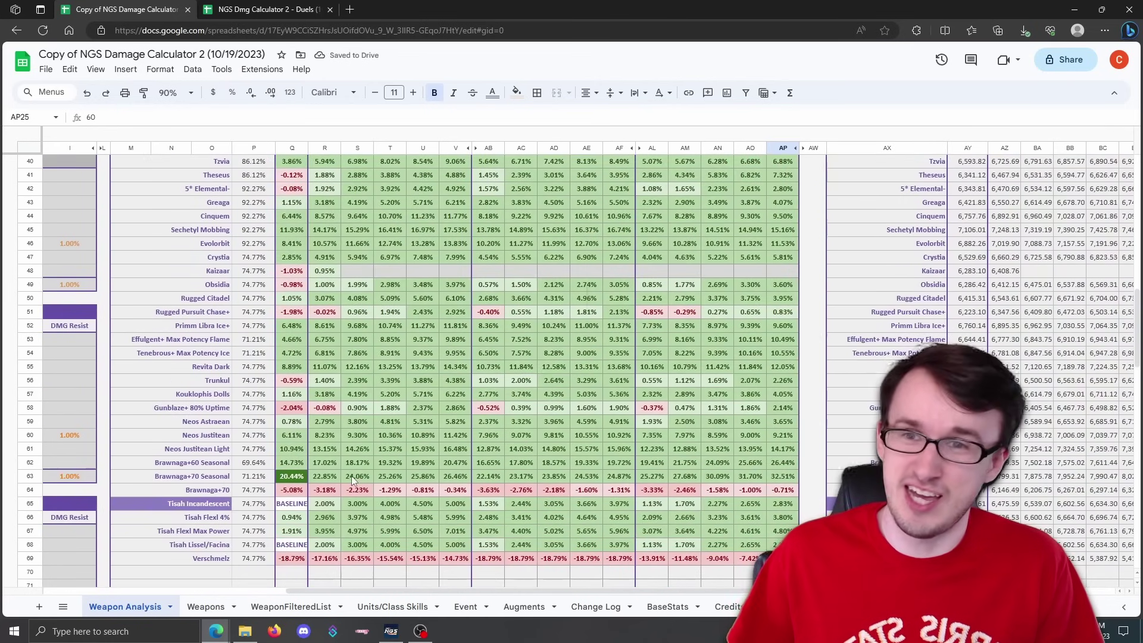
pyautogui.click(813, 311)
pyautogui.scroll(1, 803, 368)
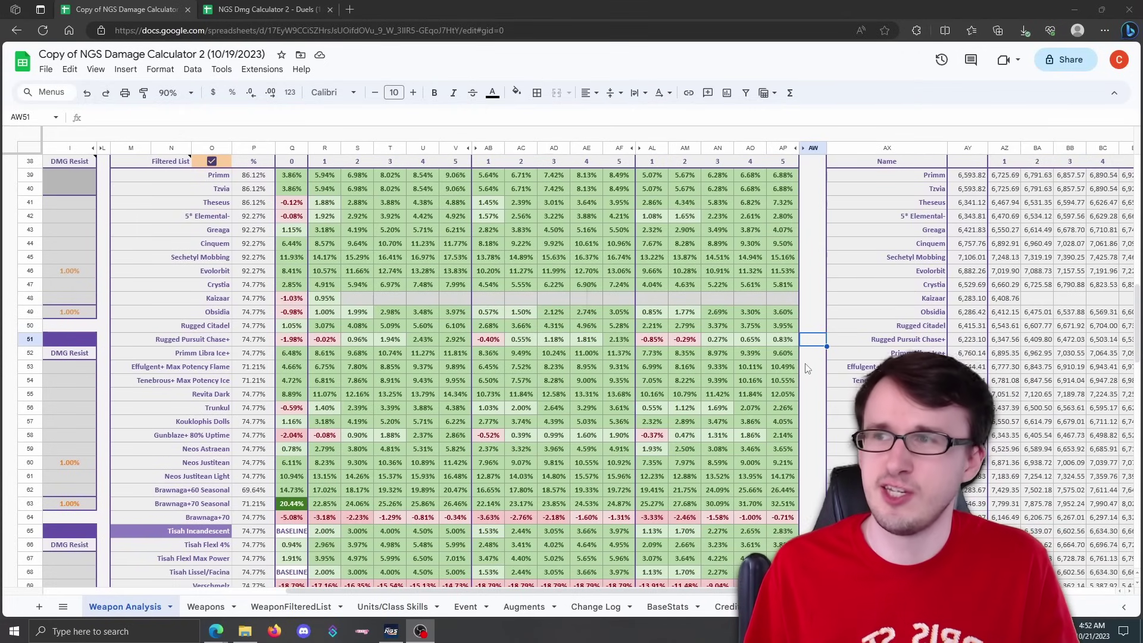
pyautogui.scroll(1, 806, 369)
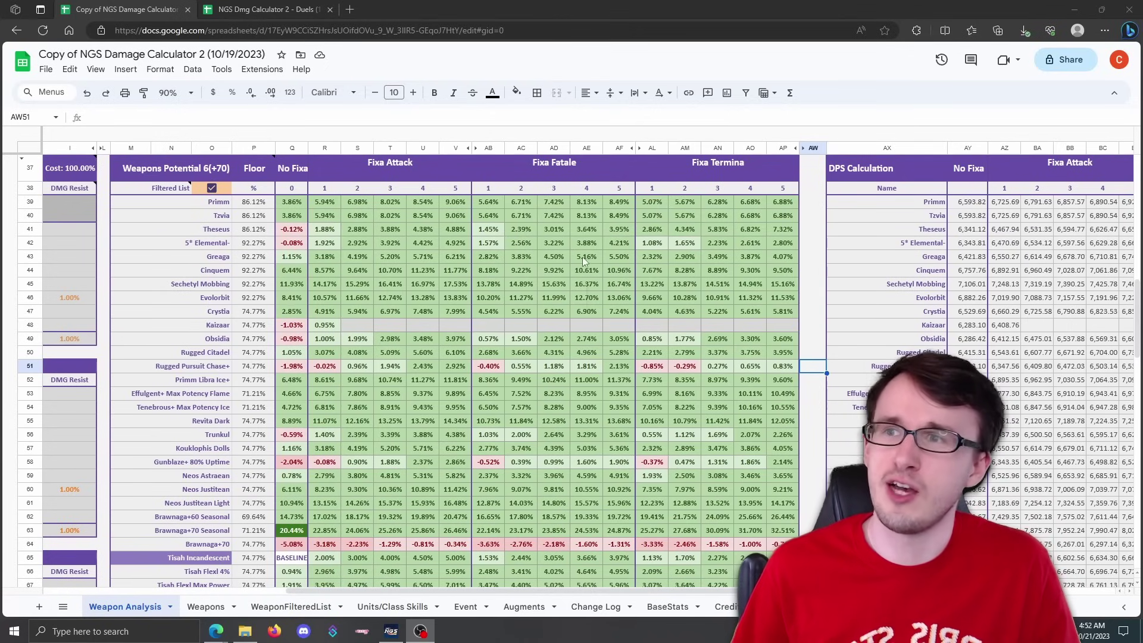
# Enable Bossing again and review the Greaga, Sechetyl and Evolorbit rows at enemy level 60.
pyautogui.scroll(3, 584, 260)
pyautogui.click(685, 163)
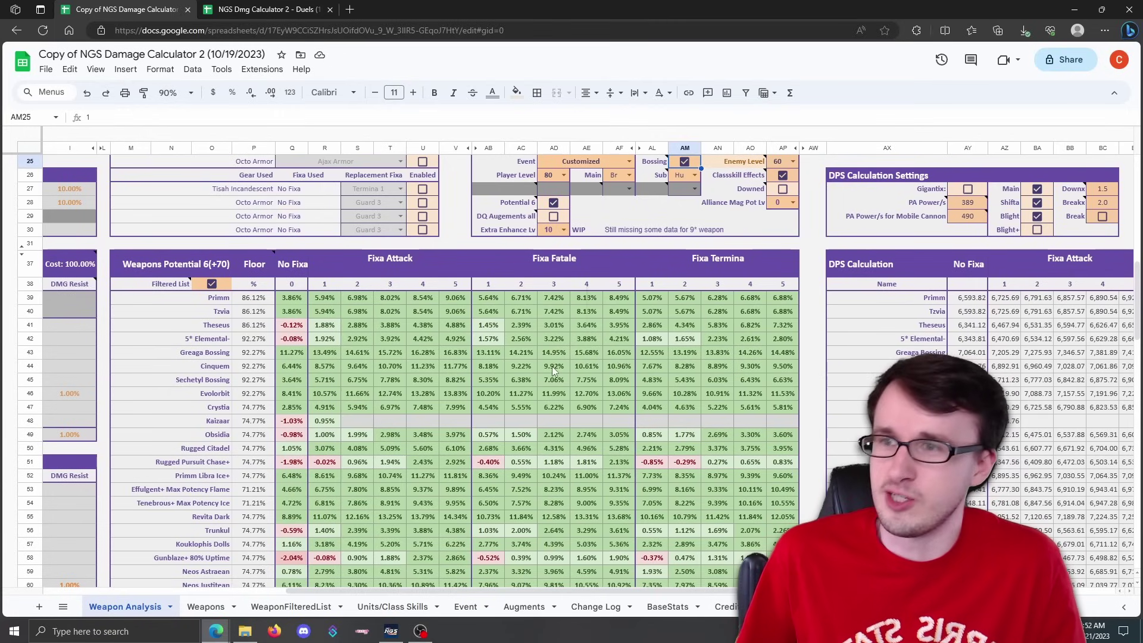
pyautogui.scroll(-1, 643, 372)
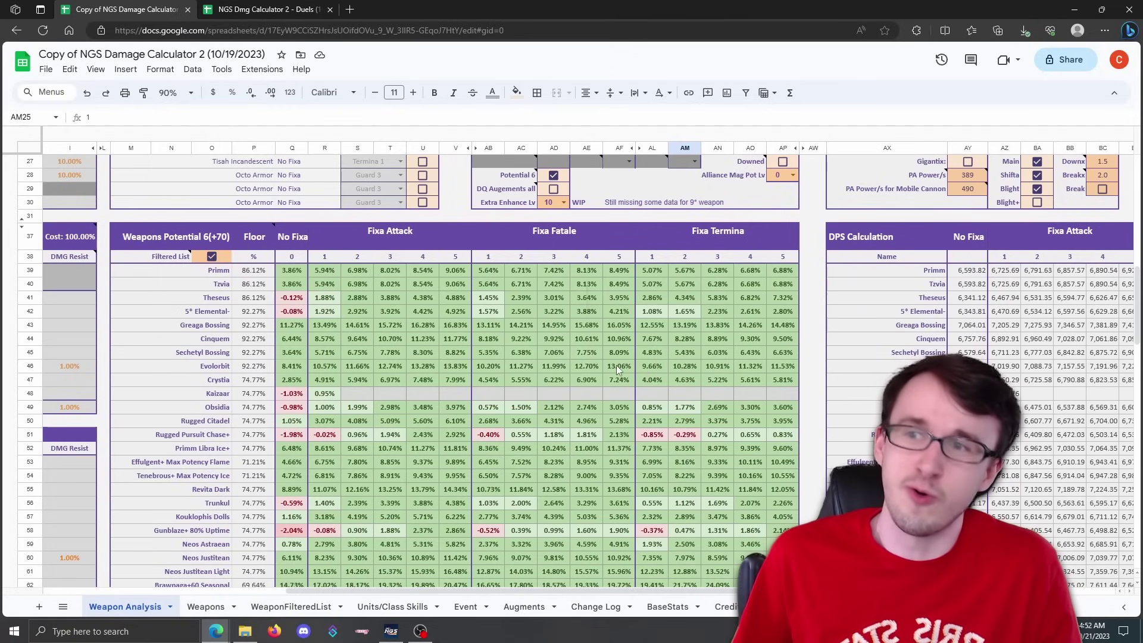
pyautogui.scroll(-1, 622, 366)
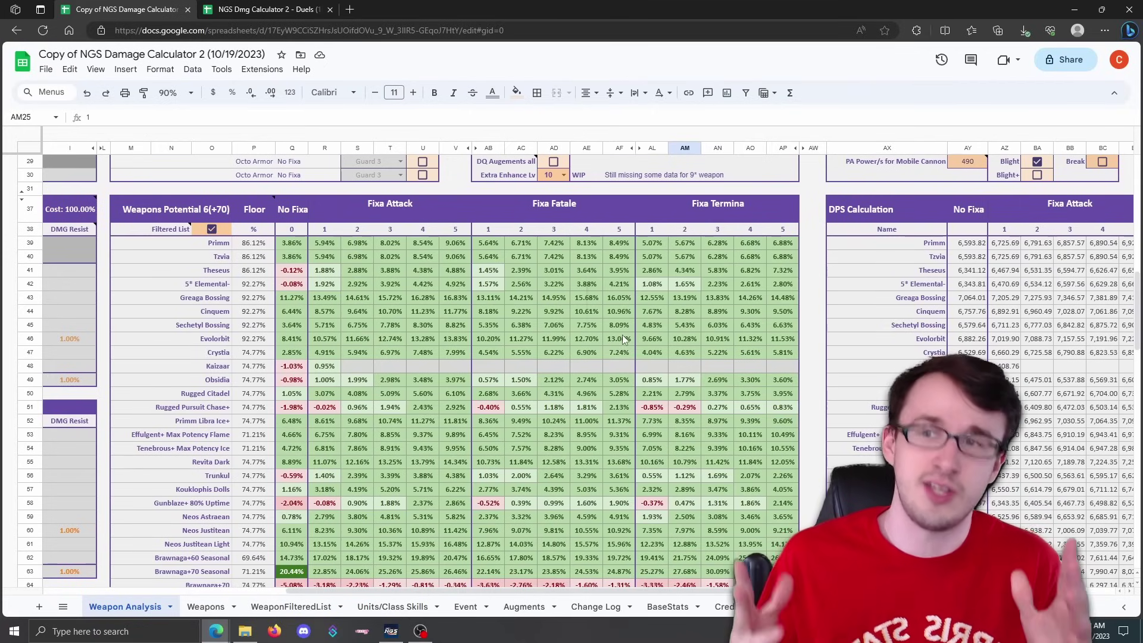
# Undo the last change, set the main class to Sl and review the Gunblade potential table.
pyautogui.hotkey('ctrl', 'z')
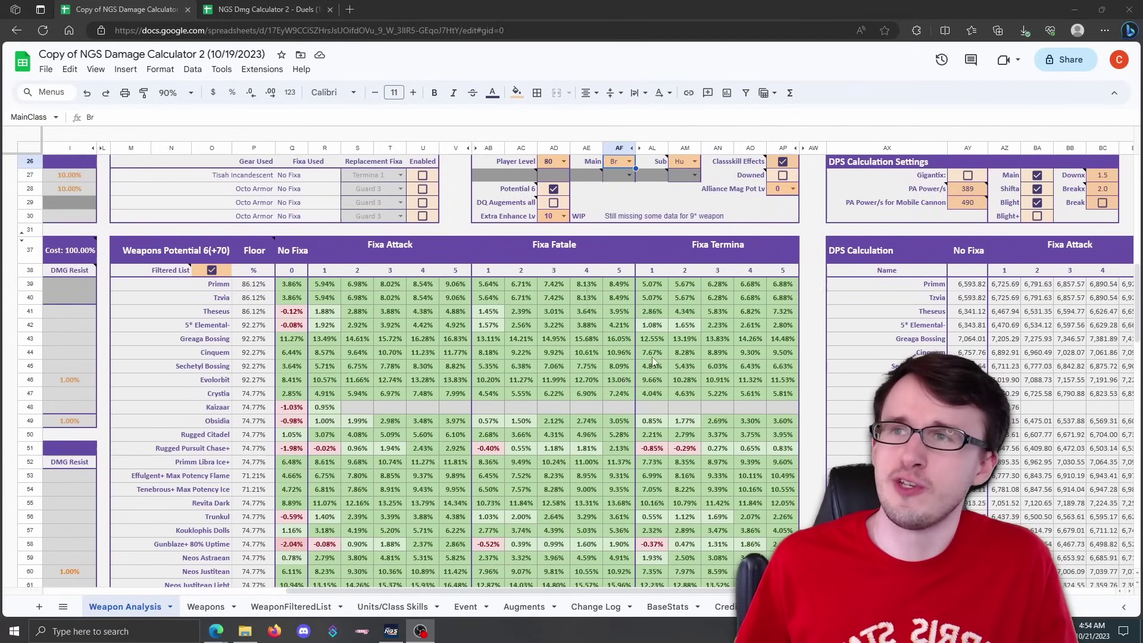
pyautogui.scroll(2, 620, 250)
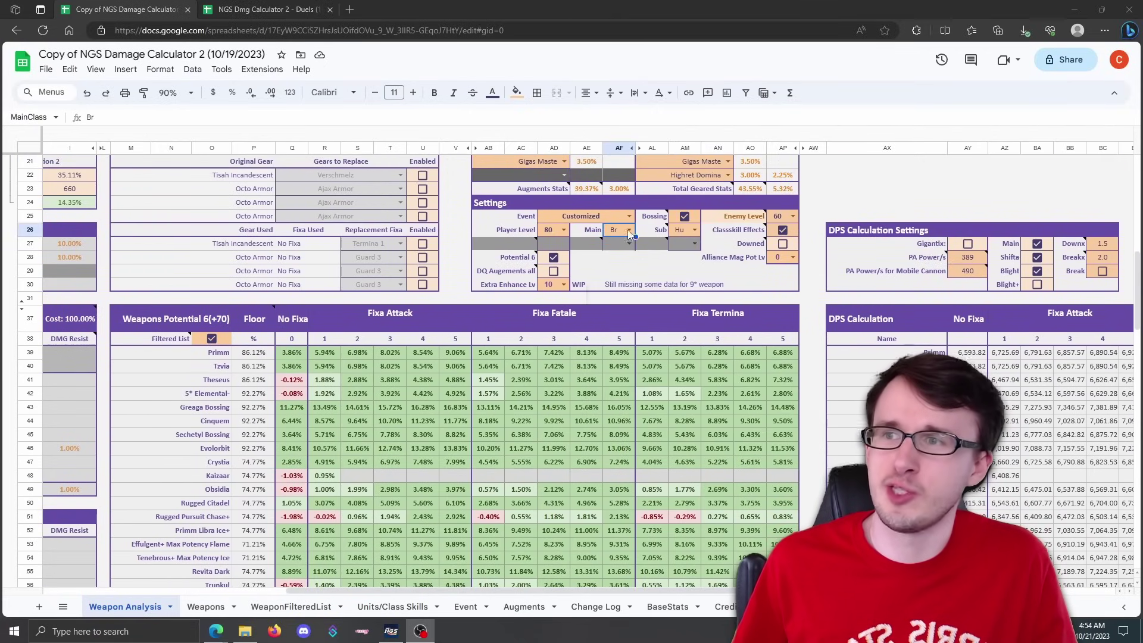
pyautogui.click(629, 231)
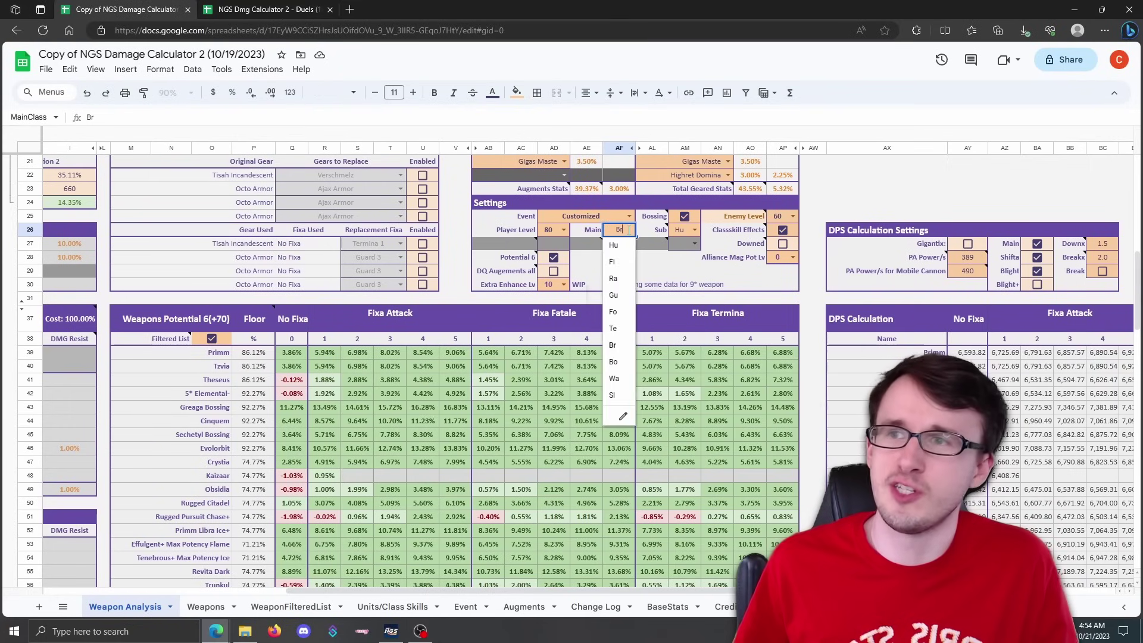
pyautogui.click(619, 398)
pyautogui.scroll(-2, 619, 398)
pyautogui.scroll(-2, 621, 384)
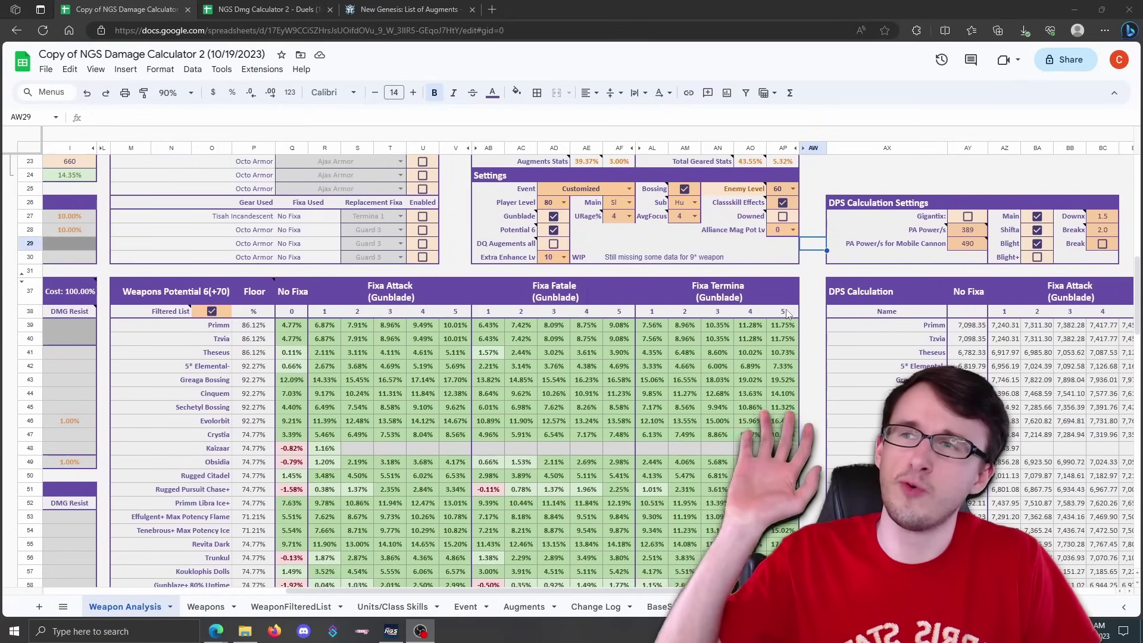
# Switch to the New Genesis List of Augments wiki page and examine the Defi Augments' effects, phases and sources from Eriss to Sednas.
pyautogui.click(269, 9)
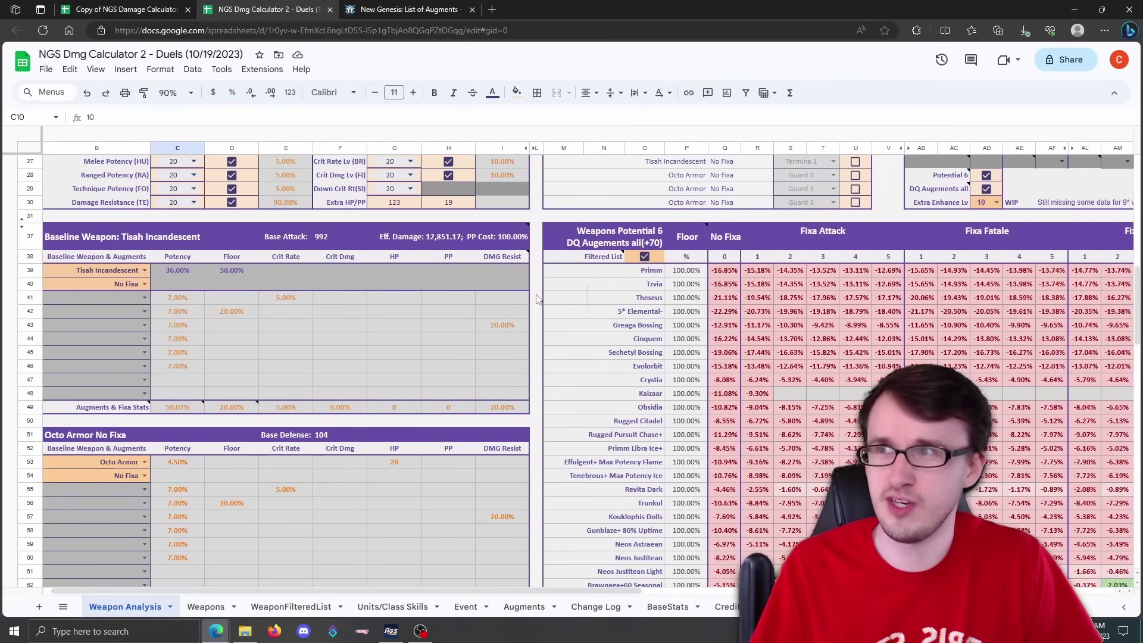
pyautogui.click(430, 6)
pyautogui.scroll(3, 643, 280)
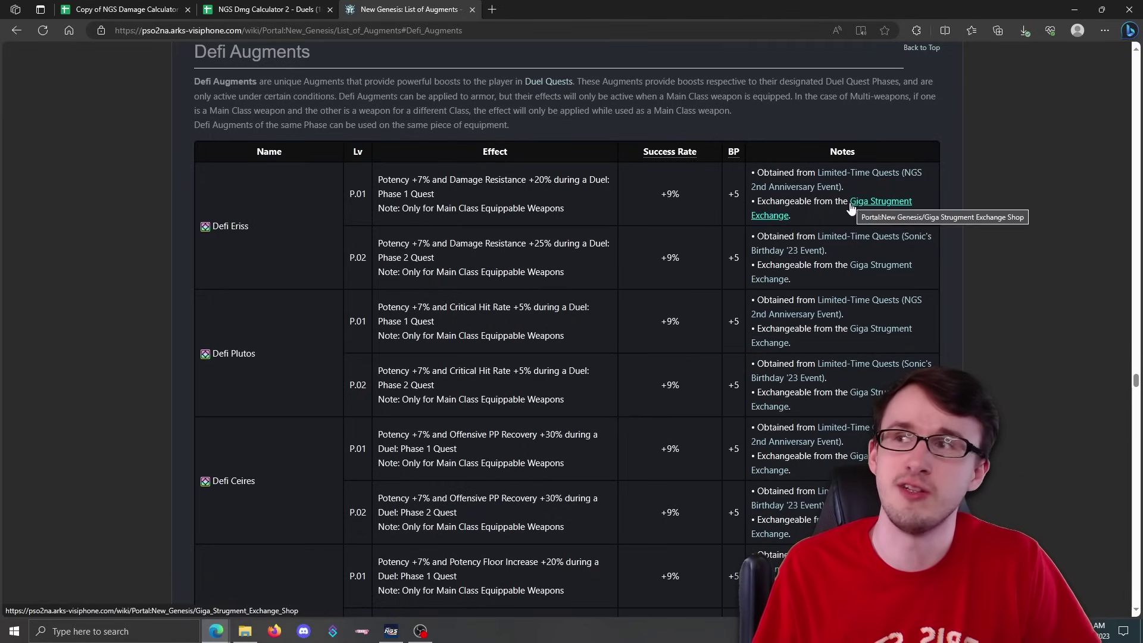
pyautogui.scroll(-3, 252, 224)
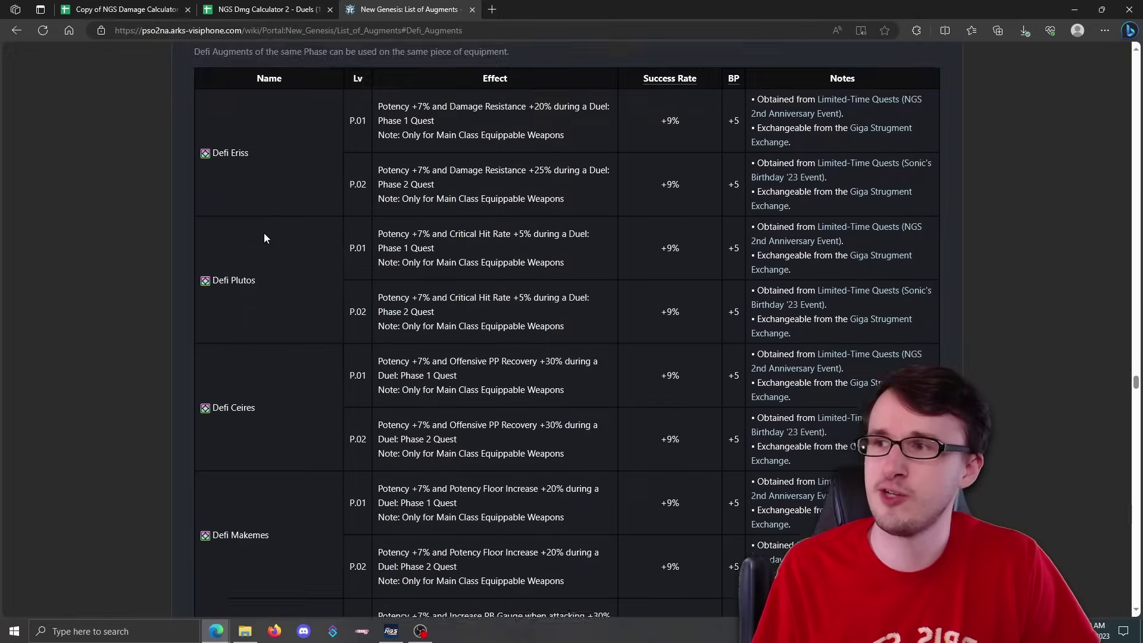
pyautogui.scroll(-2, 250, 313)
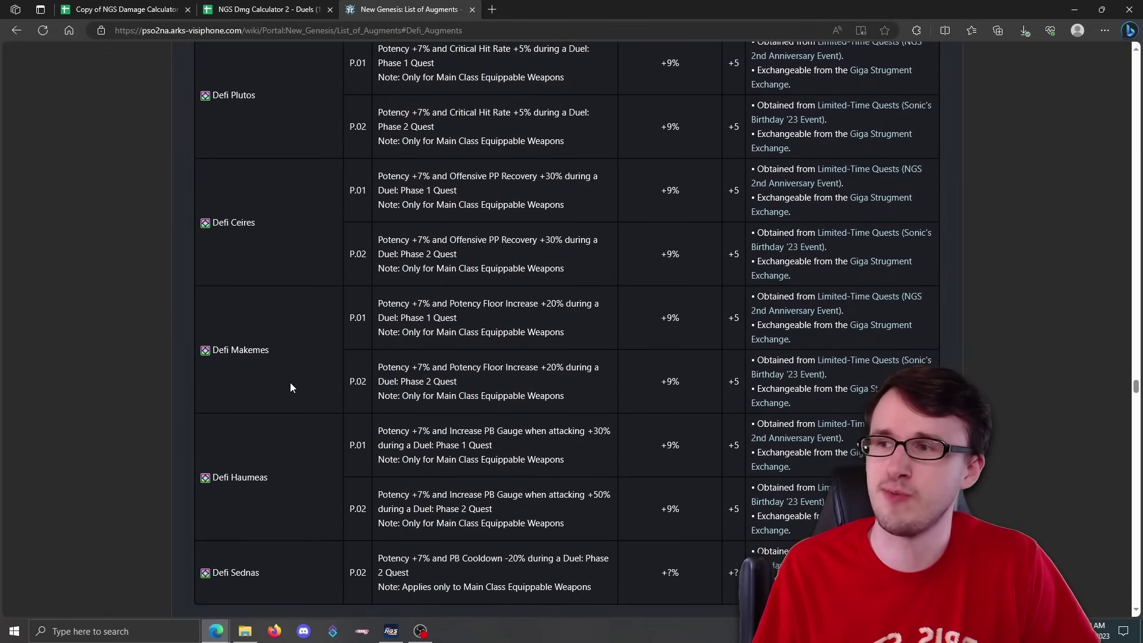
pyautogui.scroll(-3, 291, 388)
pyautogui.scroll(7, 331, 404)
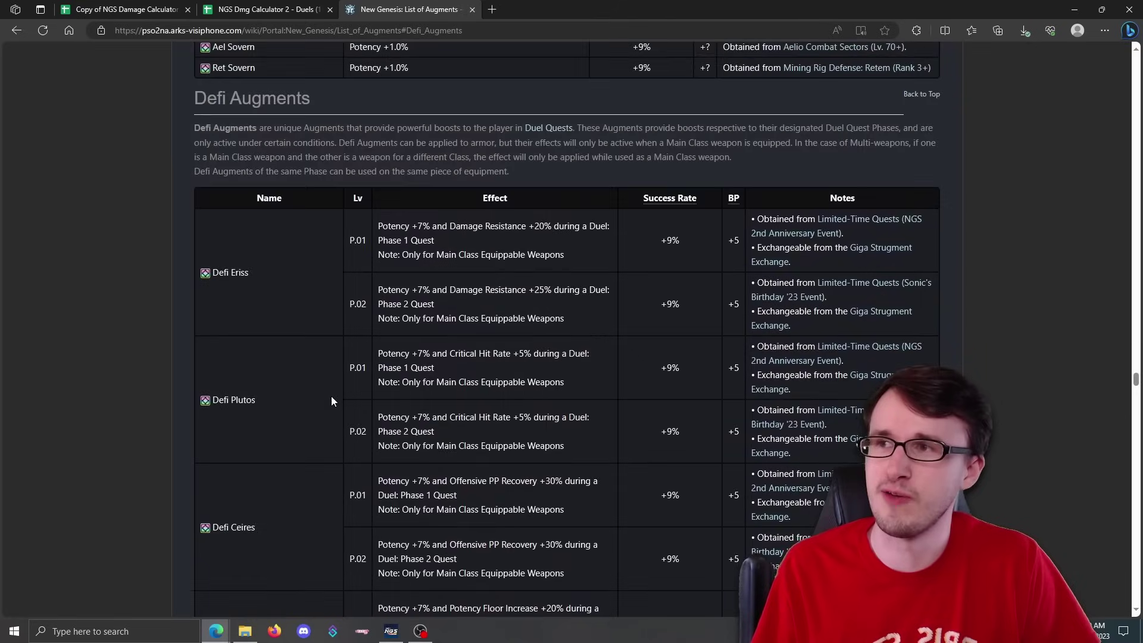
pyautogui.scroll(1, 331, 400)
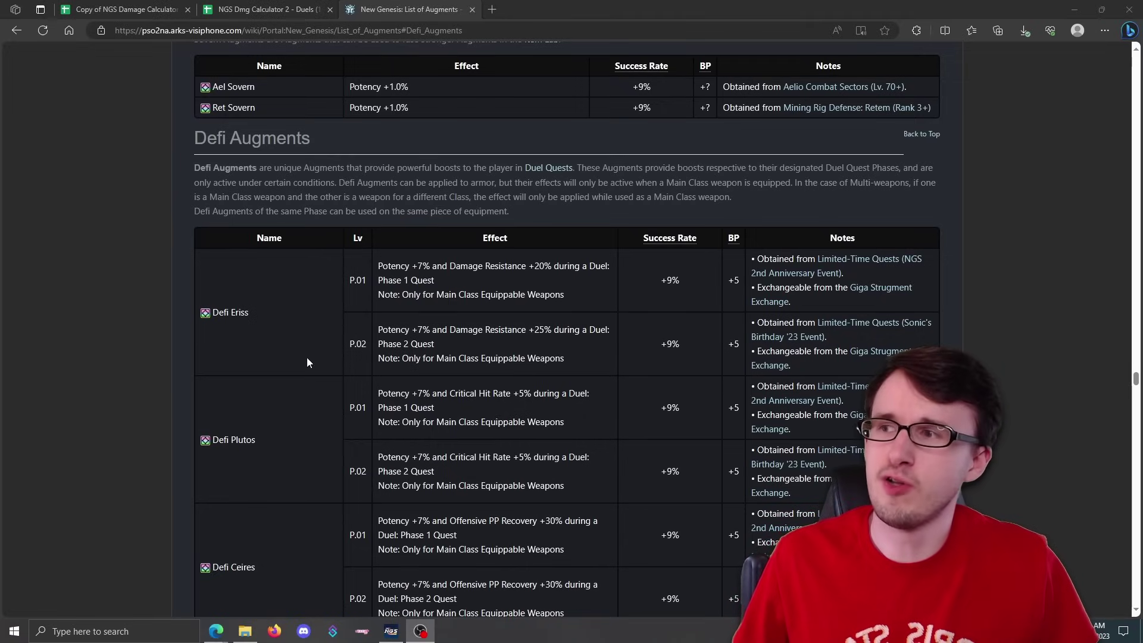
pyautogui.scroll(-8, 335, 435)
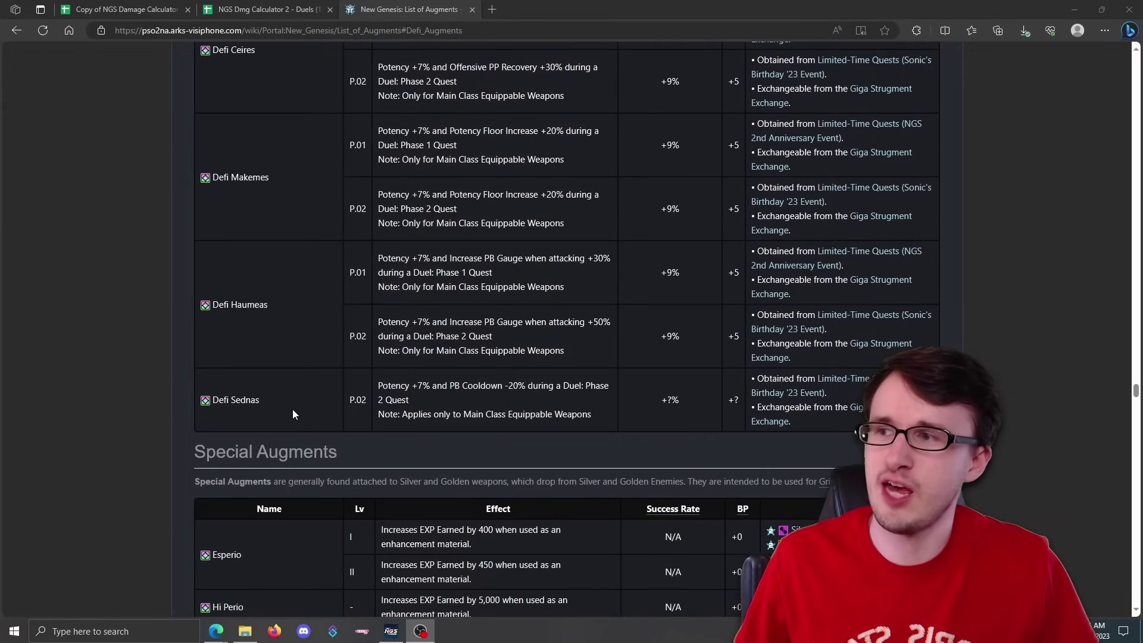
pyautogui.scroll(4, 357, 250)
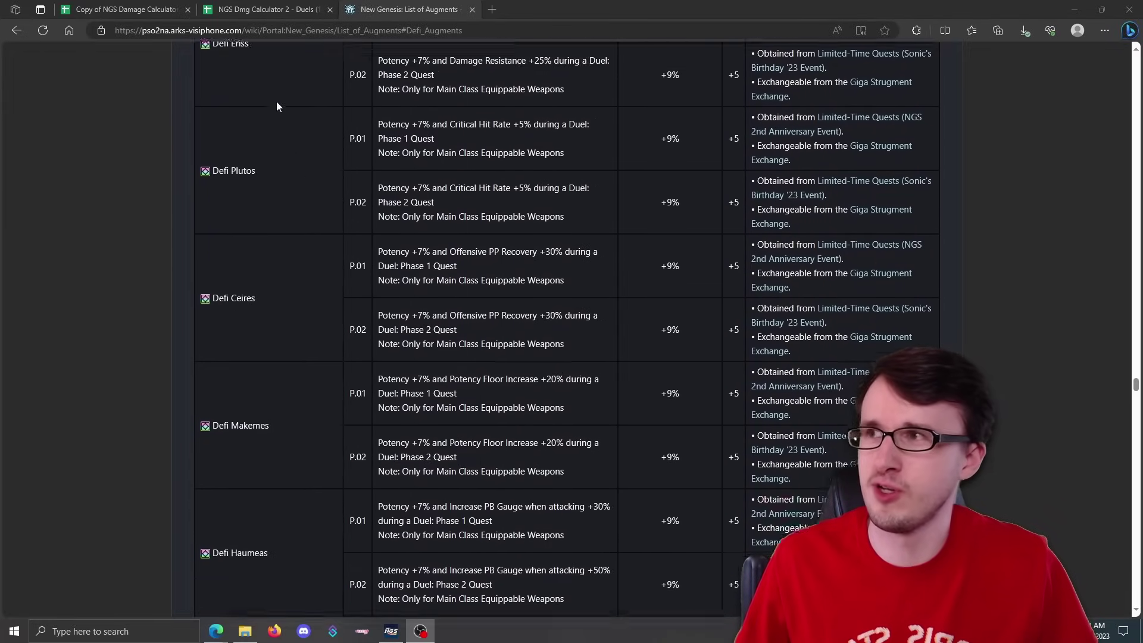
# Switch to the Duels damage calculator spreadsheet and review its Settings block and weapon potential table.
pyautogui.click(266, 9)
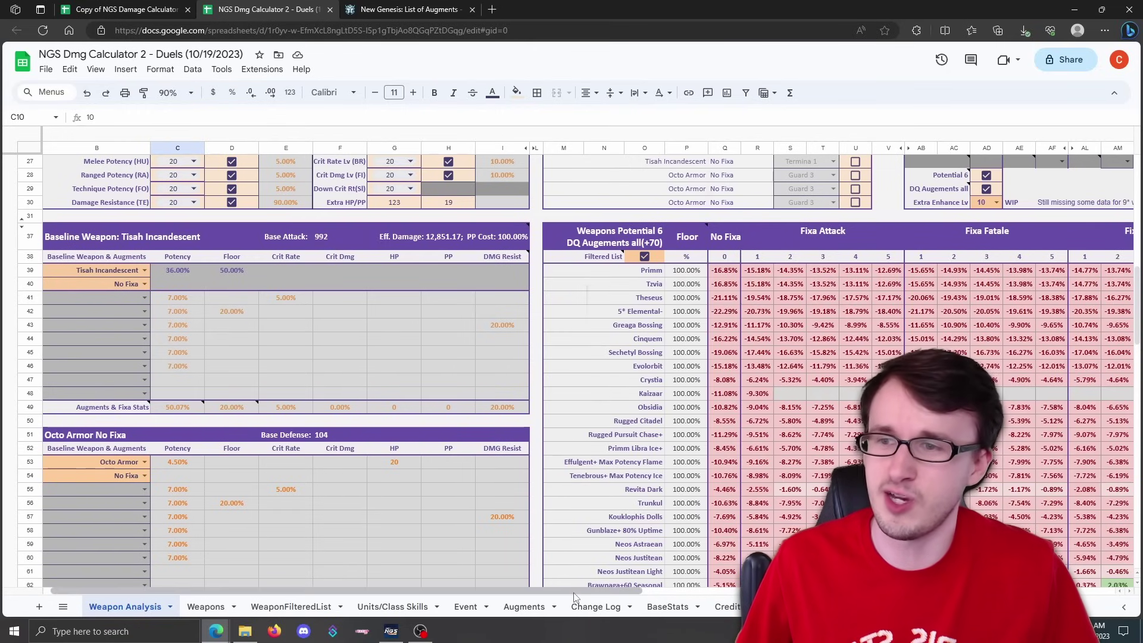
pyautogui.moveTo(575, 596); pyautogui.dragTo(774, 597)
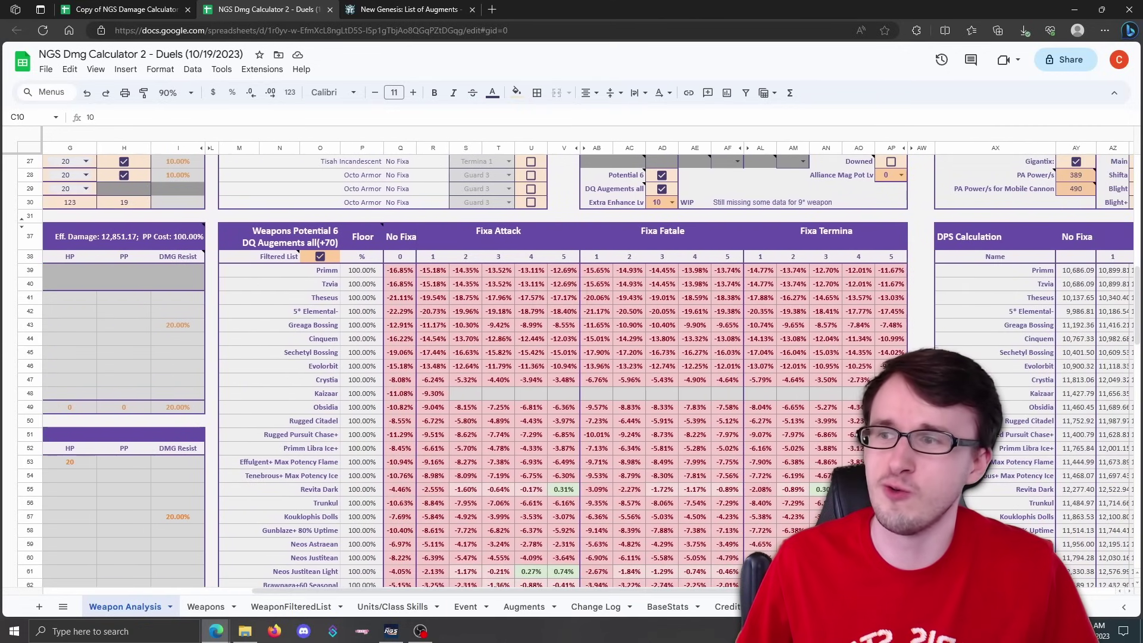
pyautogui.scroll(2, 735, 443)
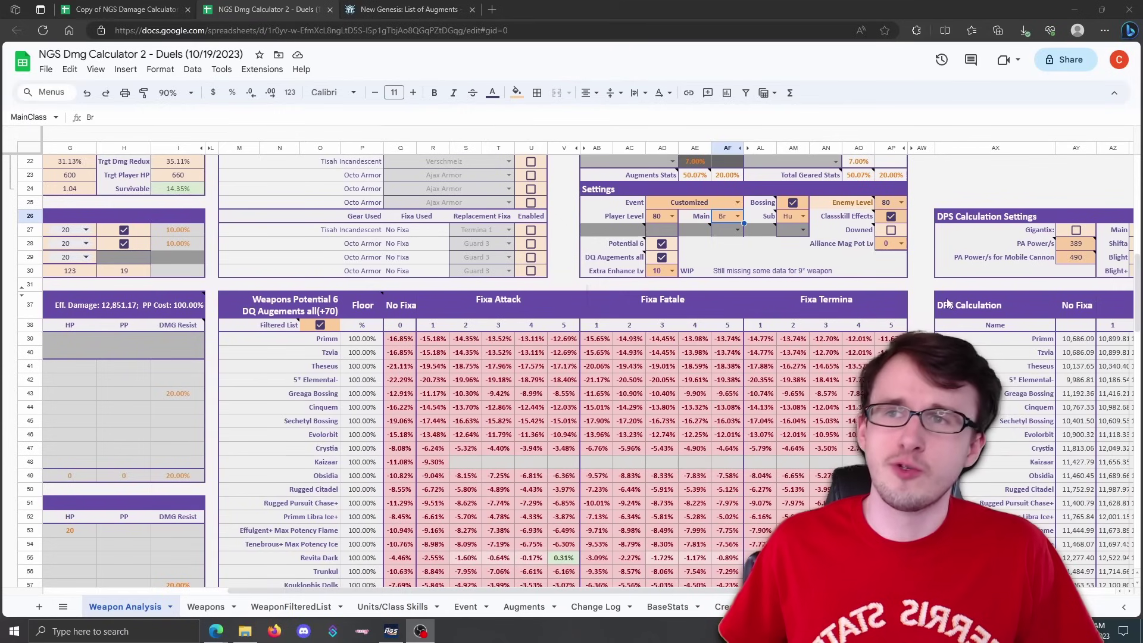
# Review the Duels calculator's weapon potential table for main class Br at enemy level 80, down to the Verschmelz row.
pyautogui.click(727, 216)
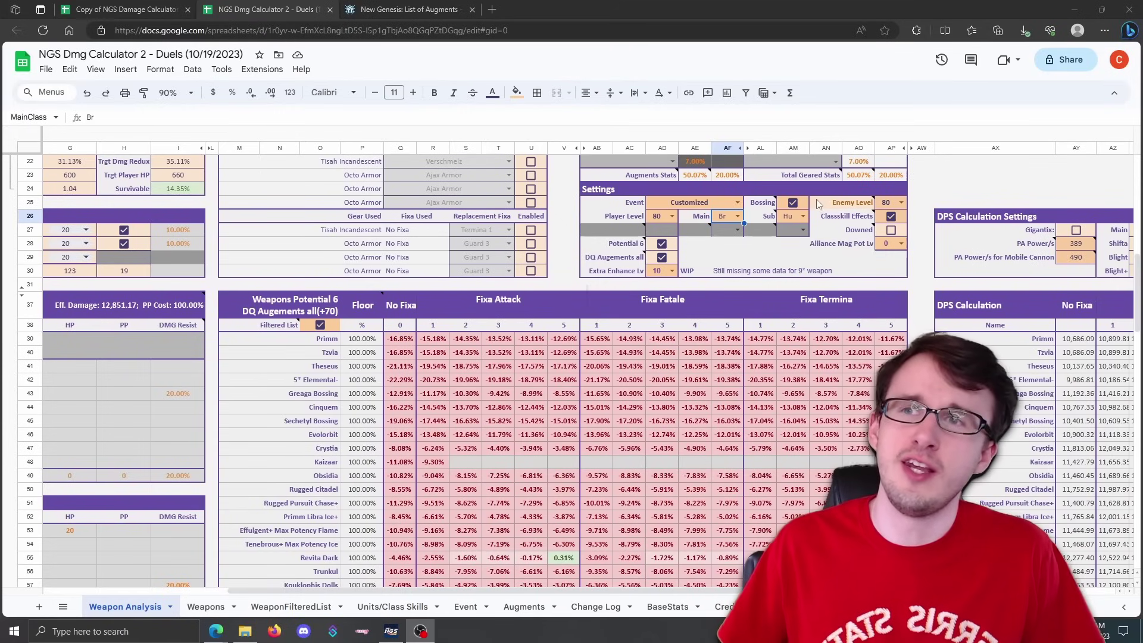
pyautogui.scroll(-5, 851, 317)
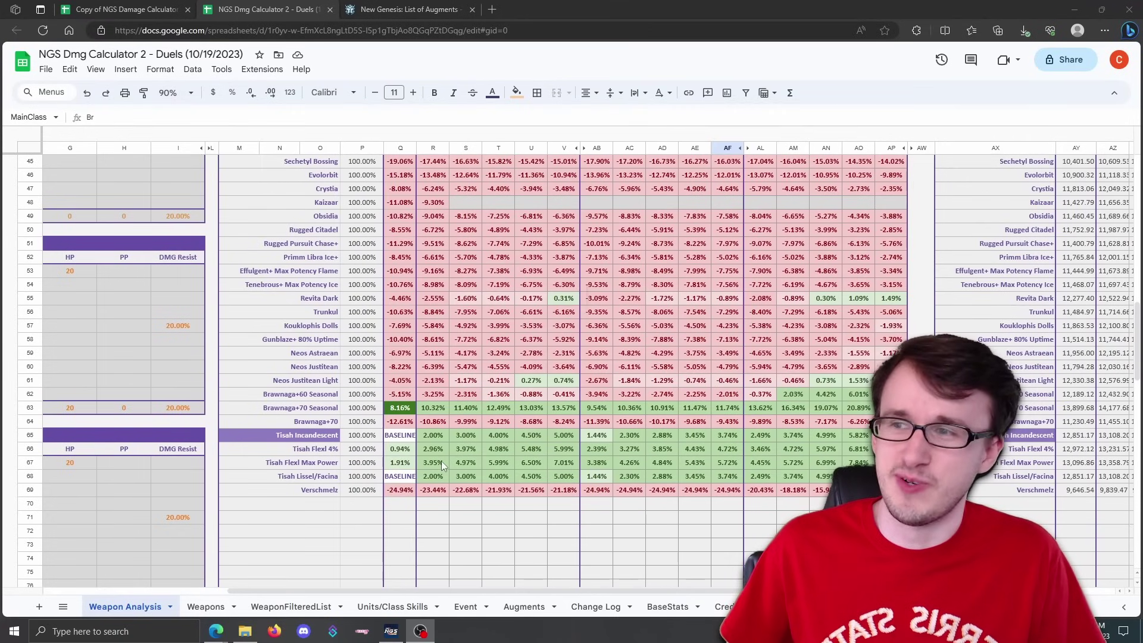
pyautogui.scroll(3, 534, 432)
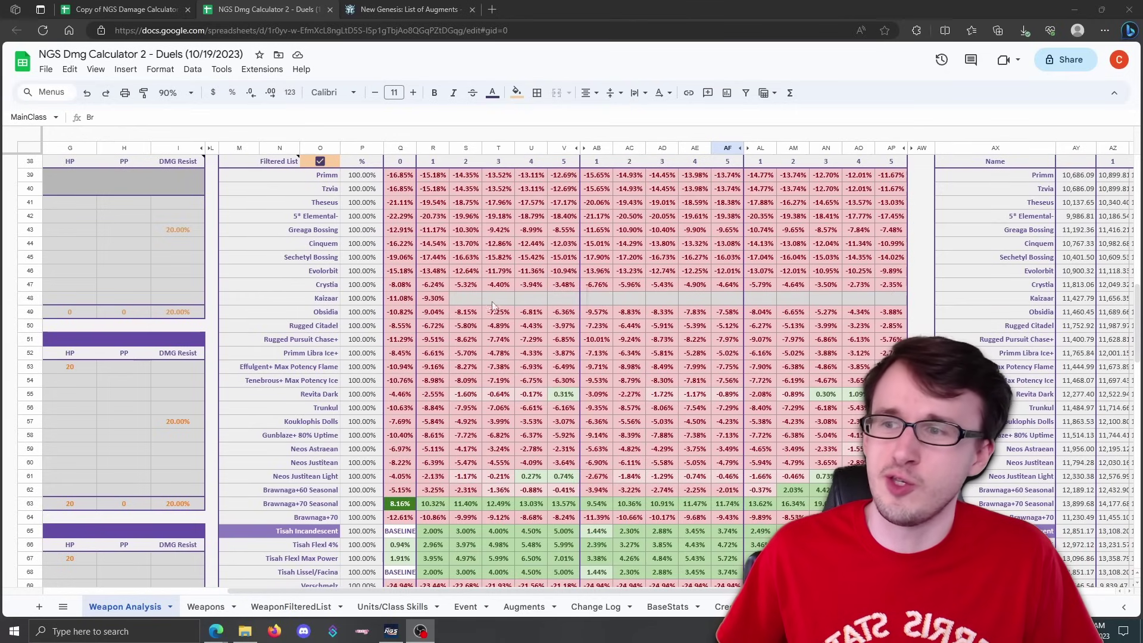
pyautogui.scroll(-3, 466, 307)
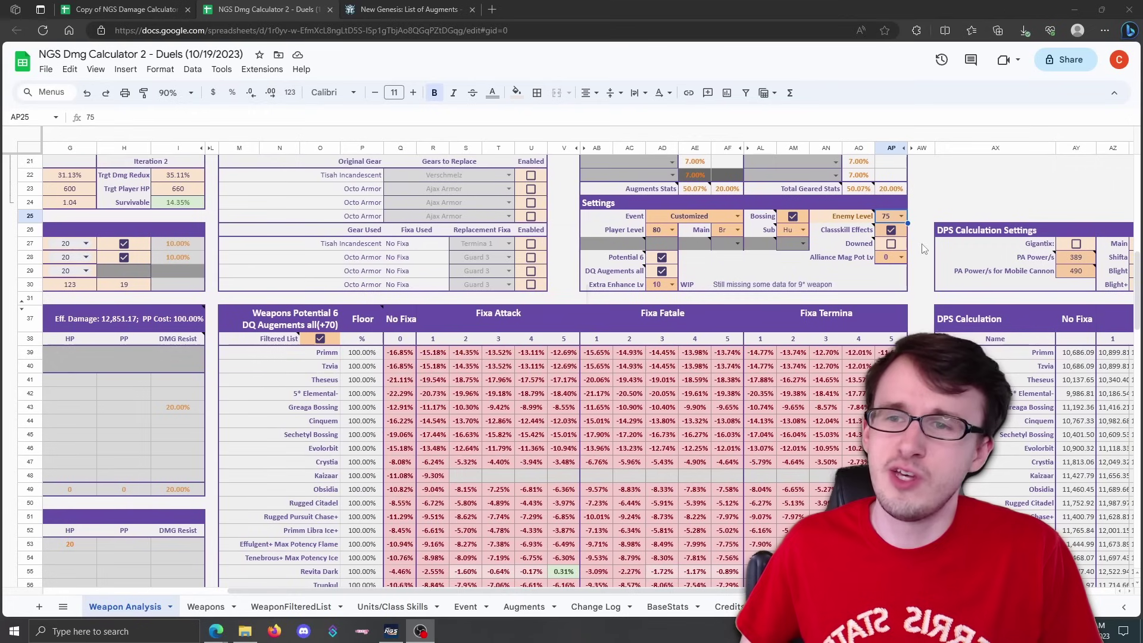
# Examine the weapon potentials at enemy level 75, from the Primm row through the Brawnaga and Tisah rows.
pyautogui.scroll(-3, 887, 283)
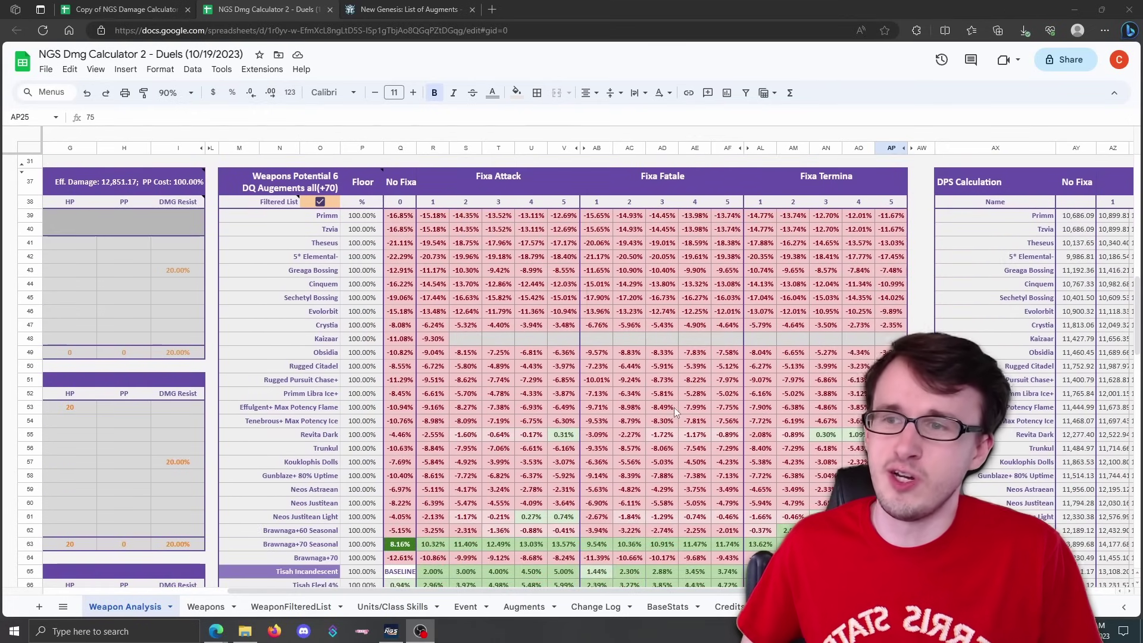
pyautogui.scroll(-1, 591, 393)
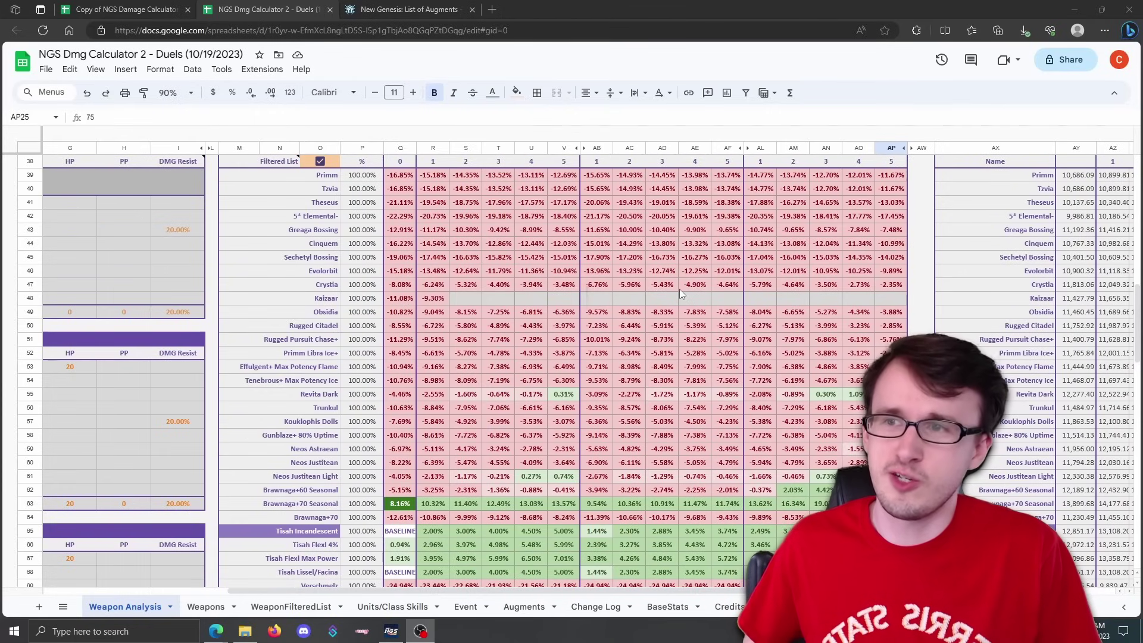
pyautogui.scroll(-1, 680, 289)
pyautogui.scroll(-2, 679, 292)
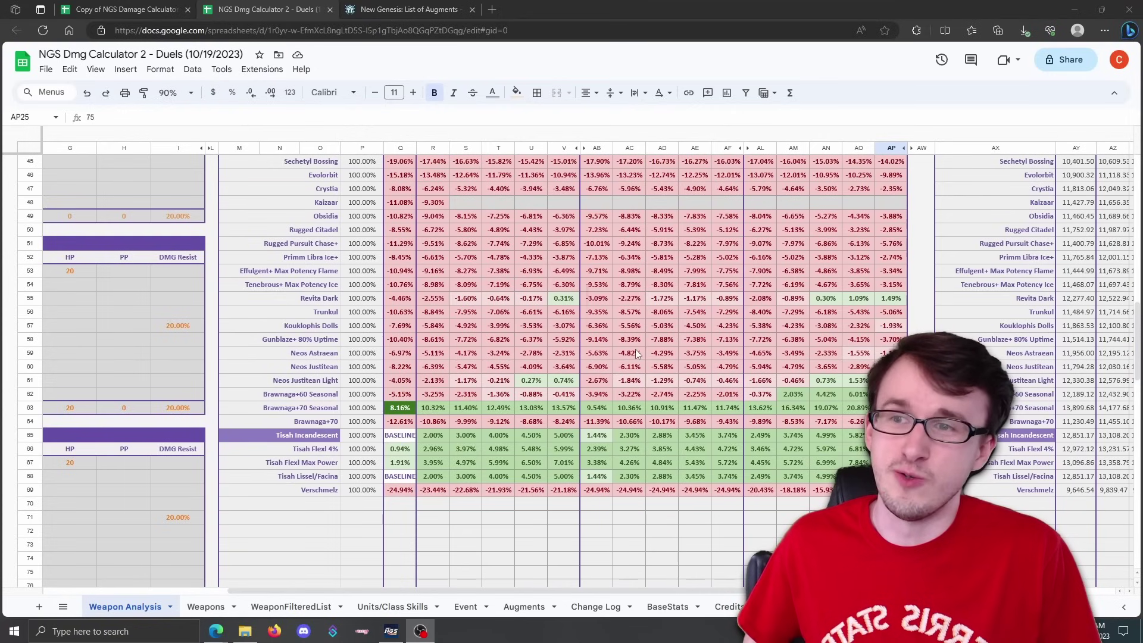
# Set the enemy level to 70 and review the weapon potential table, including the Tenebrous+ Max Potency Ice and Crystia rows.
pyautogui.press('Down')
pyautogui.press('Right')
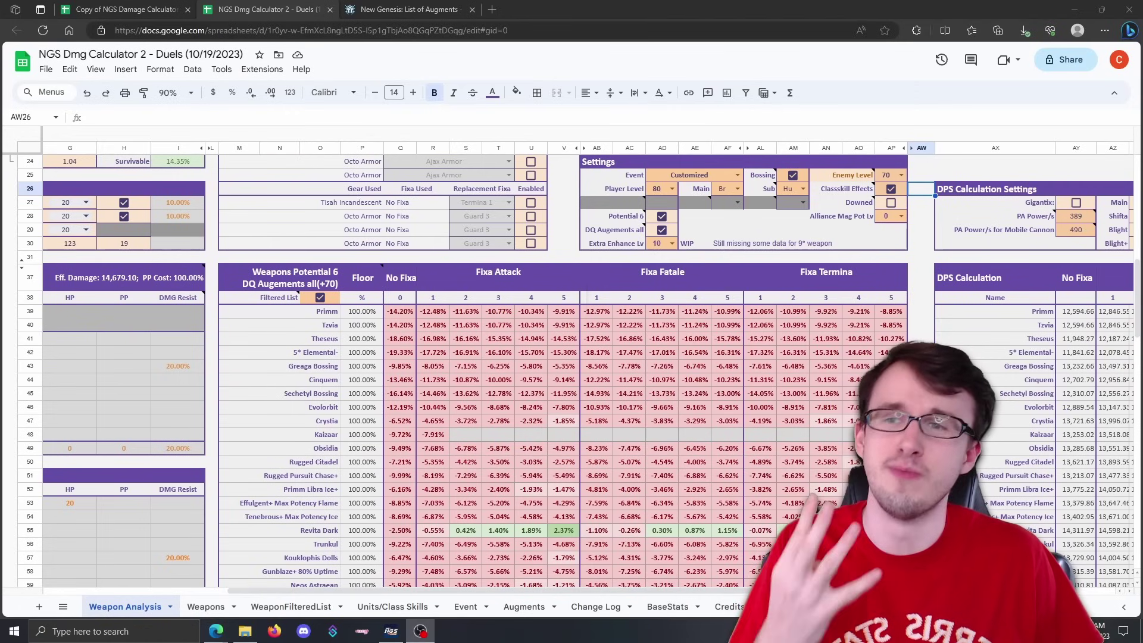
pyautogui.scroll(-3, 717, 399)
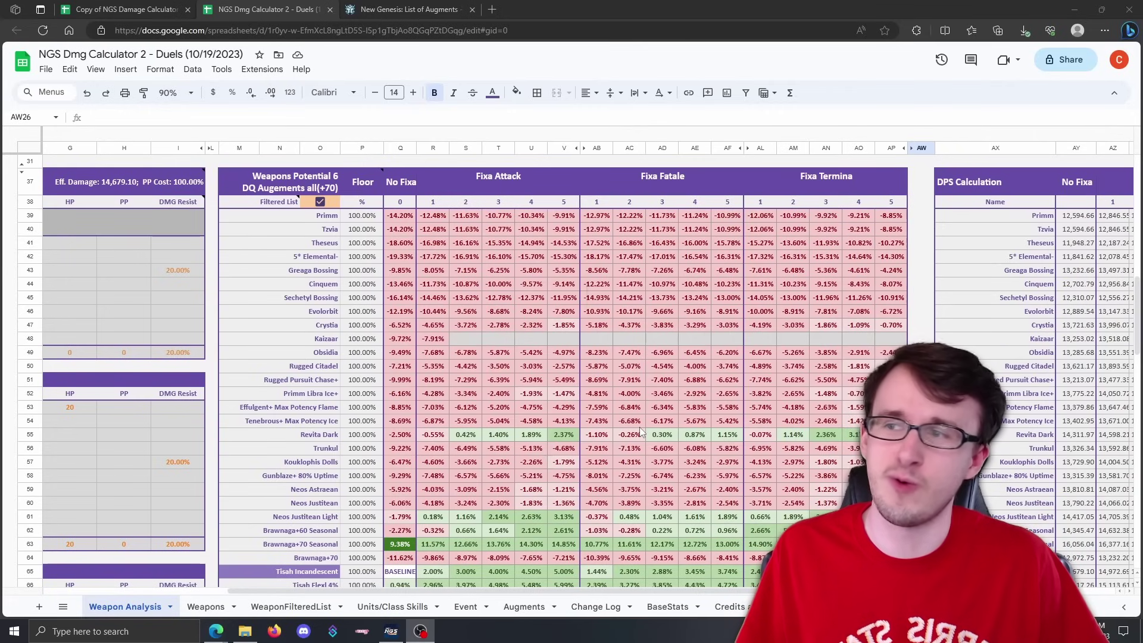
pyautogui.click(639, 425)
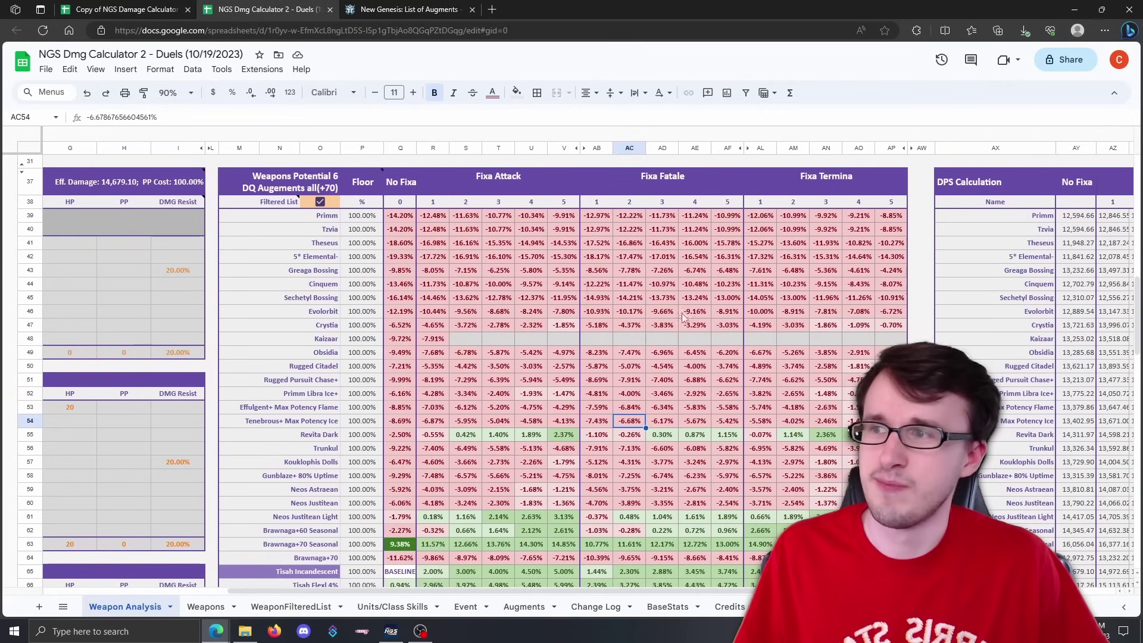
pyautogui.click(572, 330)
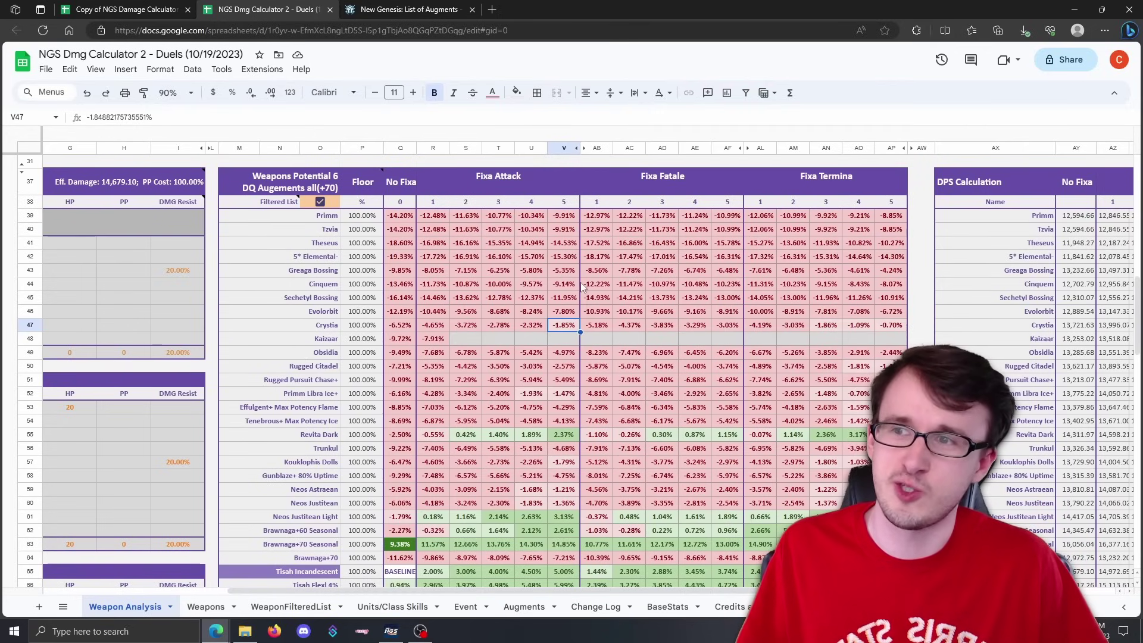
pyautogui.scroll(-2, 605, 341)
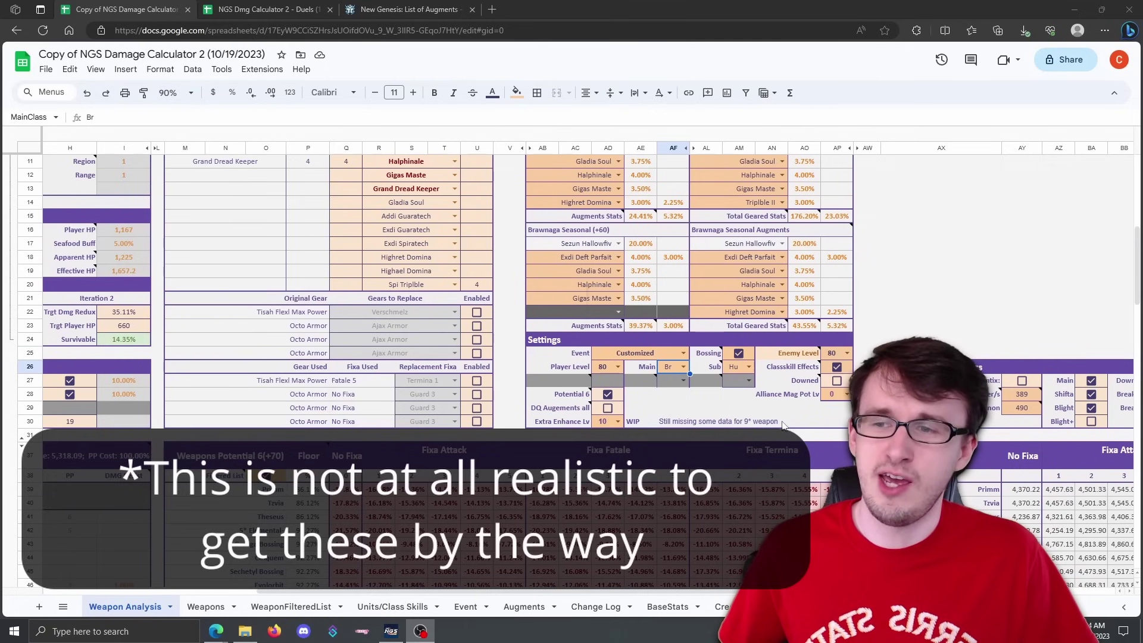
# Review the weapon potential table in Copy of NGS Damage Calculator 2 for main class Br at enemy level 80.
pyautogui.scroll(-6, 783, 425)
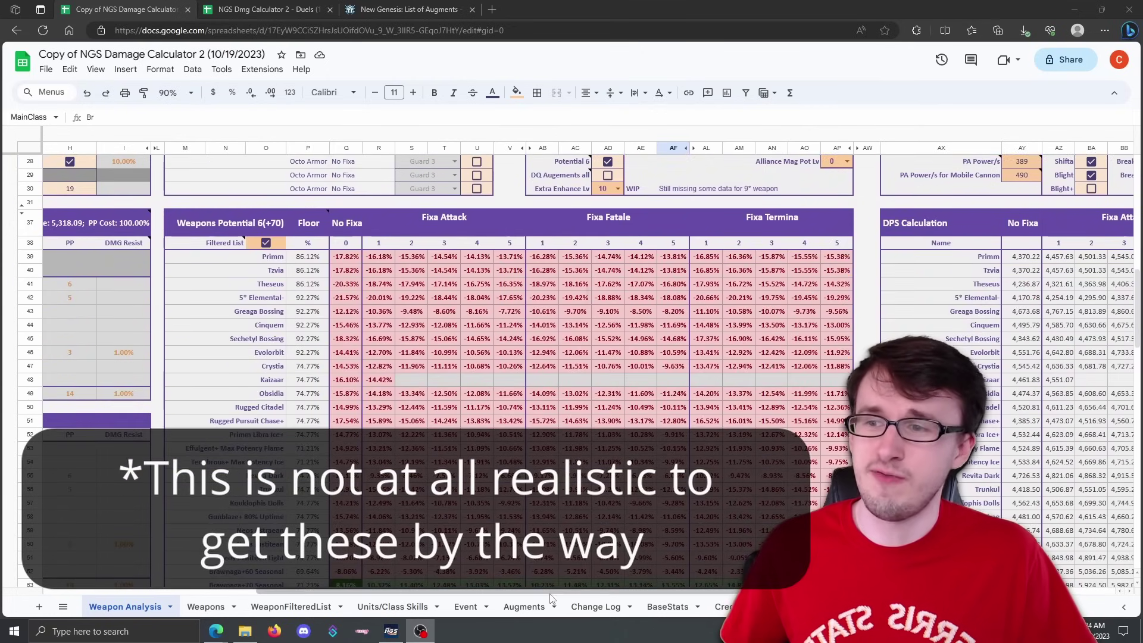
pyautogui.scroll(-4, 644, 504)
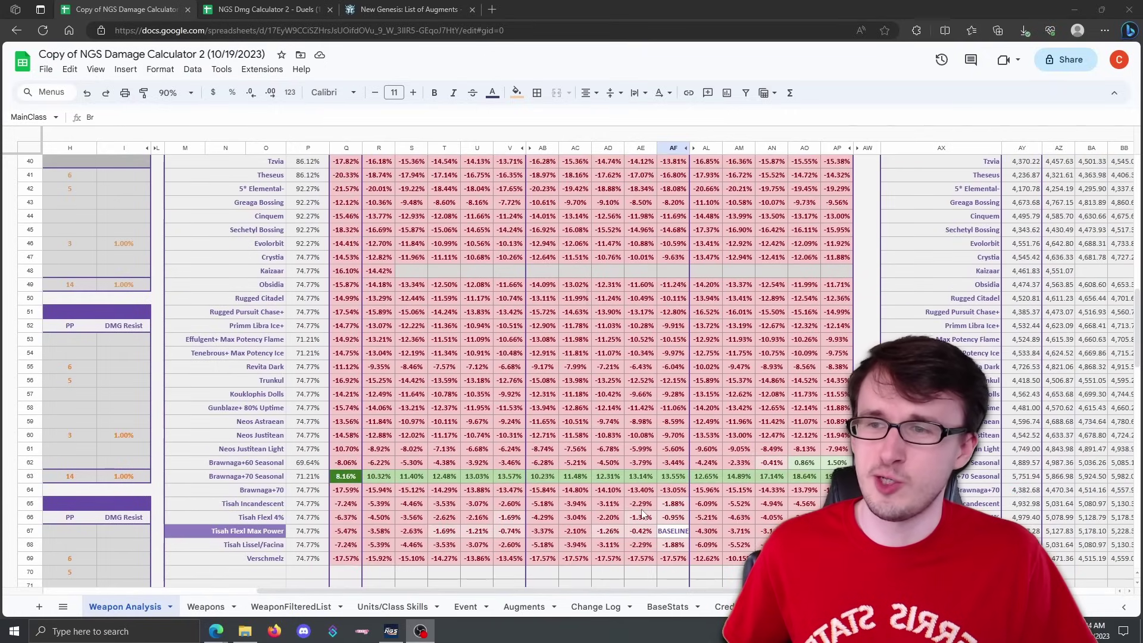
pyautogui.scroll(-1, 643, 513)
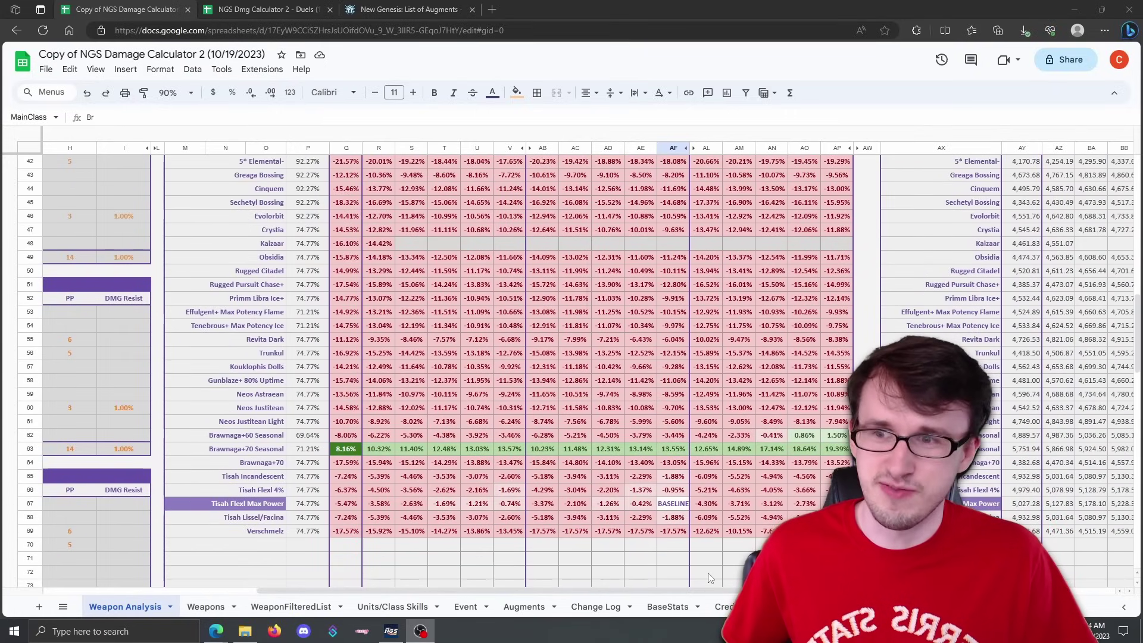
# Browse the Guard and Performa fixa options of the first Octo Armor unit without choosing one, and return to the baseline weapon block.
pyautogui.moveTo(594, 591); pyautogui.dragTo(381, 591)
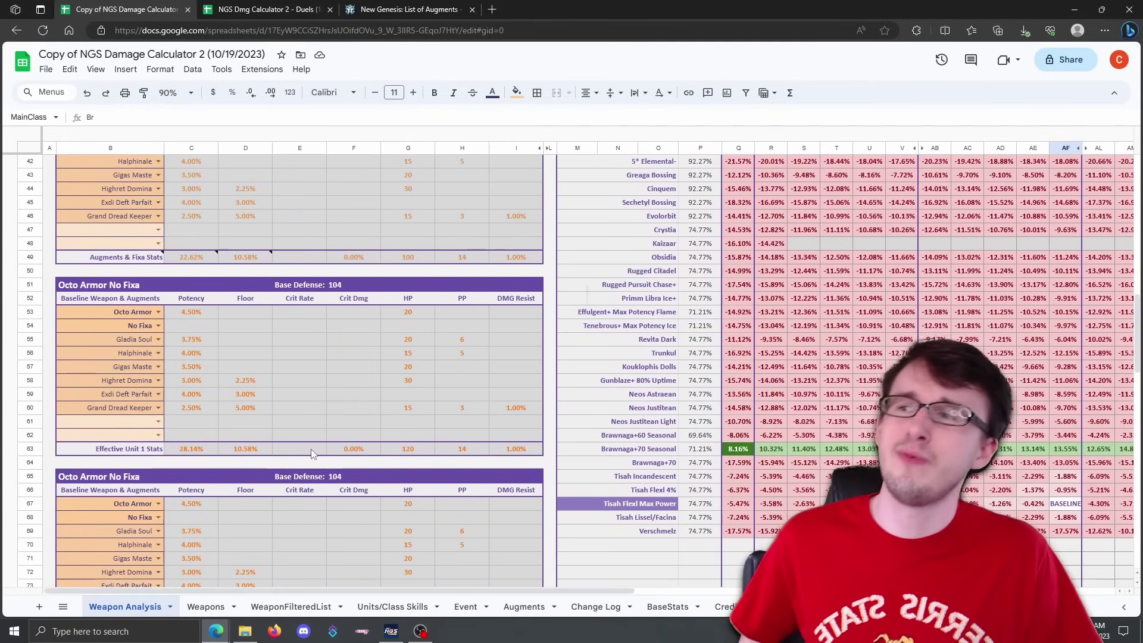
pyautogui.click(159, 328)
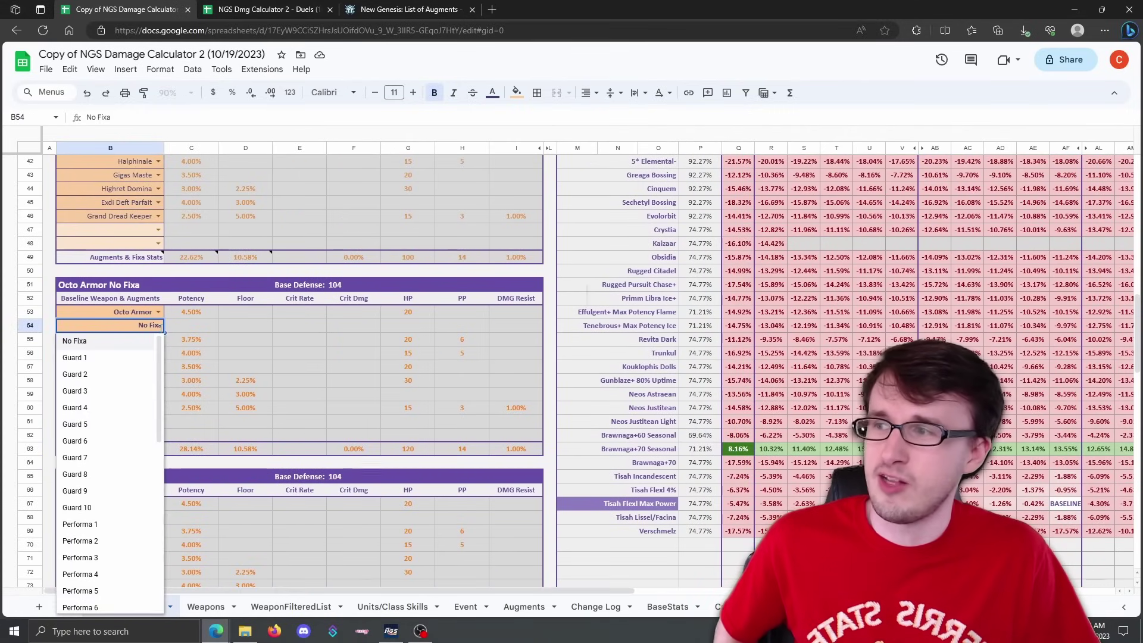
pyautogui.scroll(-3, 113, 452)
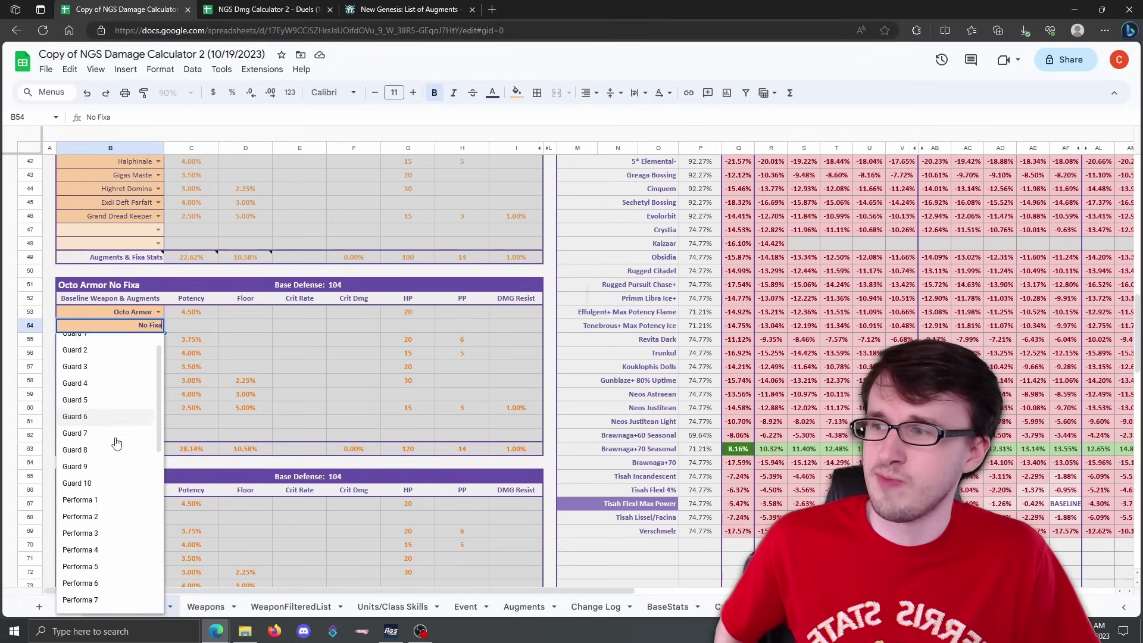
pyautogui.click(190, 305)
pyautogui.scroll(2, 196, 342)
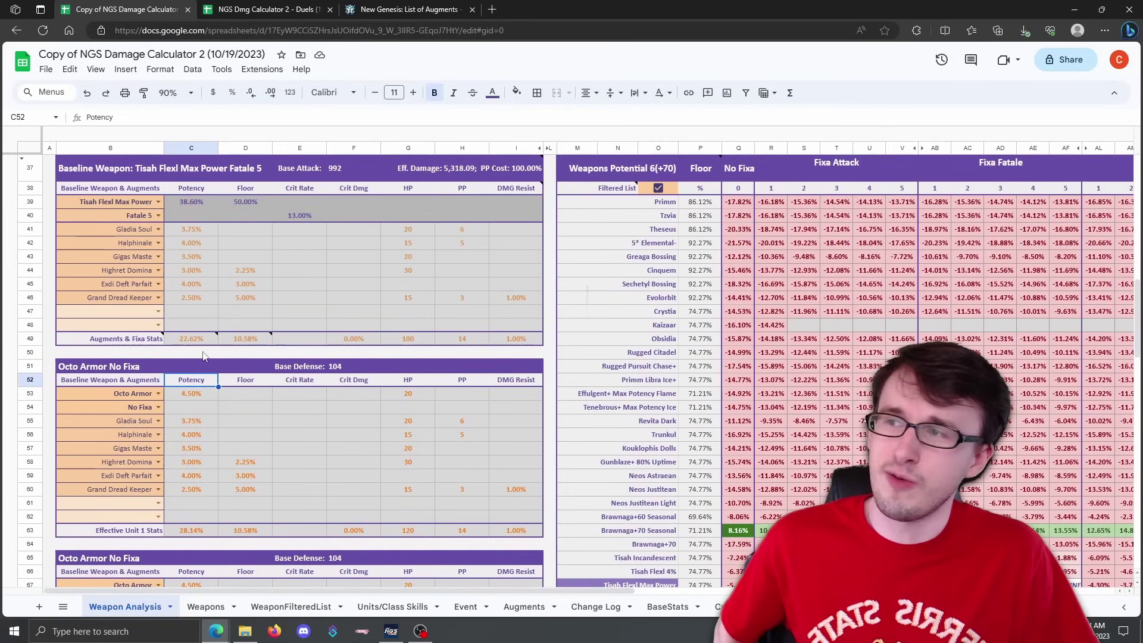